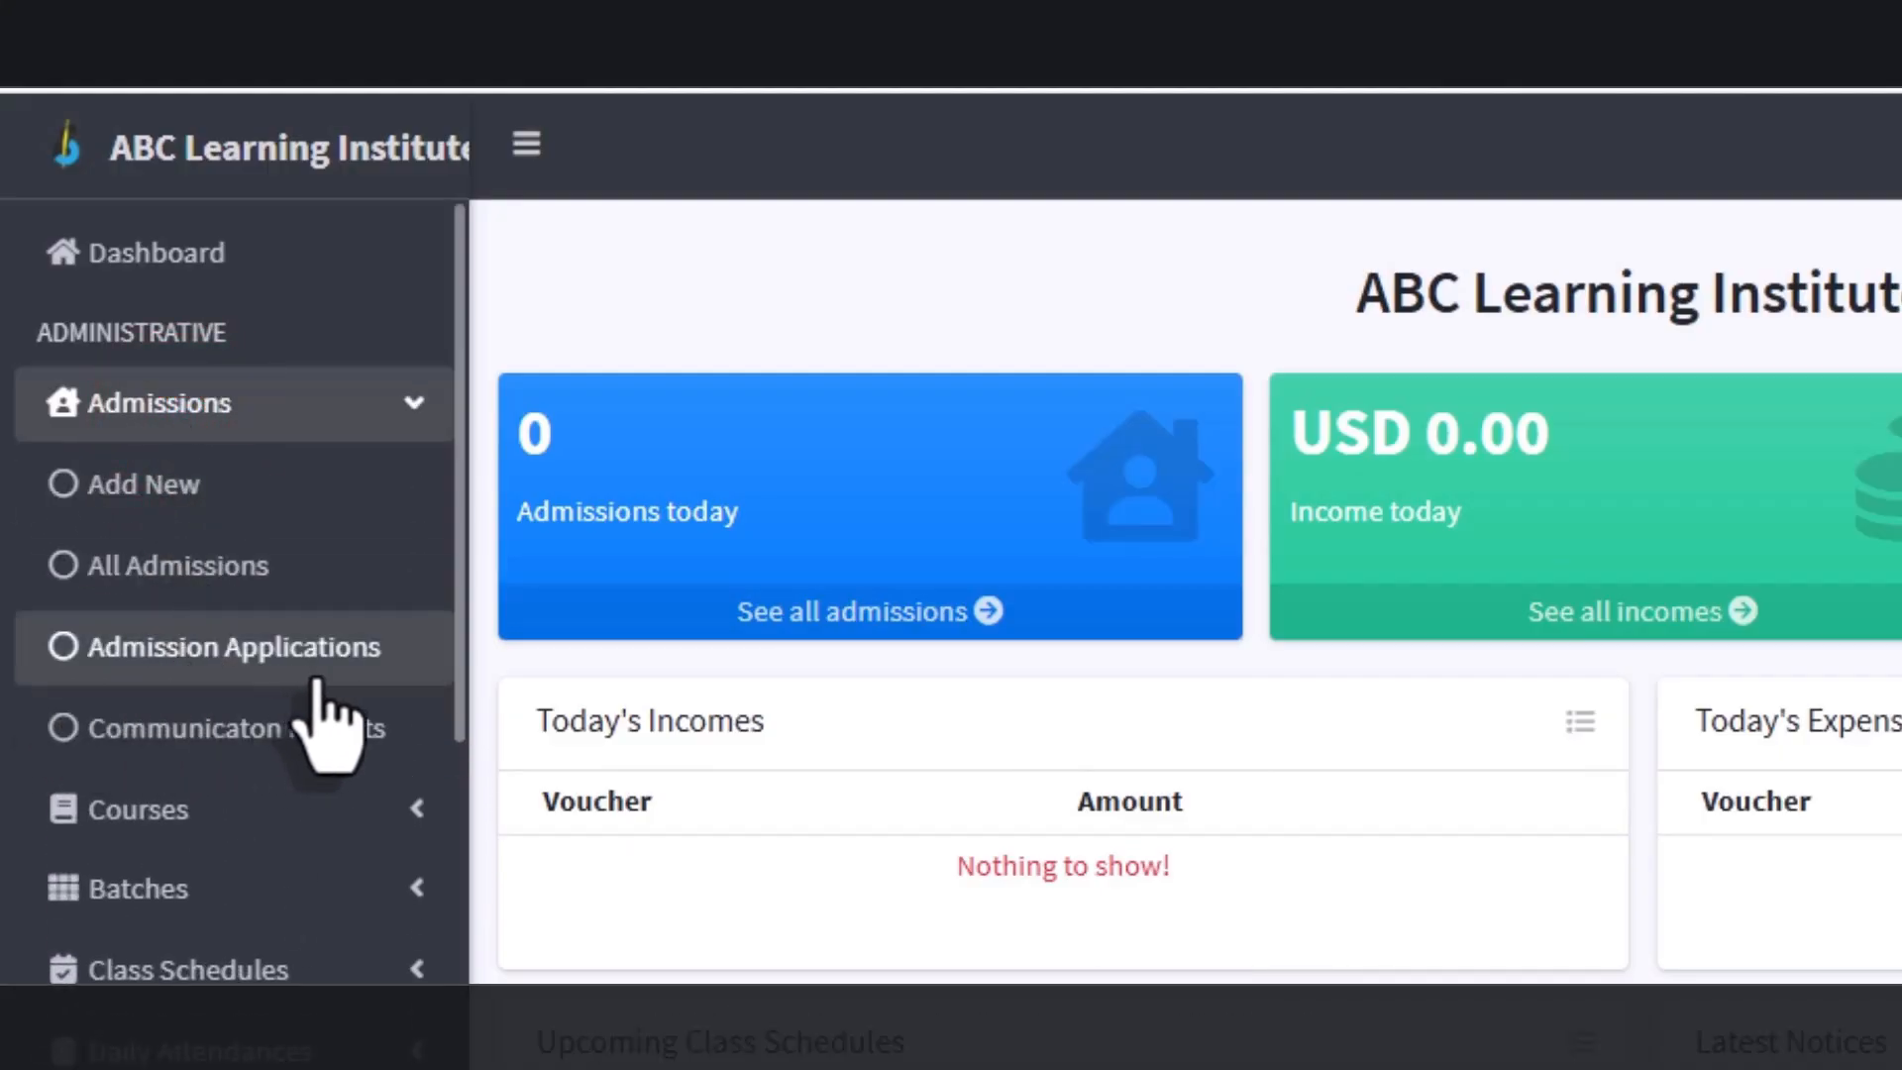
Step: Open Admission Applications and scroll through the pending, rejected and accepted entries
{"action": "left_click", "coordinate": [374, 665]}
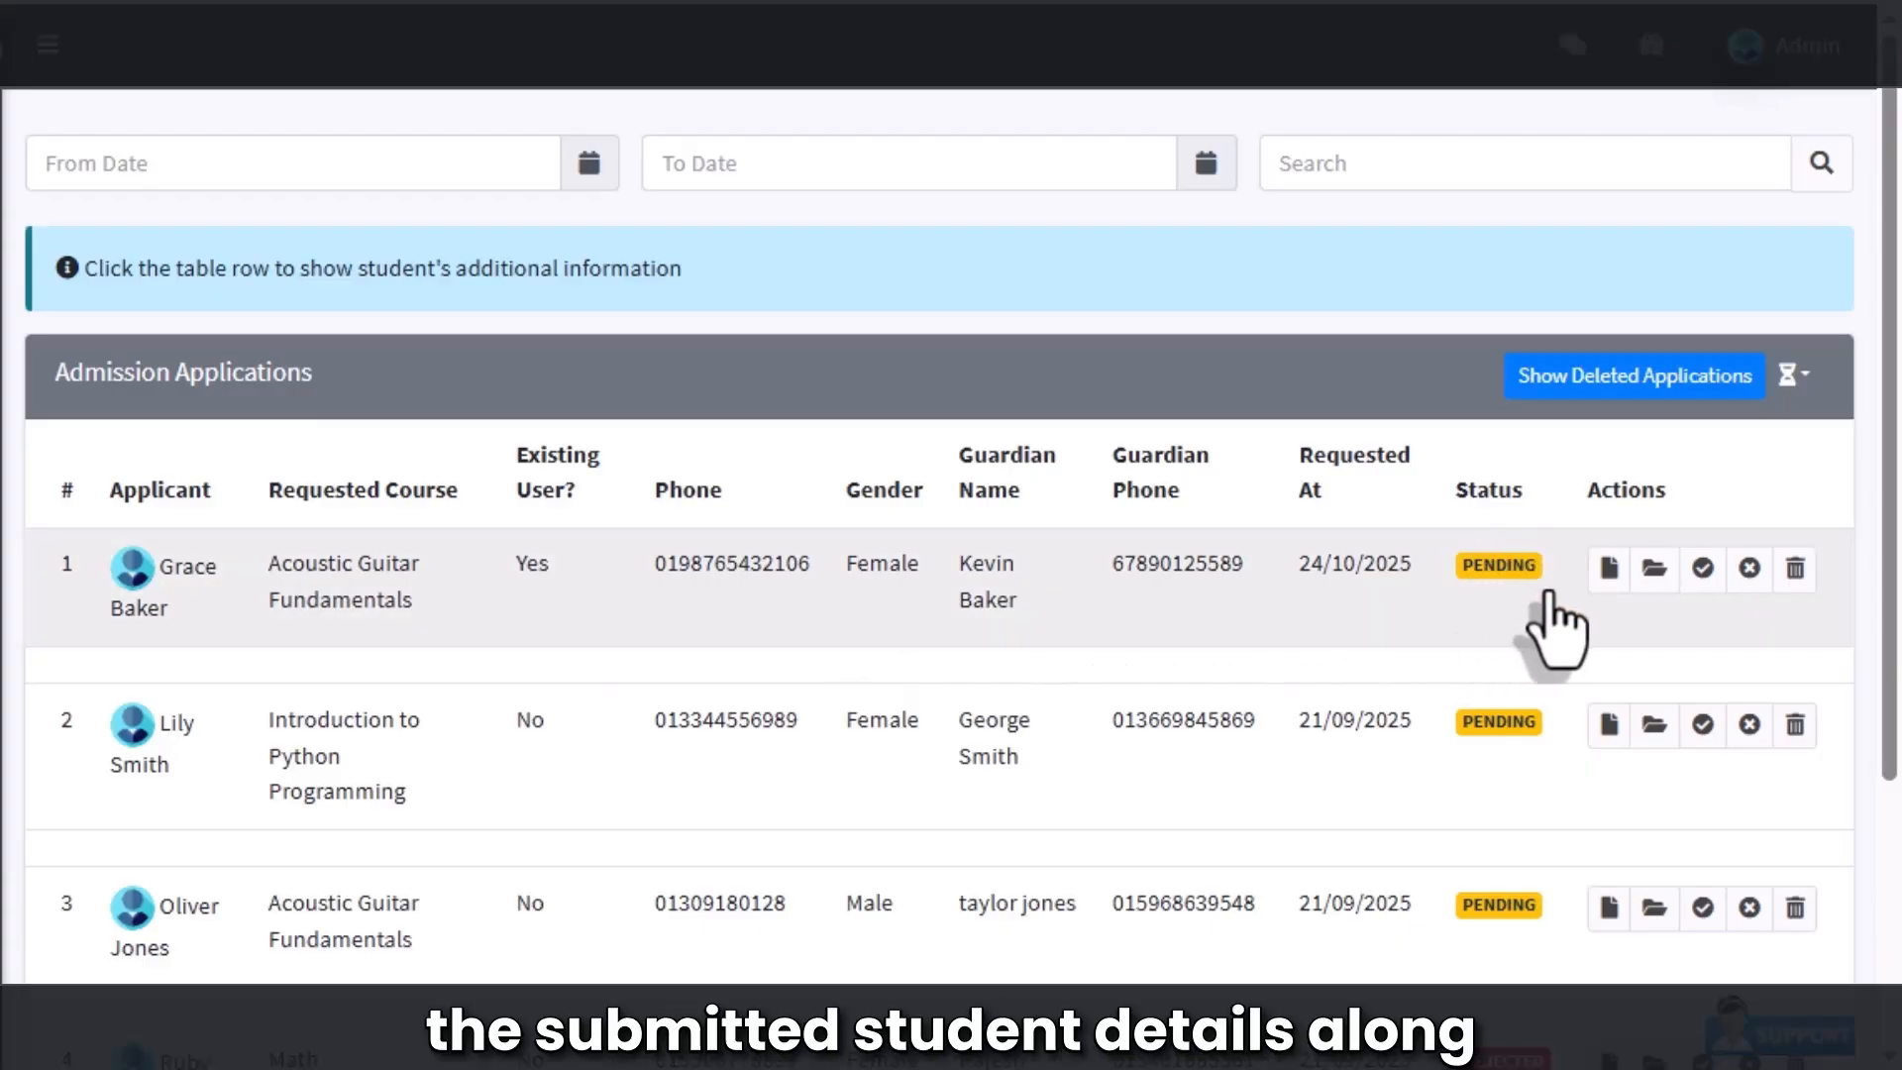
{"action": "scroll", "coordinate": [1541, 610], "scroll_direction": "down", "scroll_amount": 2}
{"action": "scroll", "coordinate": [1541, 921], "scroll_direction": "down", "scroll_amount": 2}
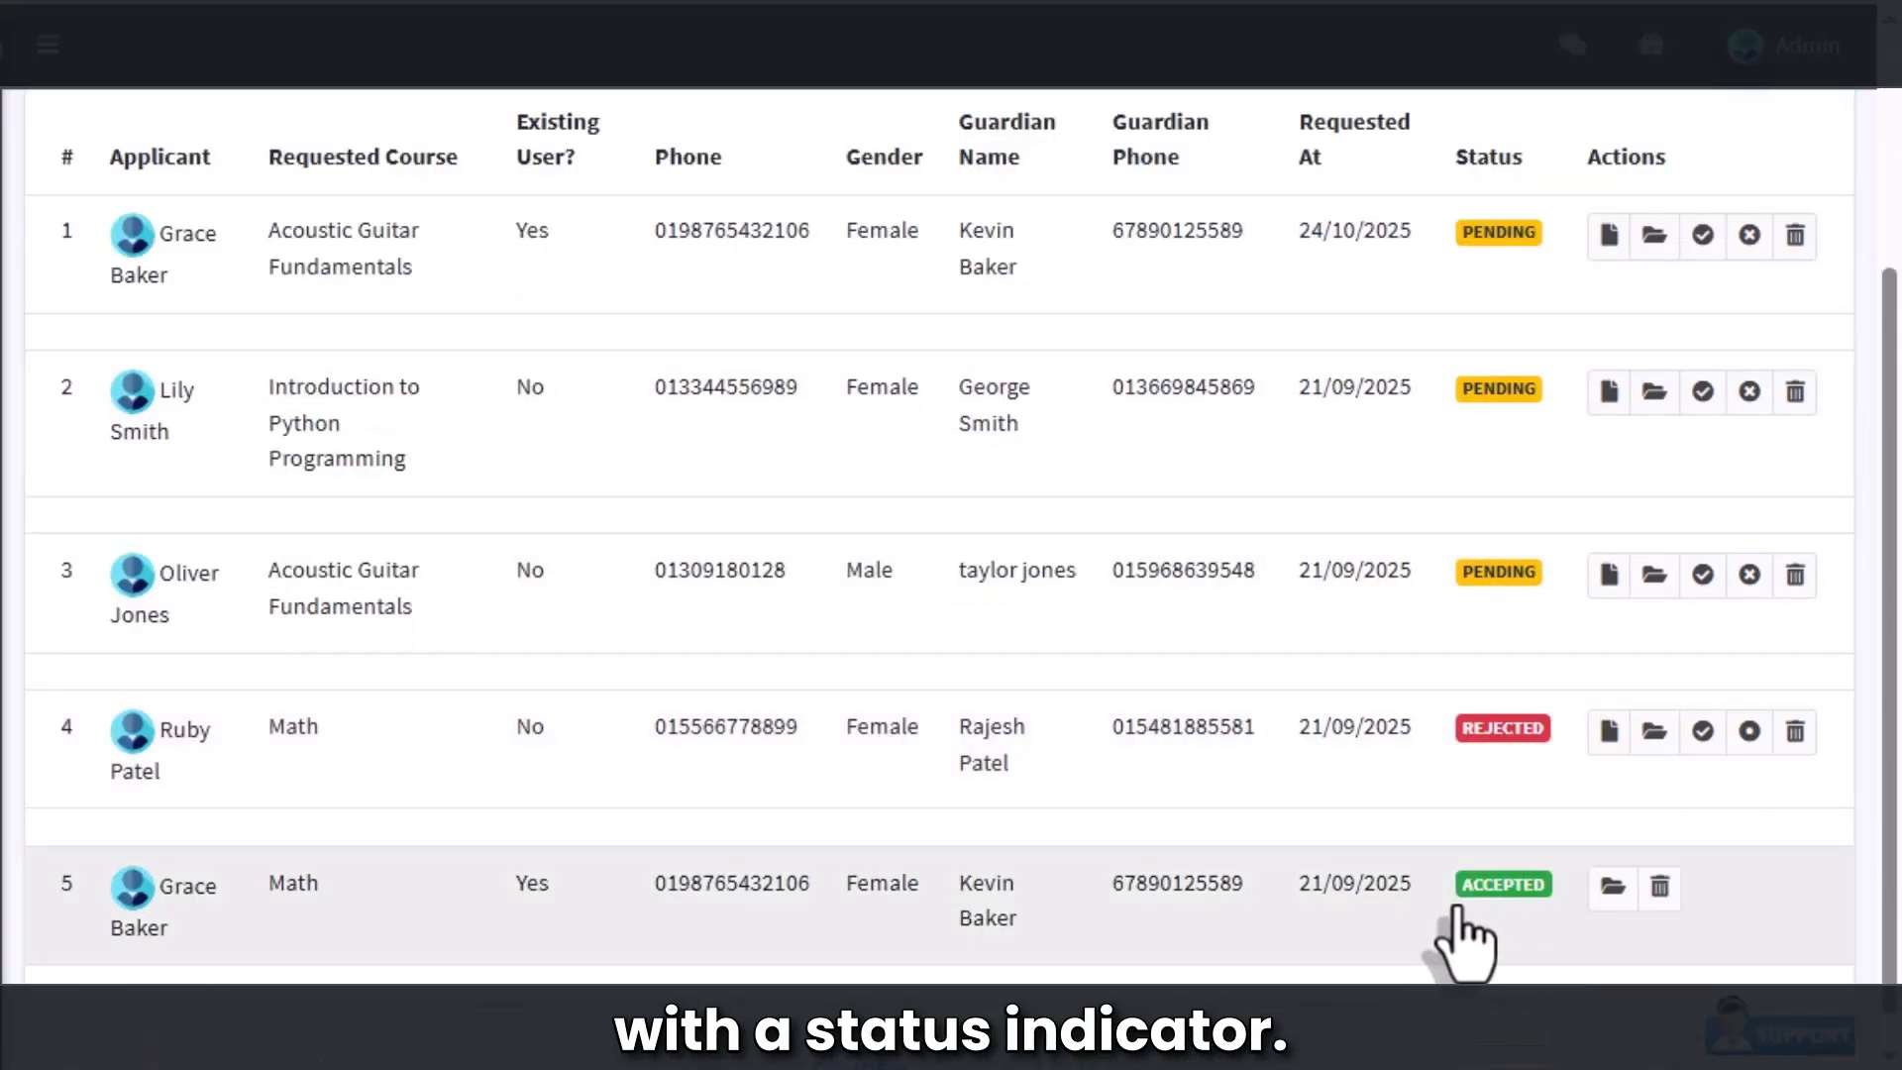
{"action": "scroll", "coordinate": [1525, 931], "scroll_direction": "up", "scroll_amount": 2}
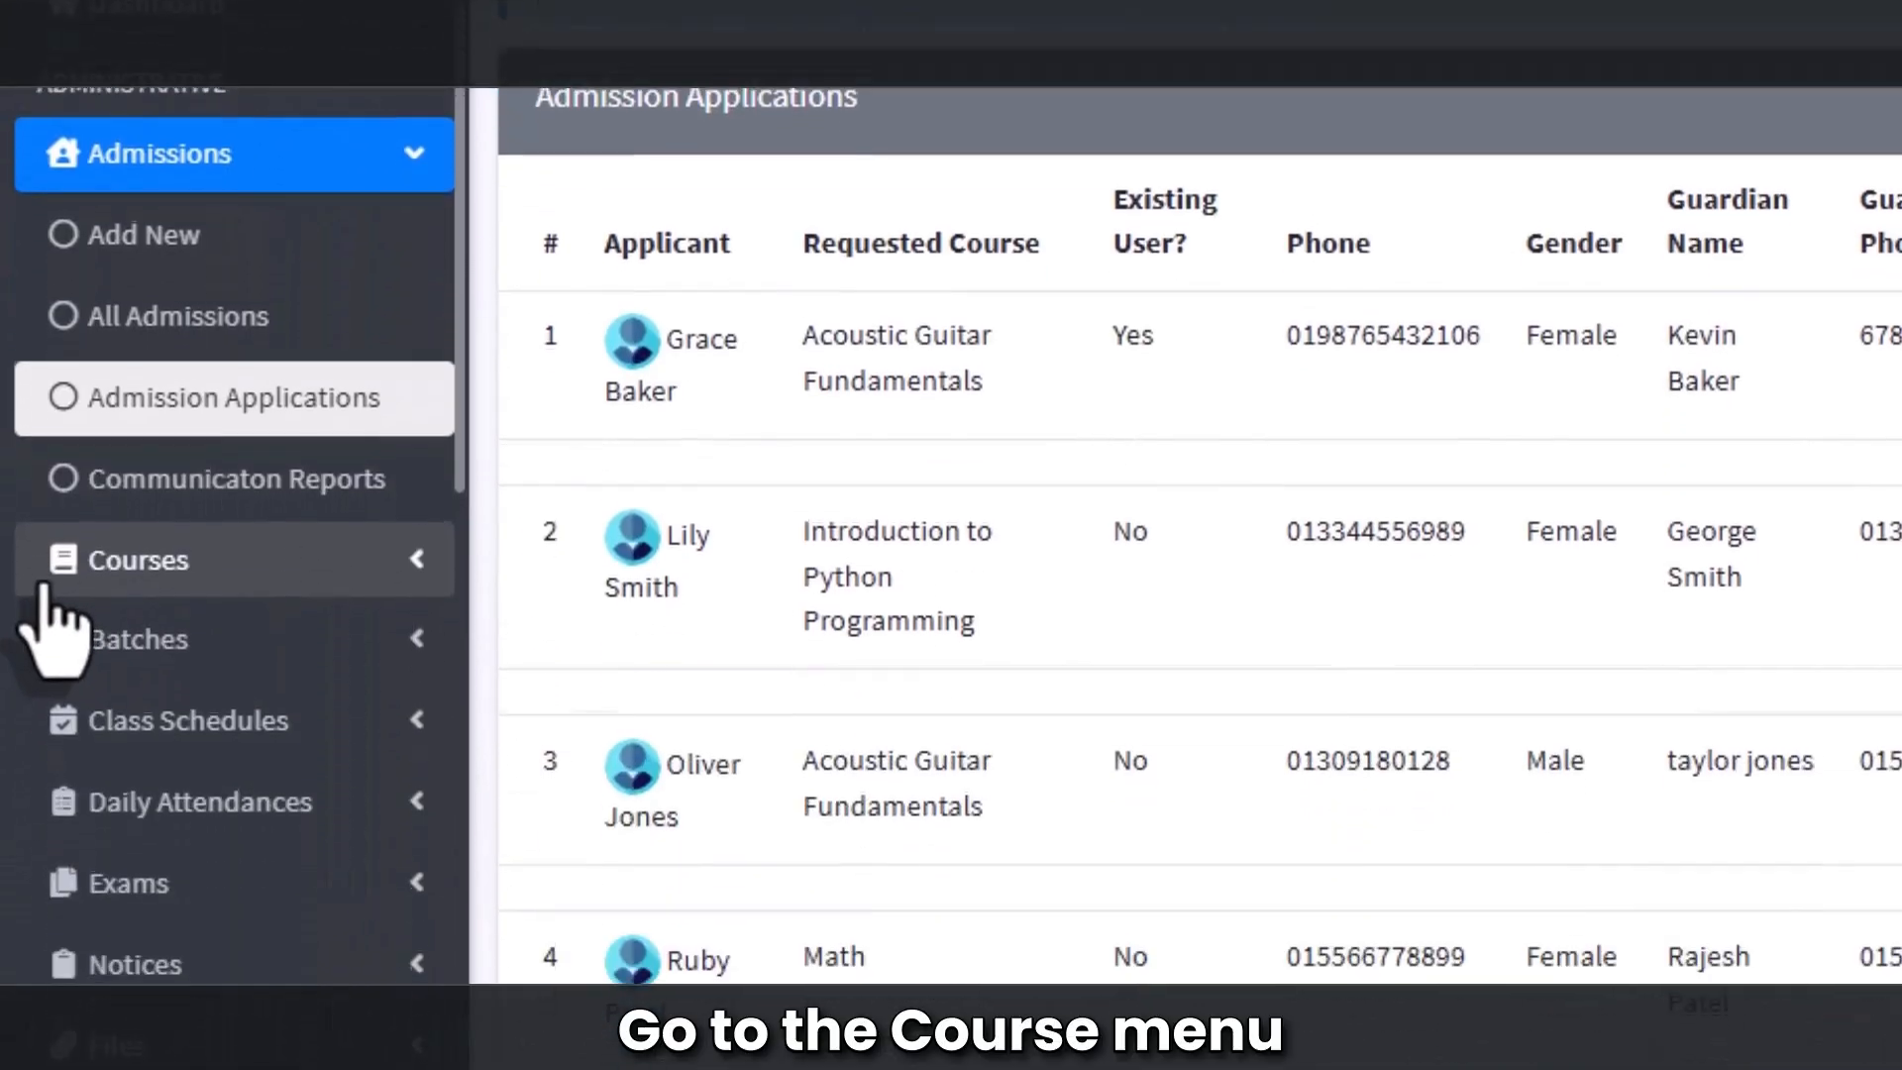
Step: Copy the Yoga for Stress Relief application link from the All Courses list
{"action": "left_click", "coordinate": [178, 577]}
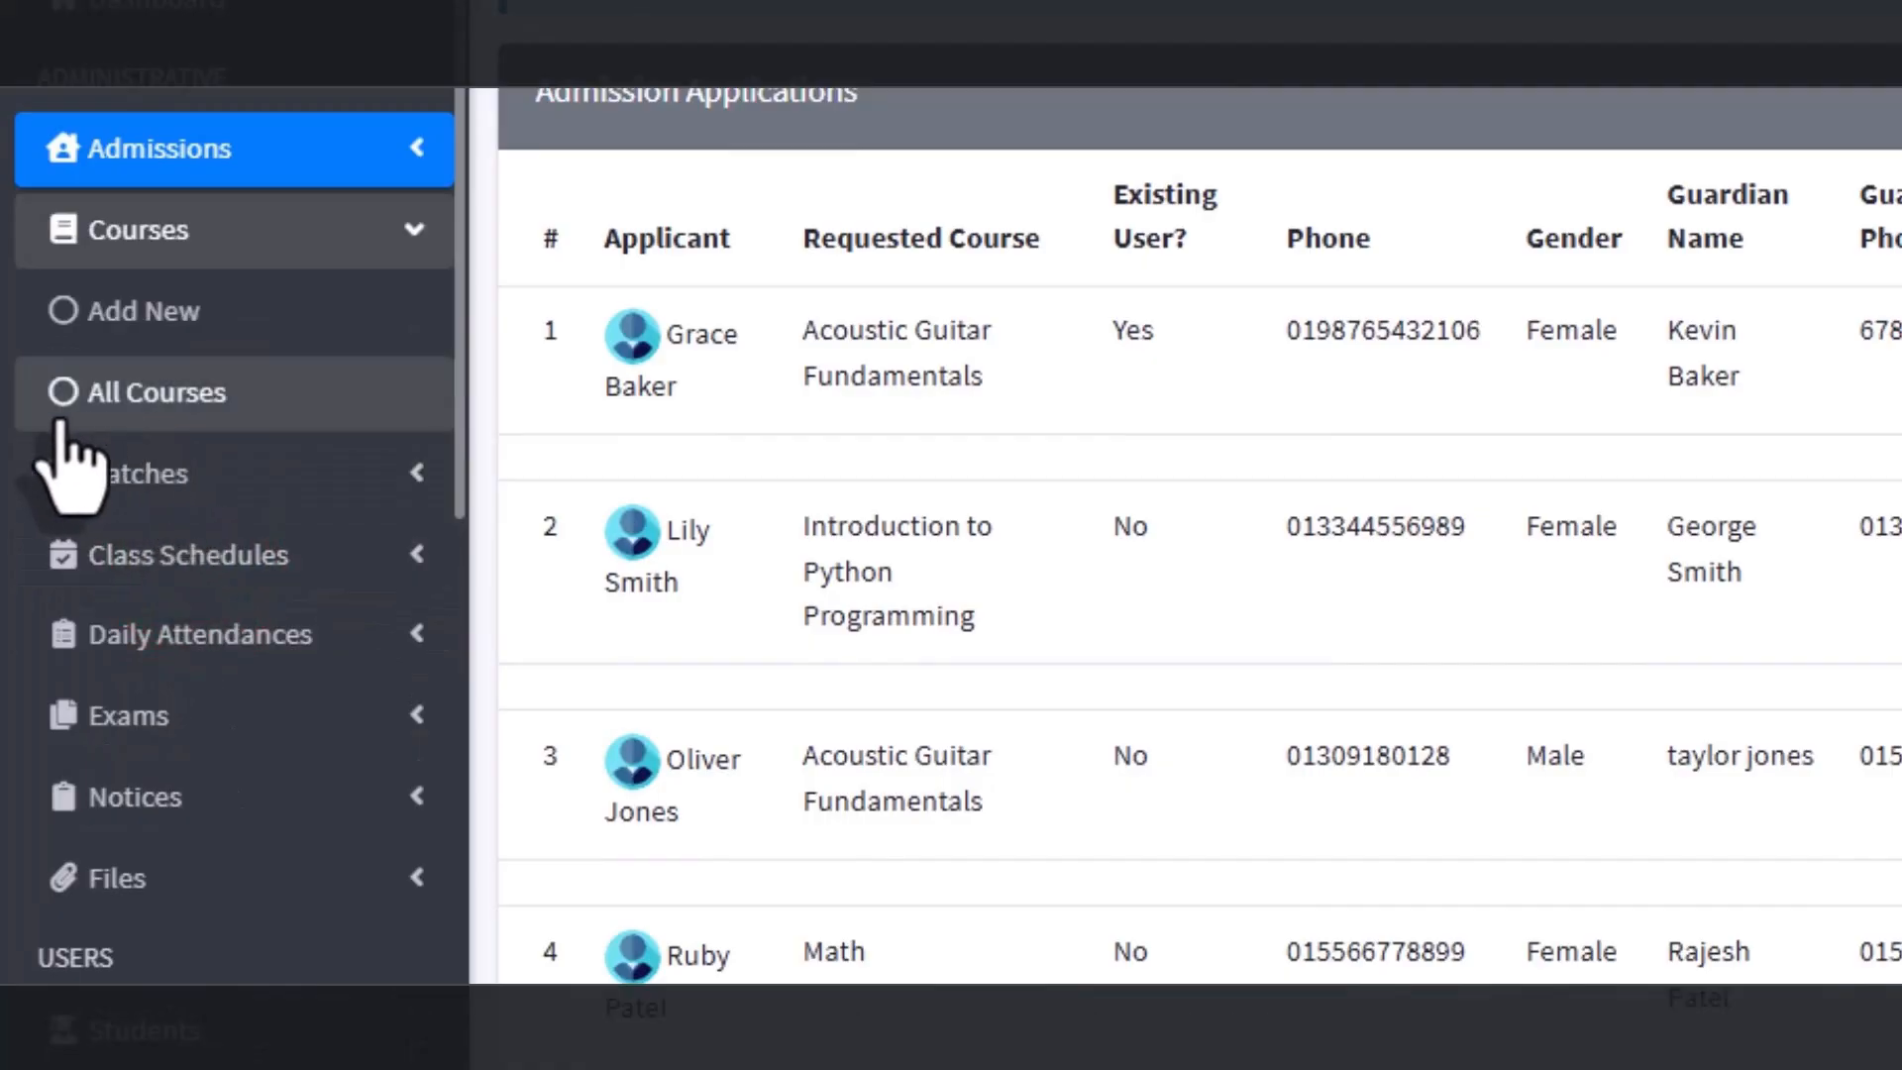
{"action": "left_click", "coordinate": [166, 401]}
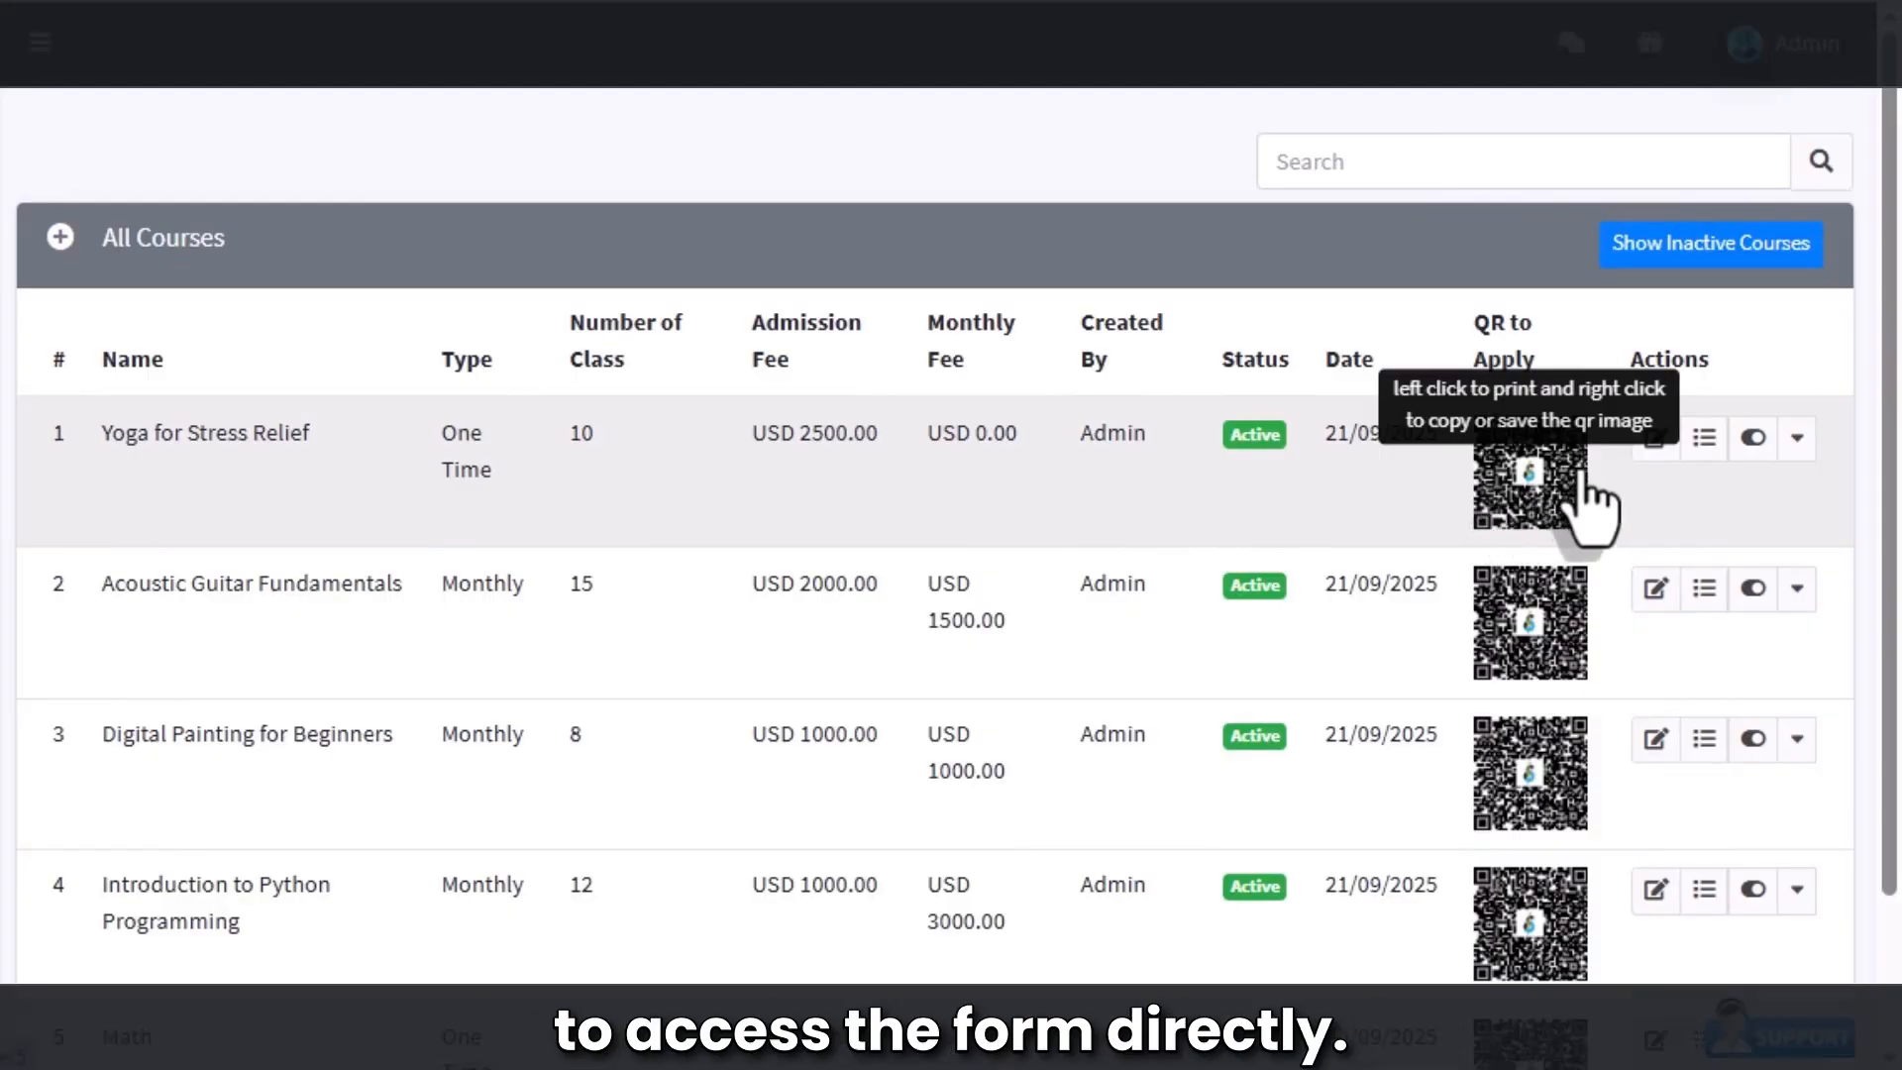
{"action": "left_click", "coordinate": [1797, 441]}
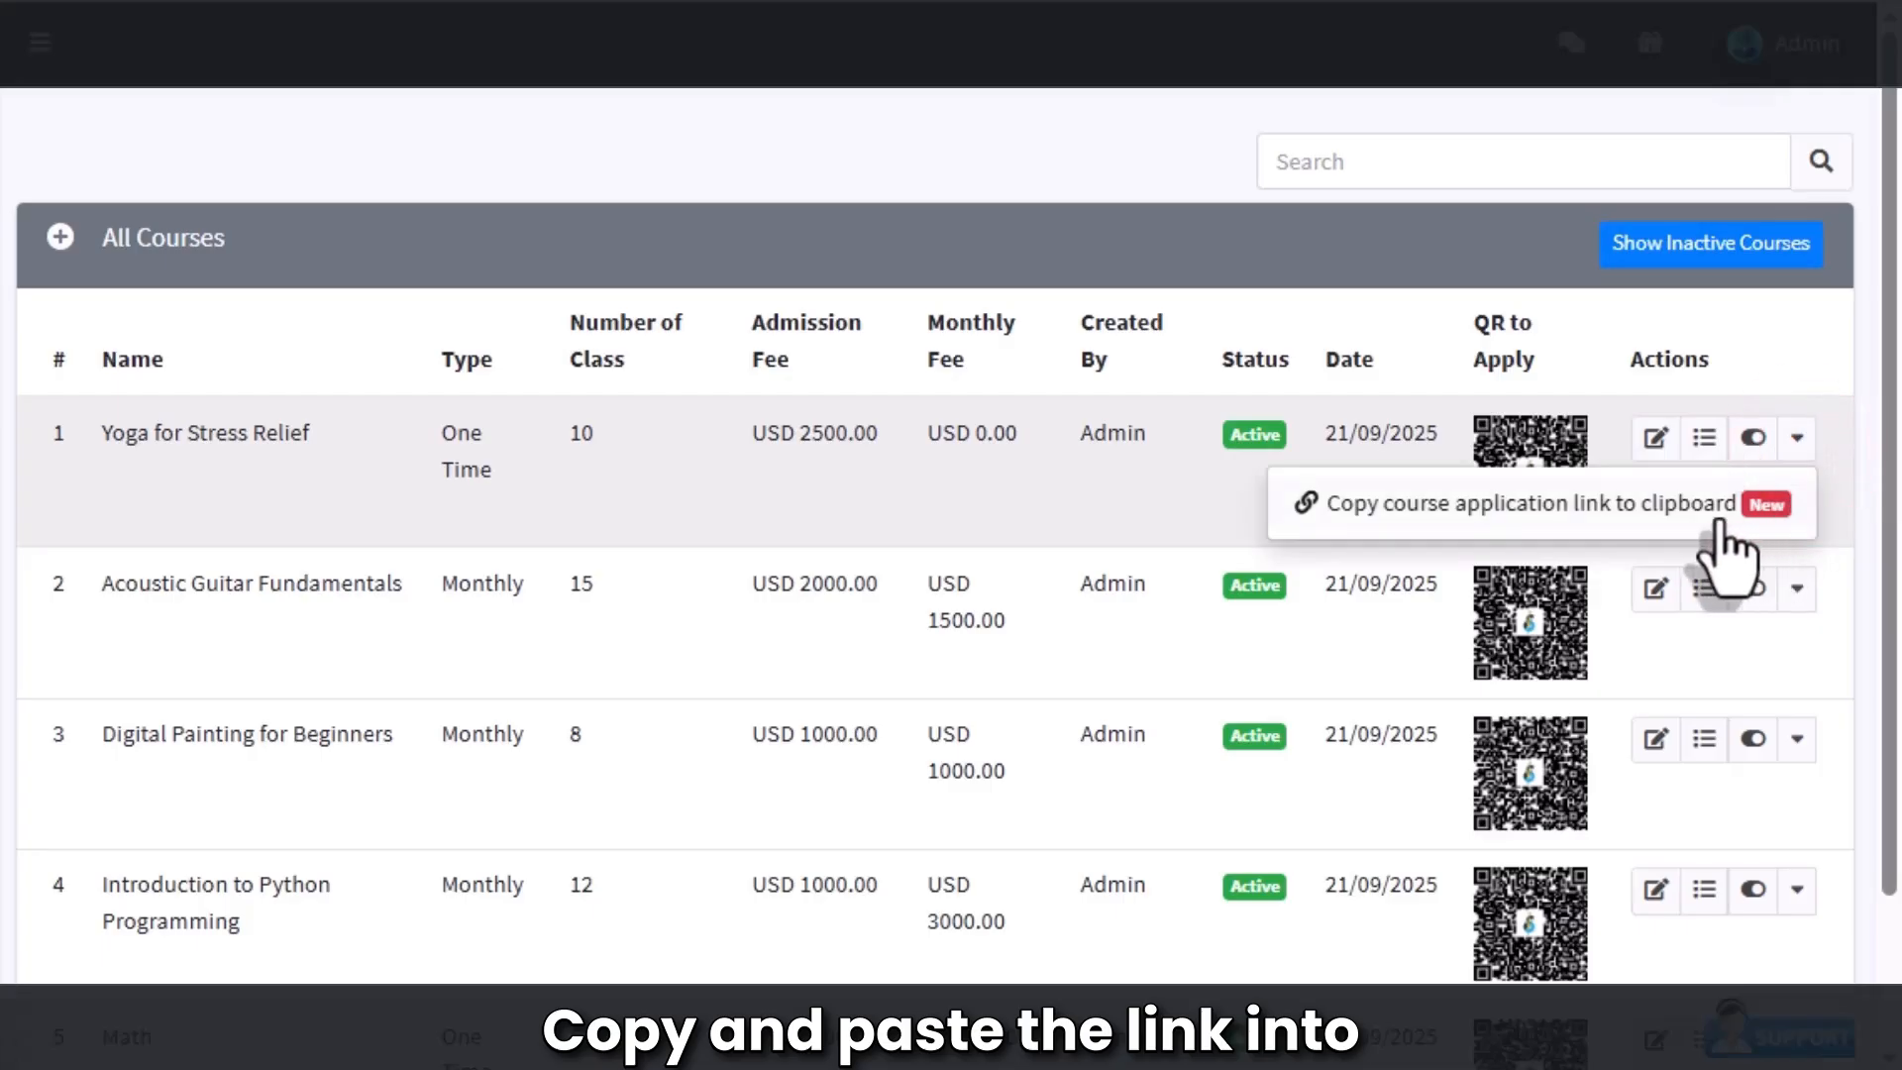
{"action": "left_click", "coordinate": [1597, 523]}
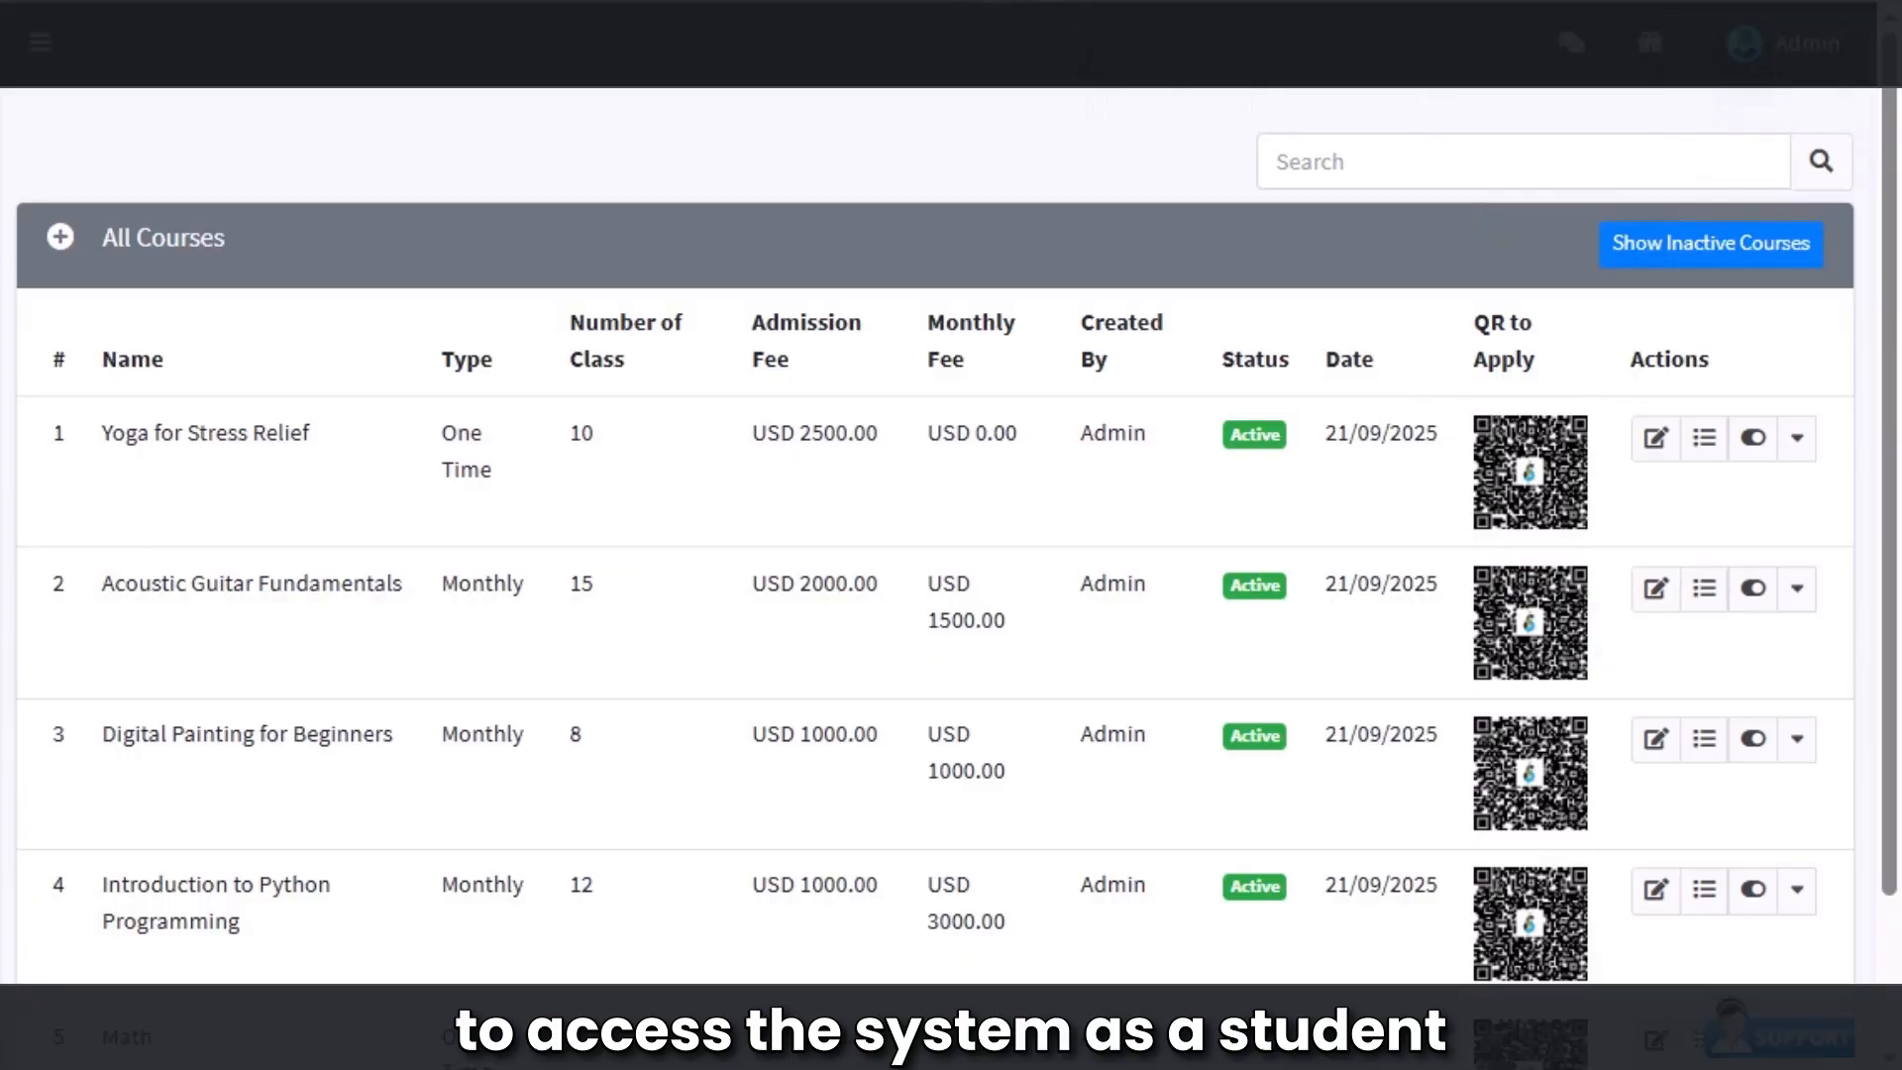
Step: Paste the copied yoga application link into a new Incognito window and load it
{"action": "left_click", "coordinate": [1868, 3]}
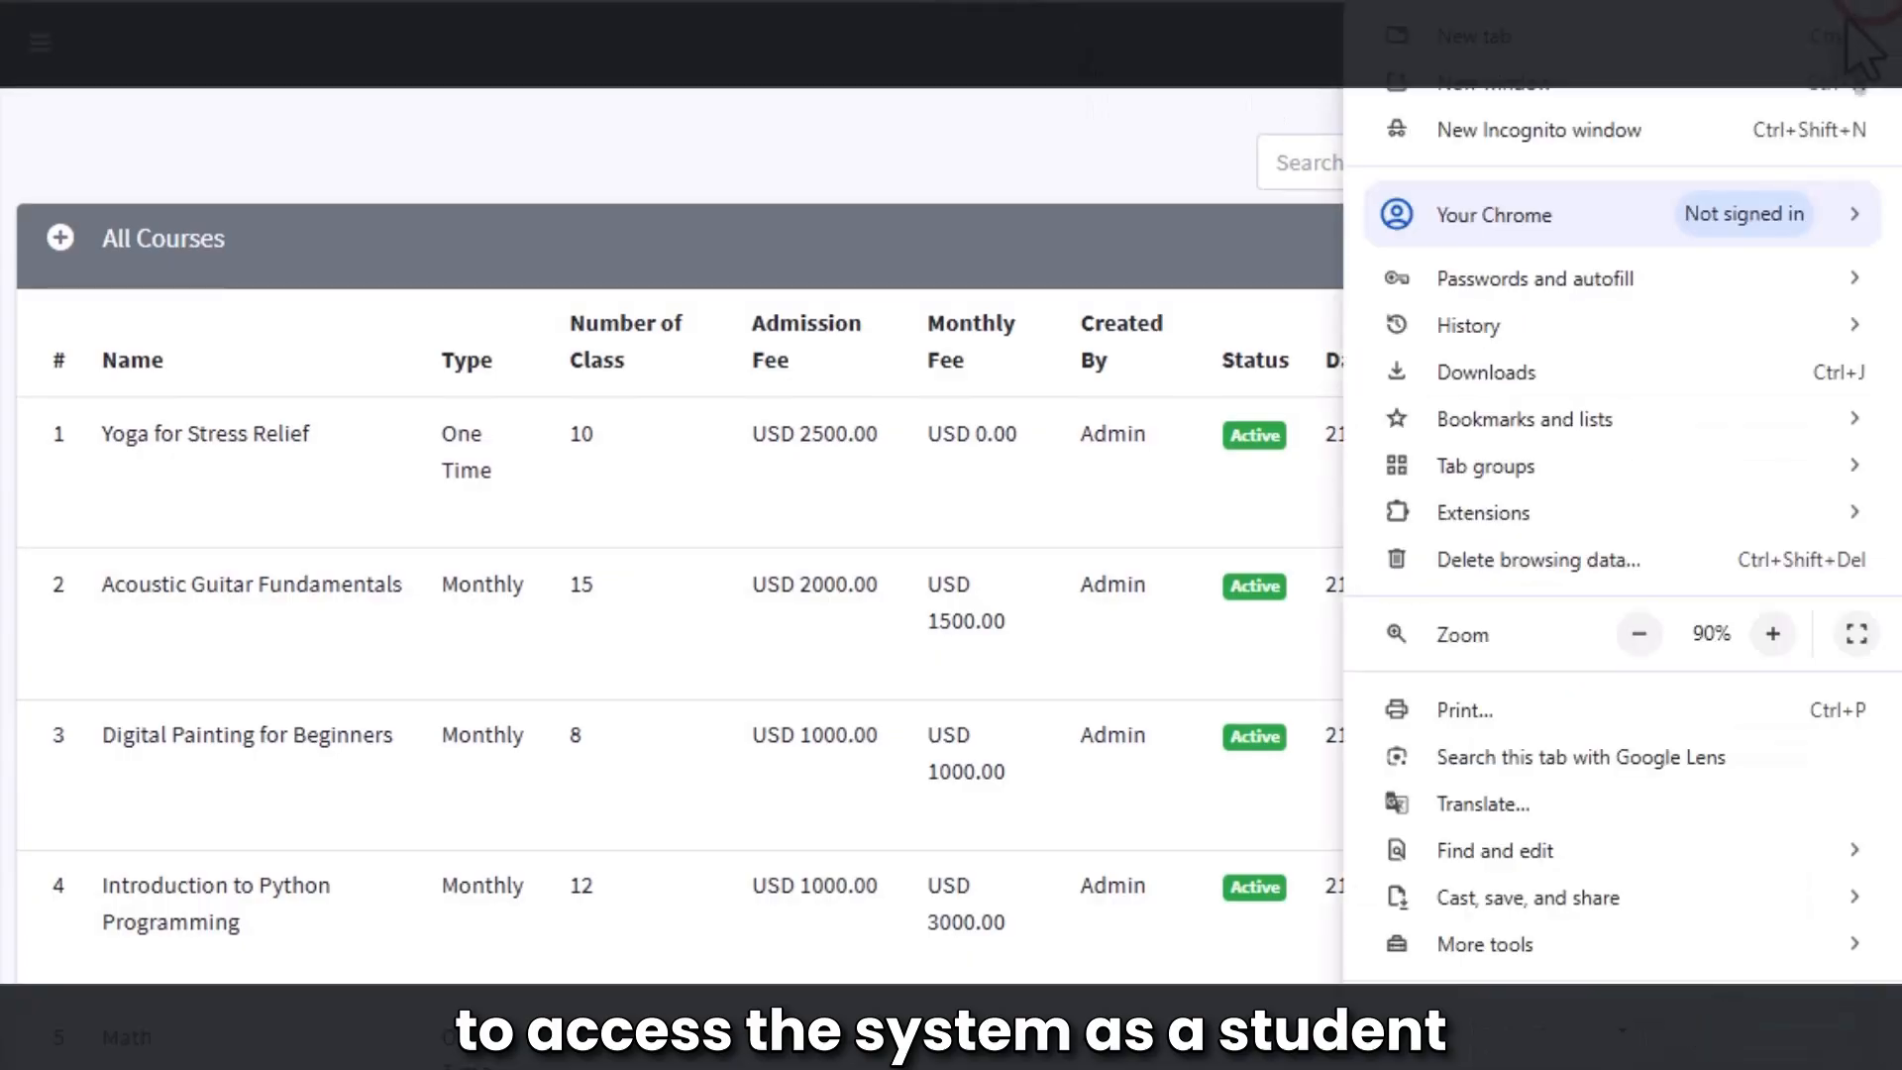
{"action": "left_click", "coordinate": [1646, 141]}
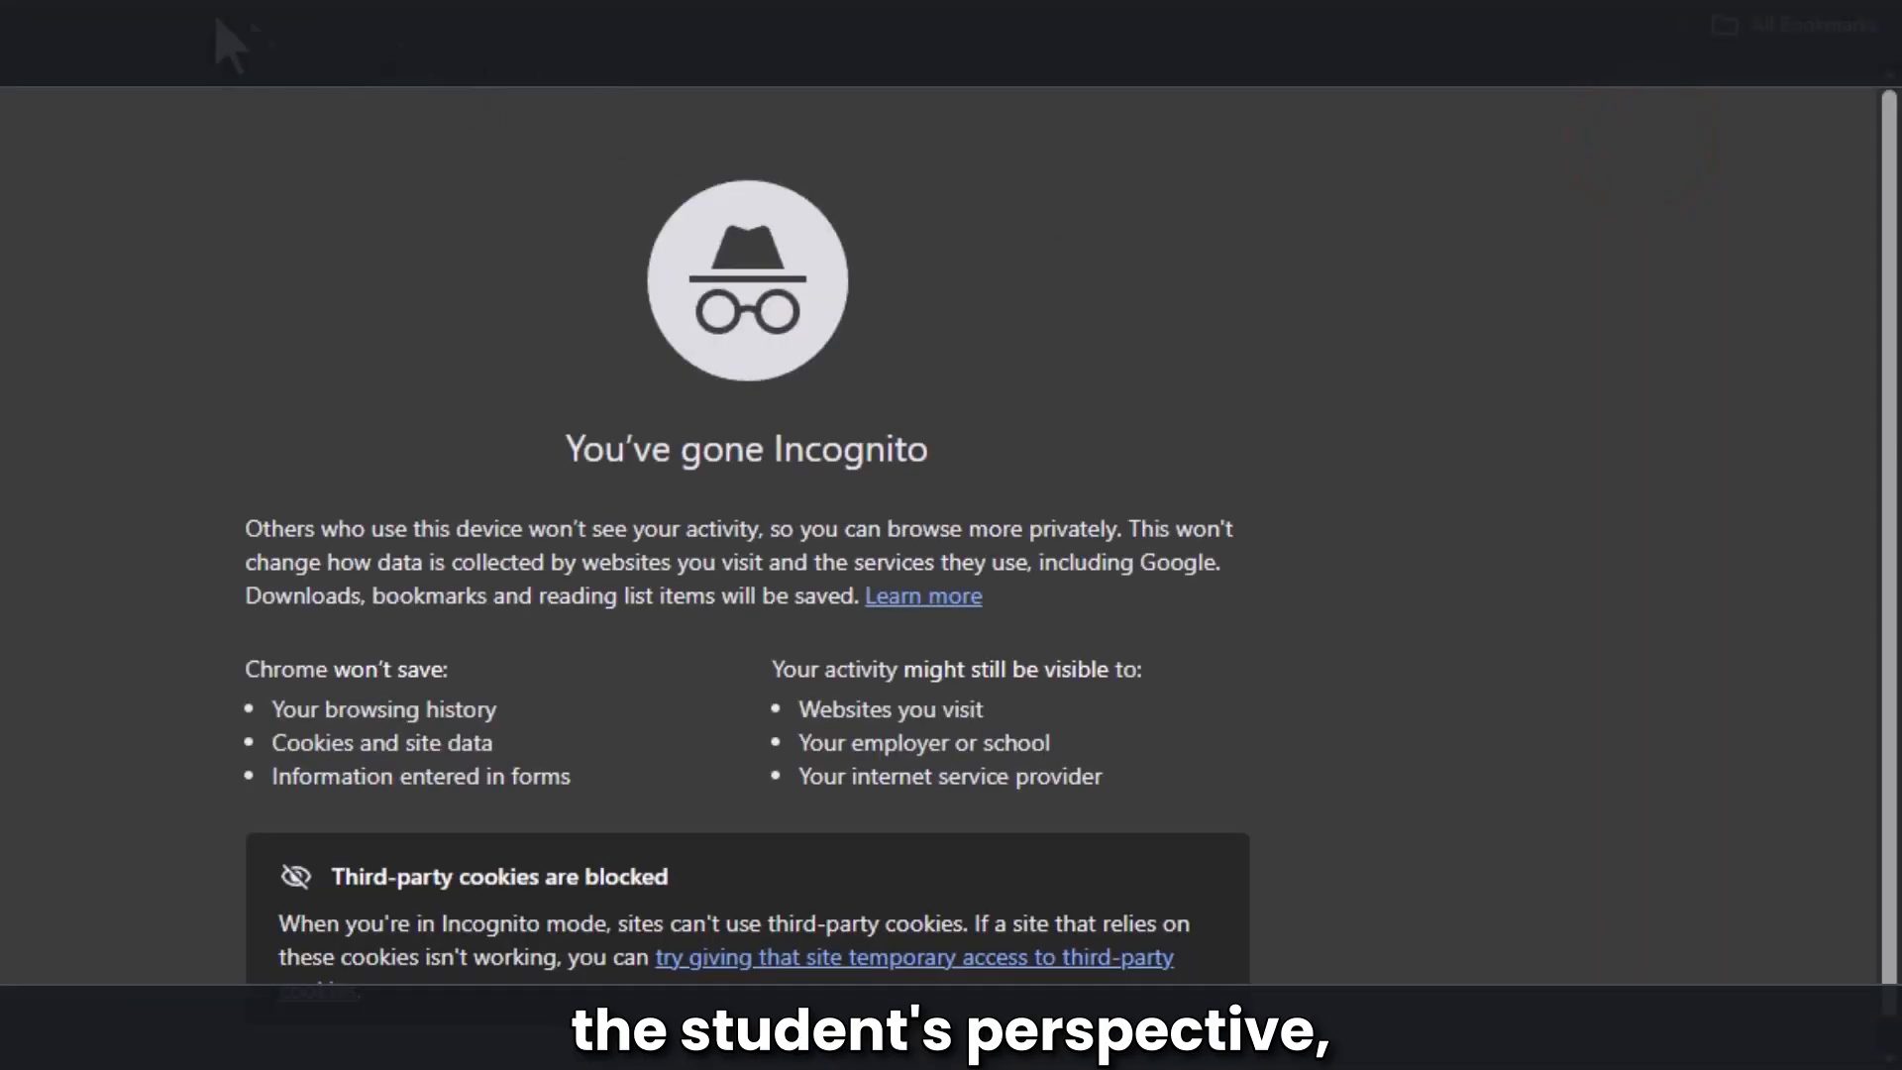
{"action": "right_click", "coordinate": [14, 74]}
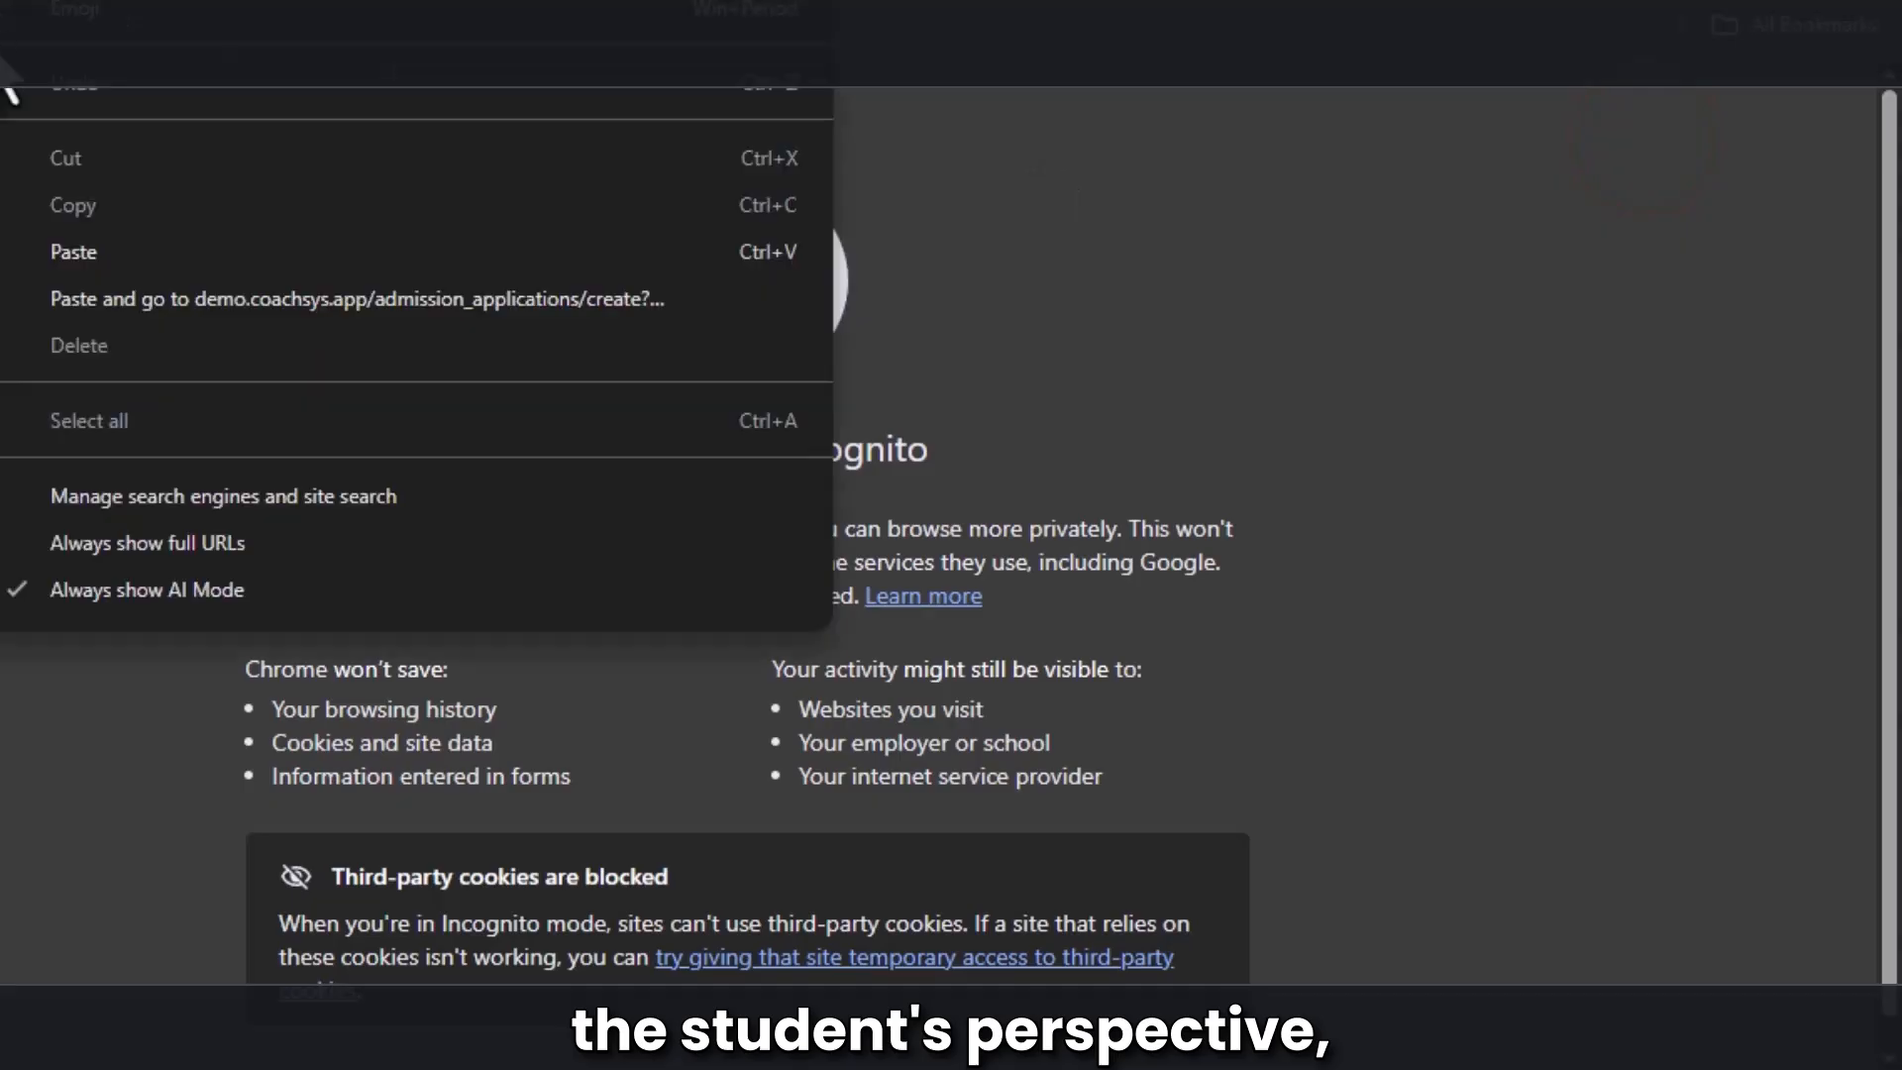
{"action": "left_click", "coordinate": [65, 250]}
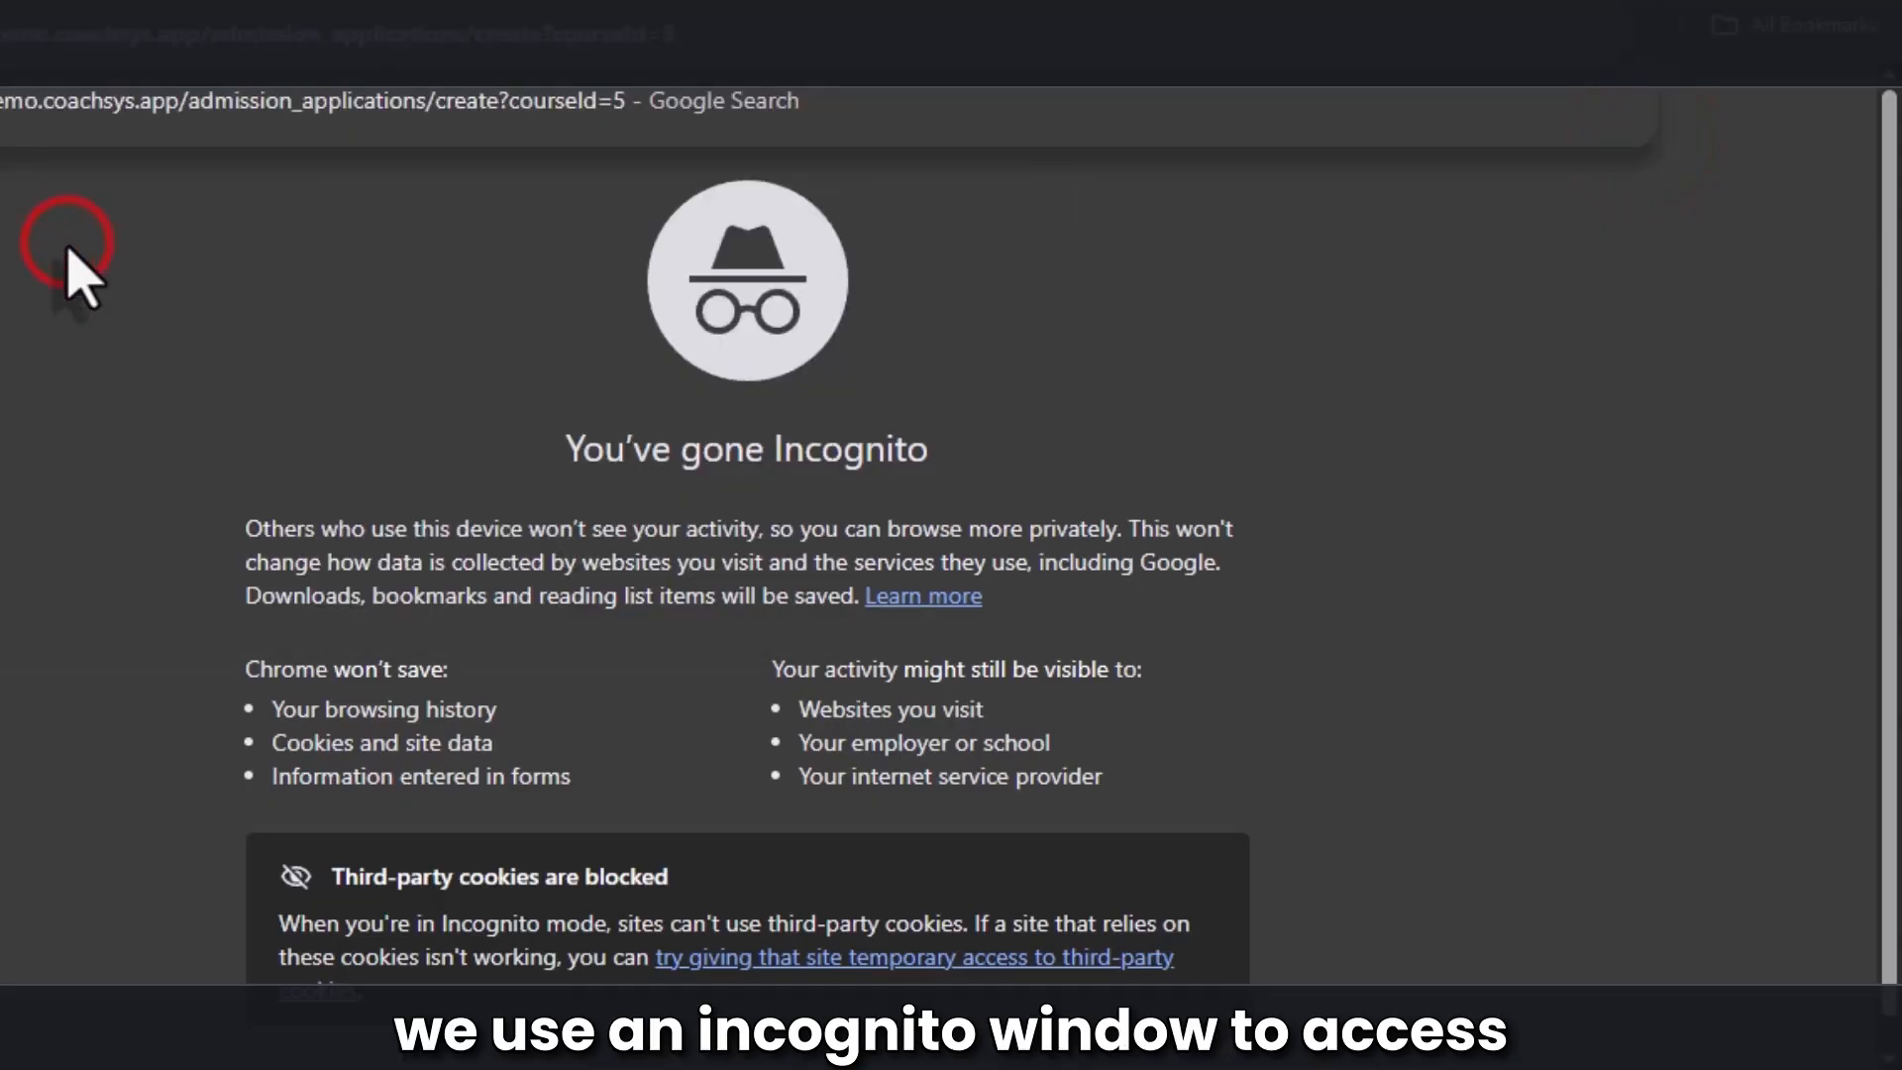
{"action": "left_click", "coordinate": [46, 125]}
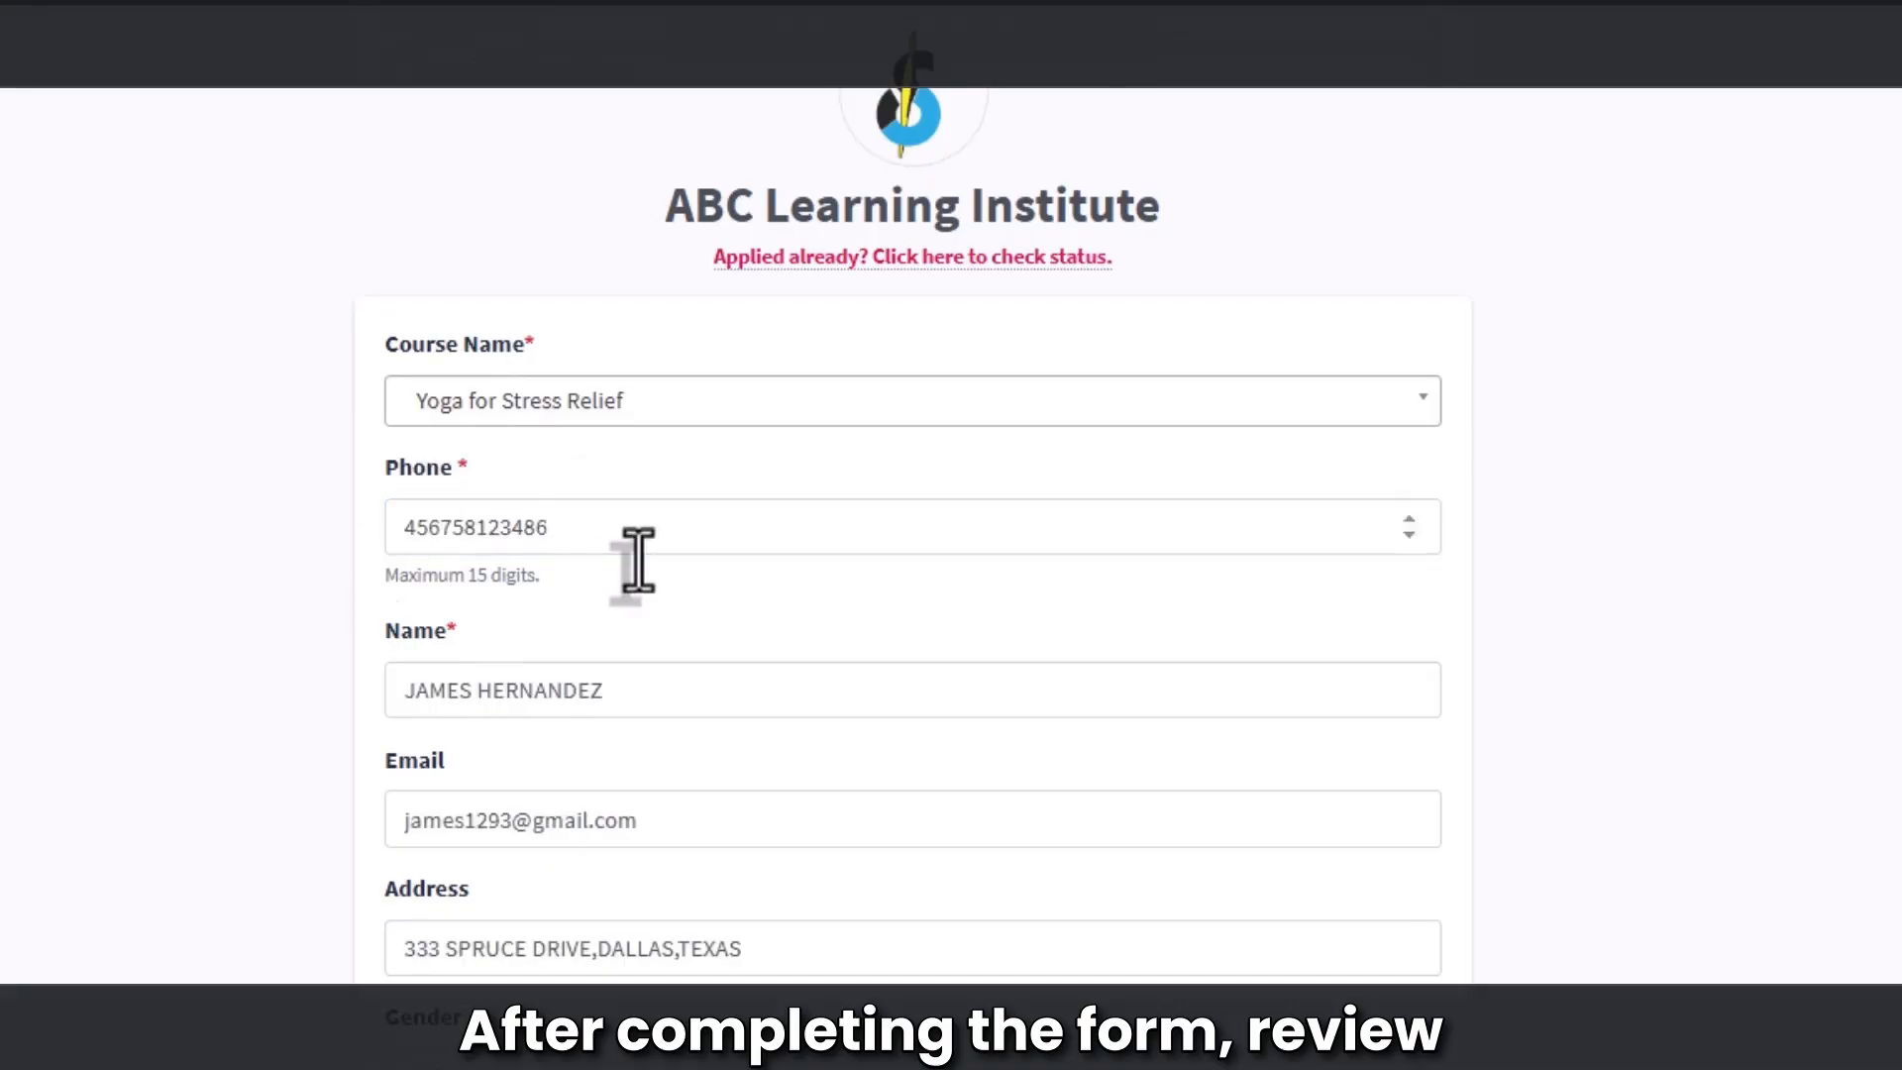
Step: Move past the filled yoga admission form to its Application for Admission preview
{"action": "scroll", "coordinate": [595, 634], "scroll_direction": "down", "scroll_amount": 2}
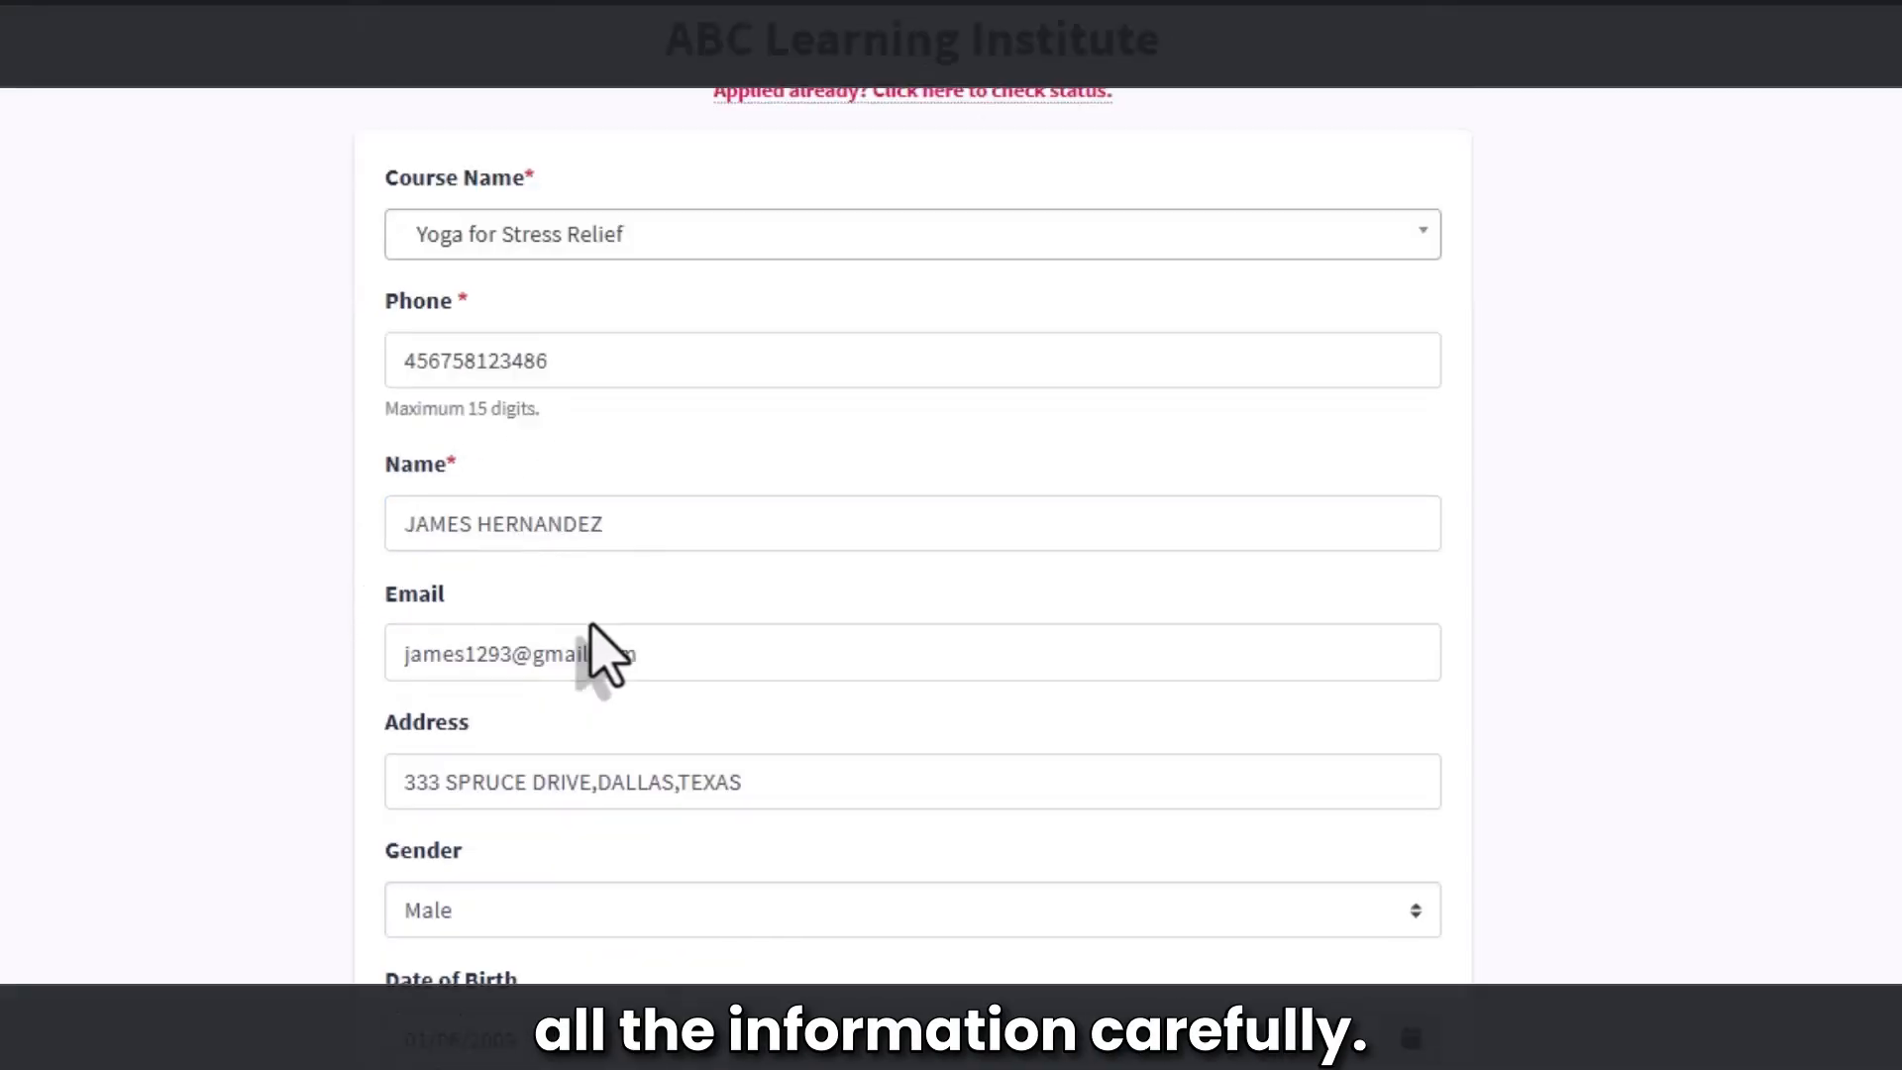
{"action": "scroll", "coordinate": [584, 694], "scroll_direction": "down", "scroll_amount": 2}
{"action": "scroll", "coordinate": [416, 713], "scroll_direction": "down", "scroll_amount": 2}
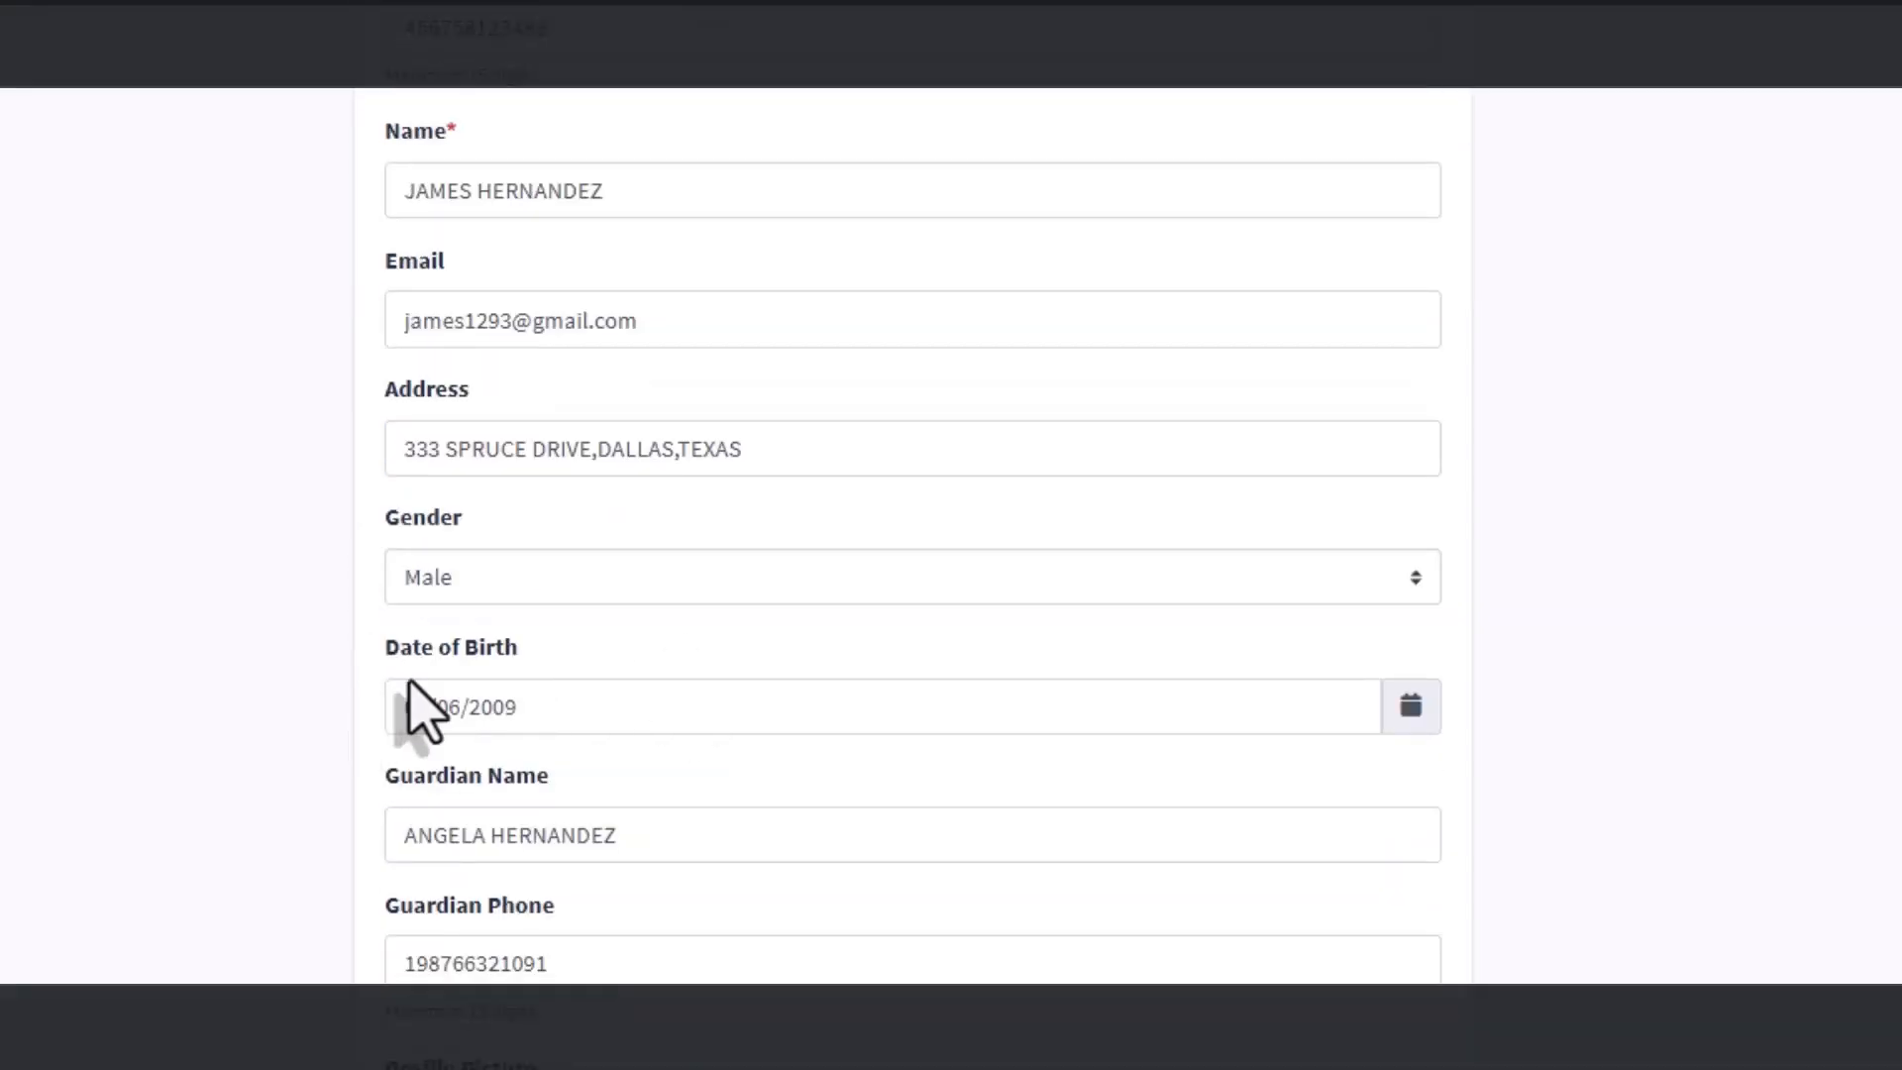
{"action": "scroll", "coordinate": [452, 669], "scroll_direction": "down", "scroll_amount": 2}
{"action": "scroll", "coordinate": [445, 729], "scroll_direction": "down", "scroll_amount": 4}
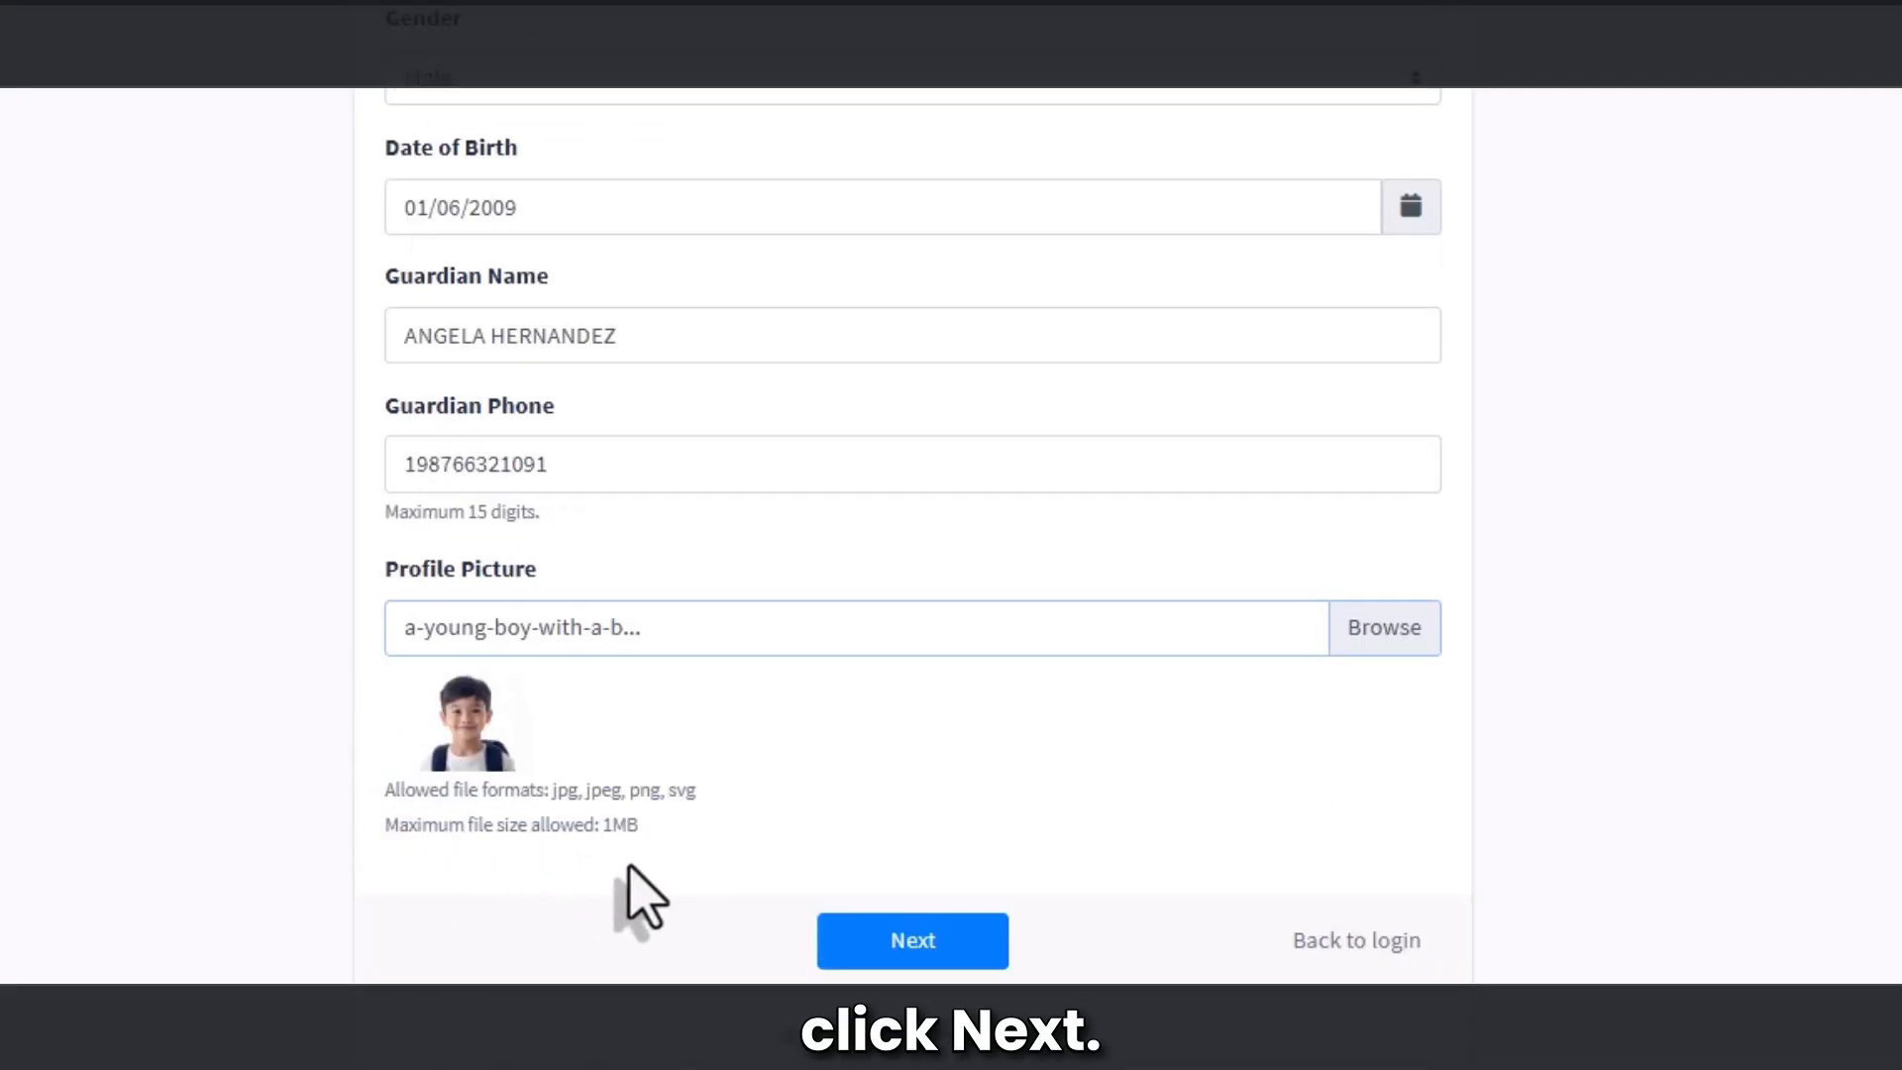
{"action": "left_click", "coordinate": [889, 949]}
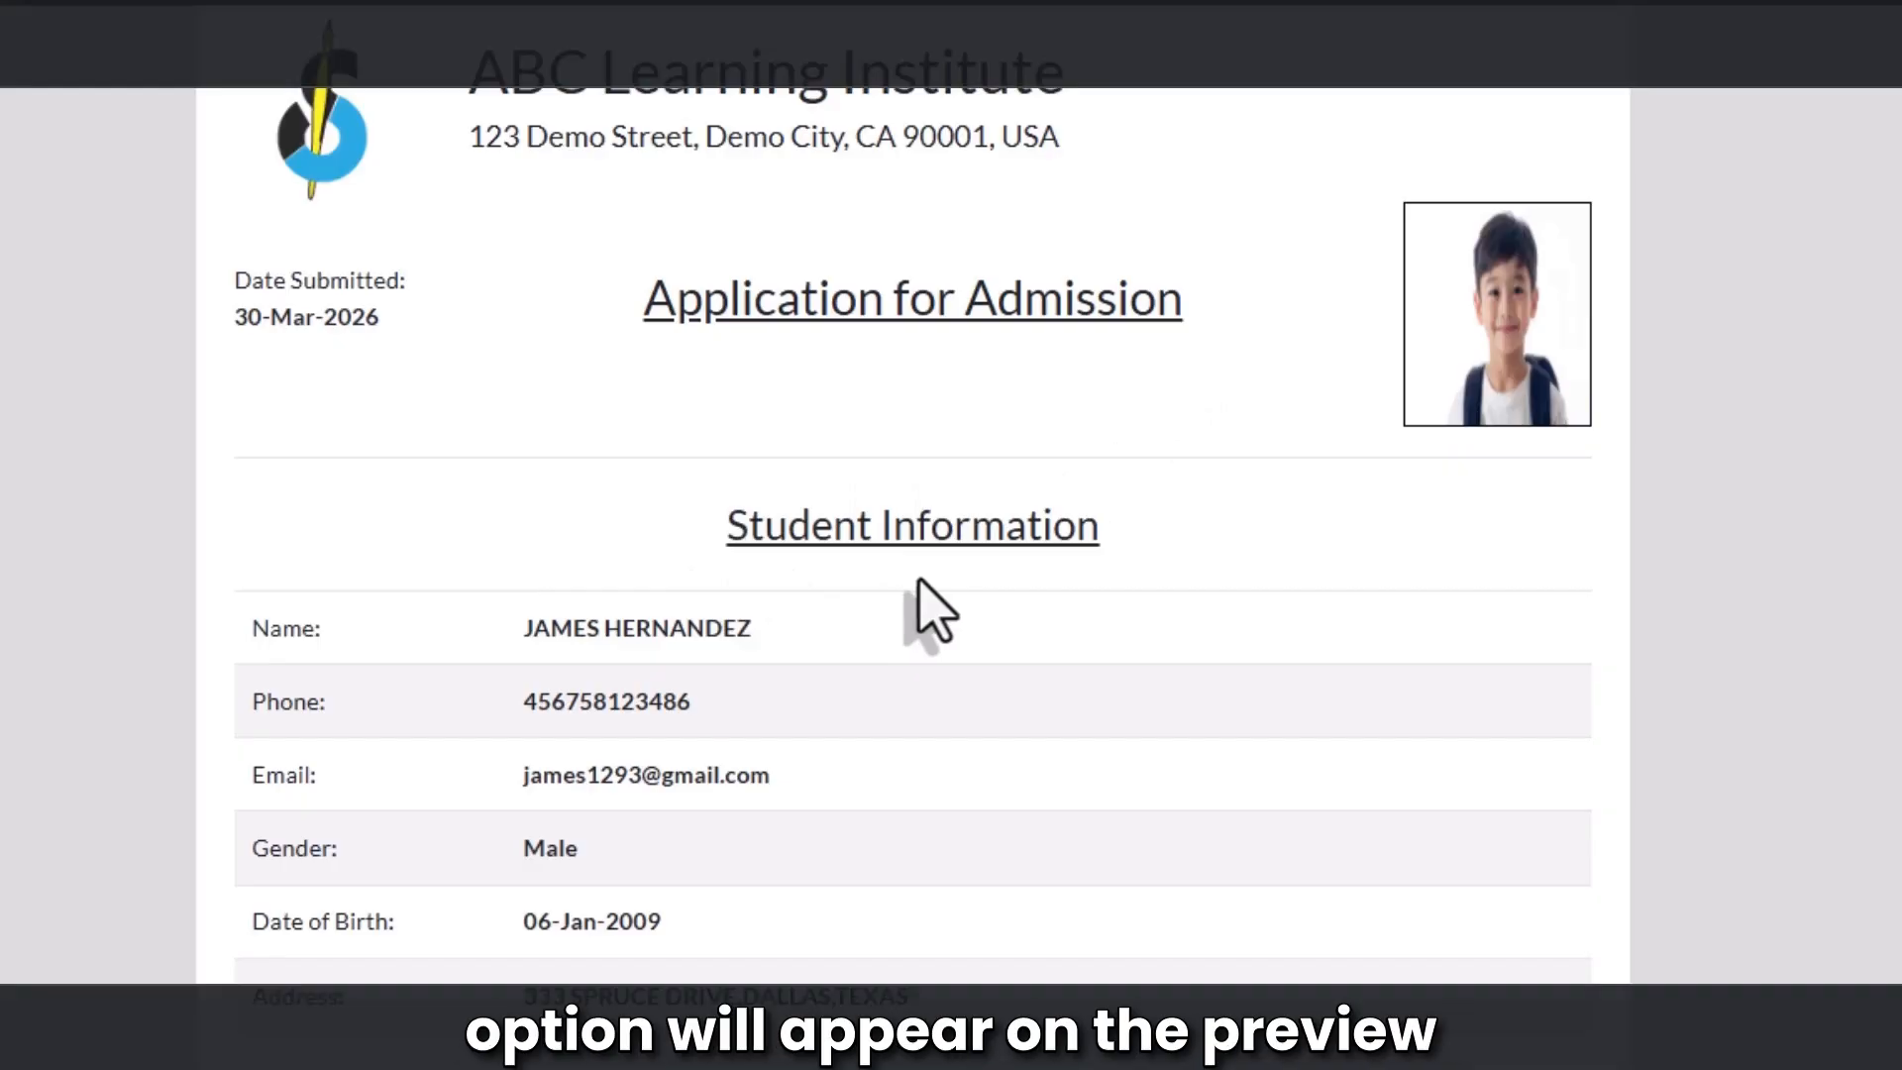
Step: Review the student, guardian and academic details in the preview and apply
{"action": "scroll", "coordinate": [920, 585], "scroll_direction": "down", "scroll_amount": 2}
{"action": "scroll", "coordinate": [919, 584], "scroll_direction": "down", "scroll_amount": 2}
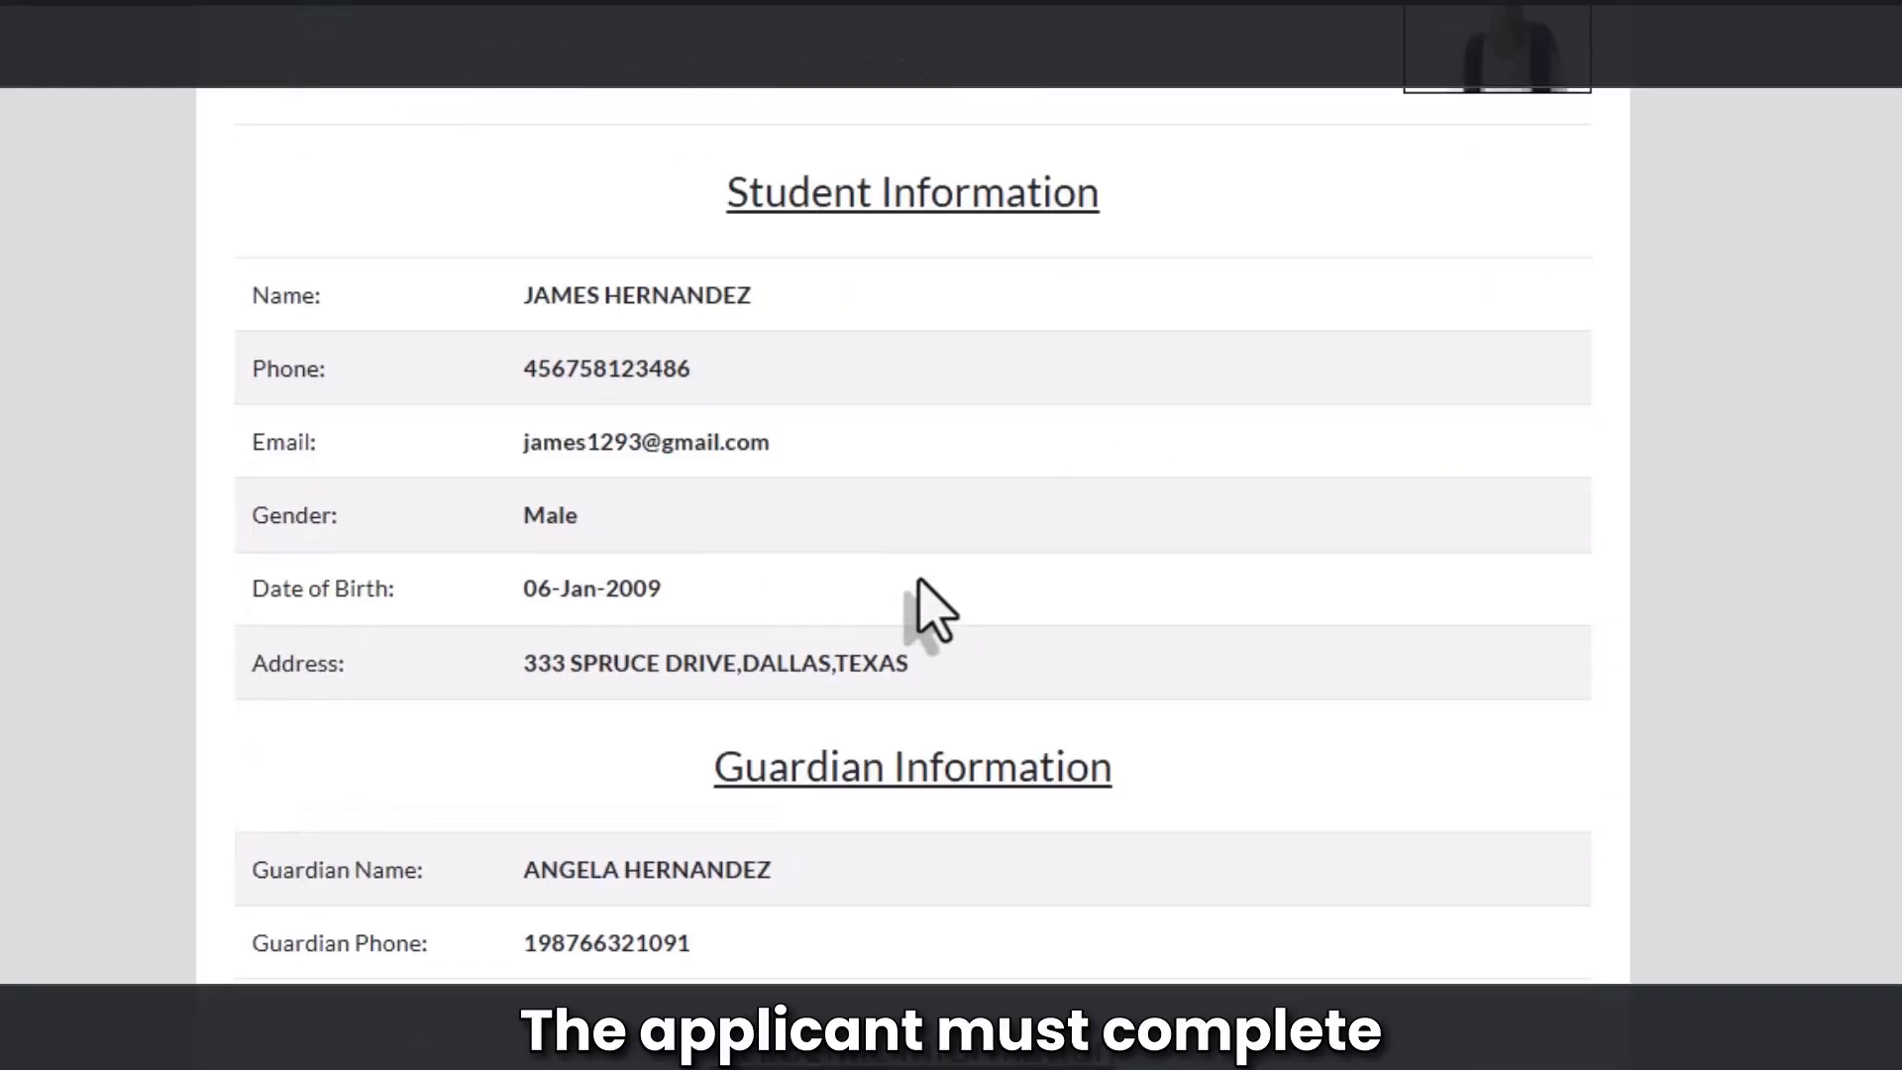
{"action": "scroll", "coordinate": [931, 607], "scroll_direction": "down", "scroll_amount": 3}
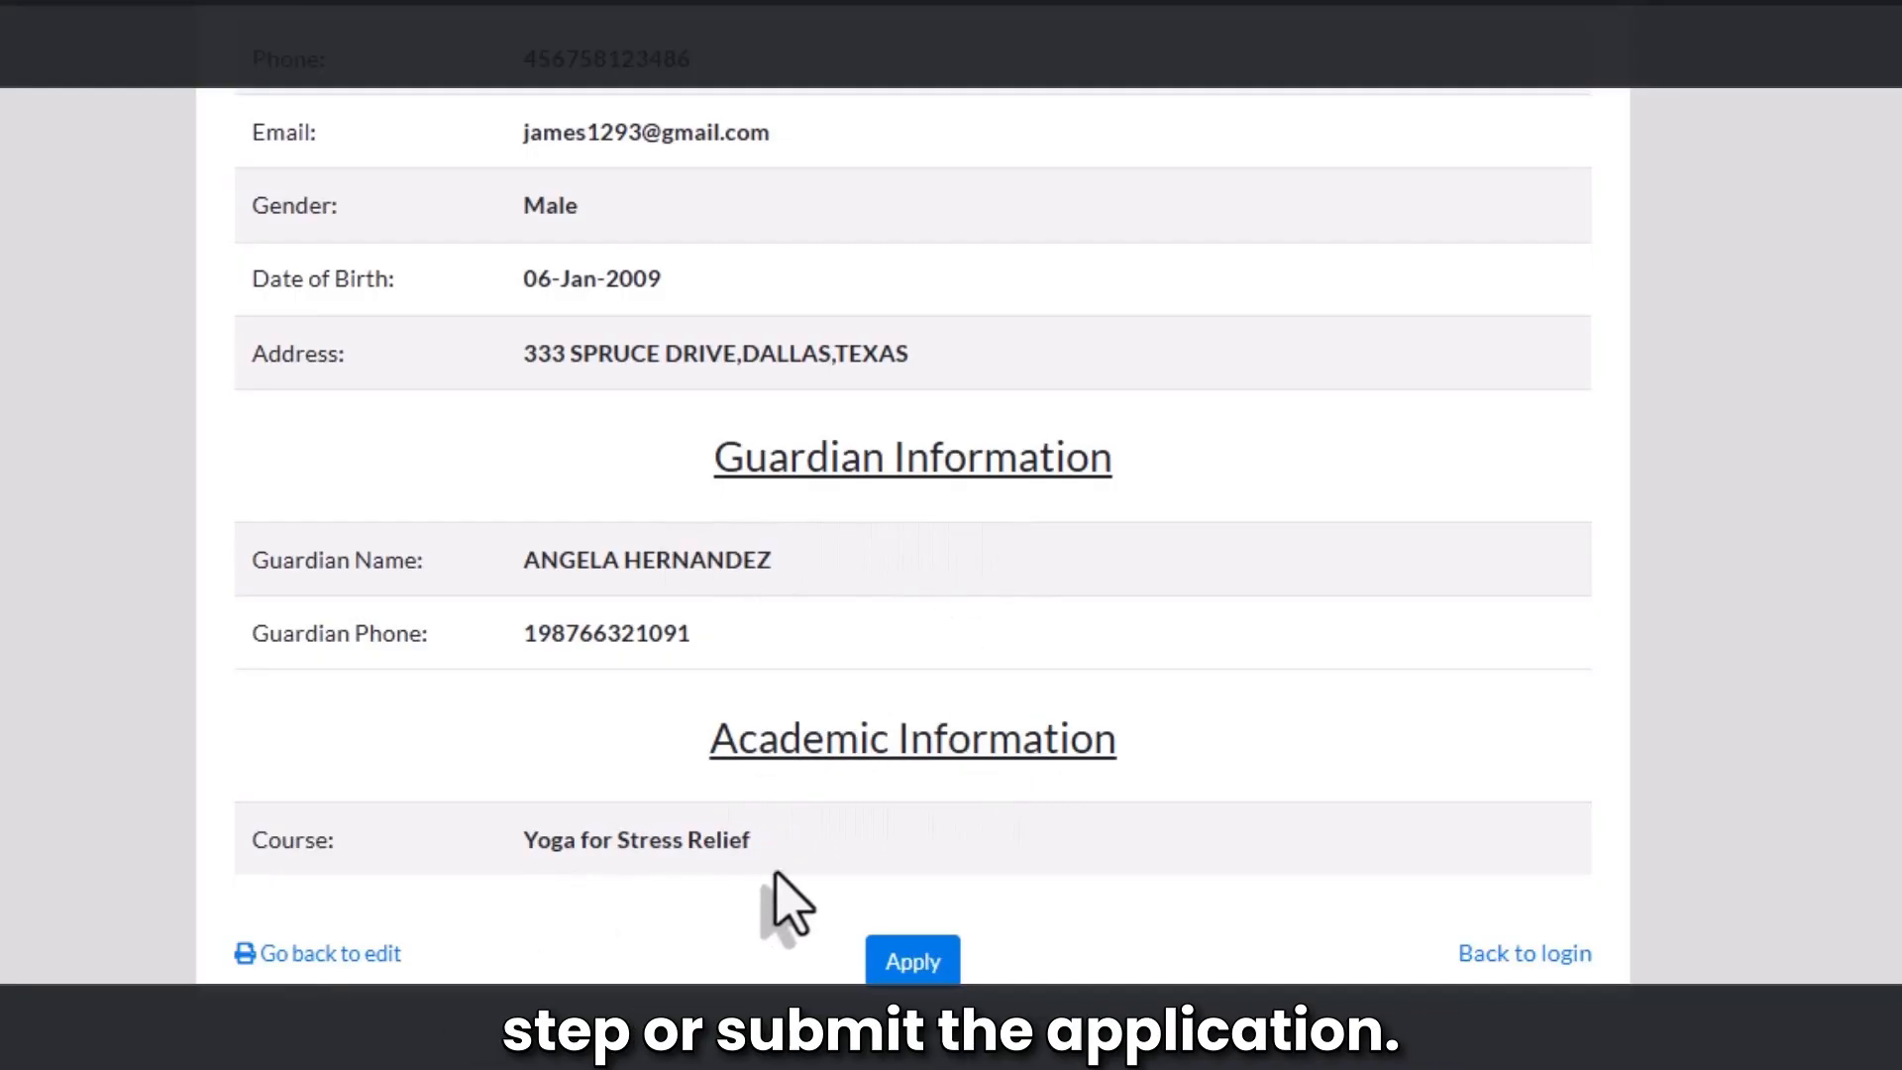
{"action": "left_click", "coordinate": [893, 958]}
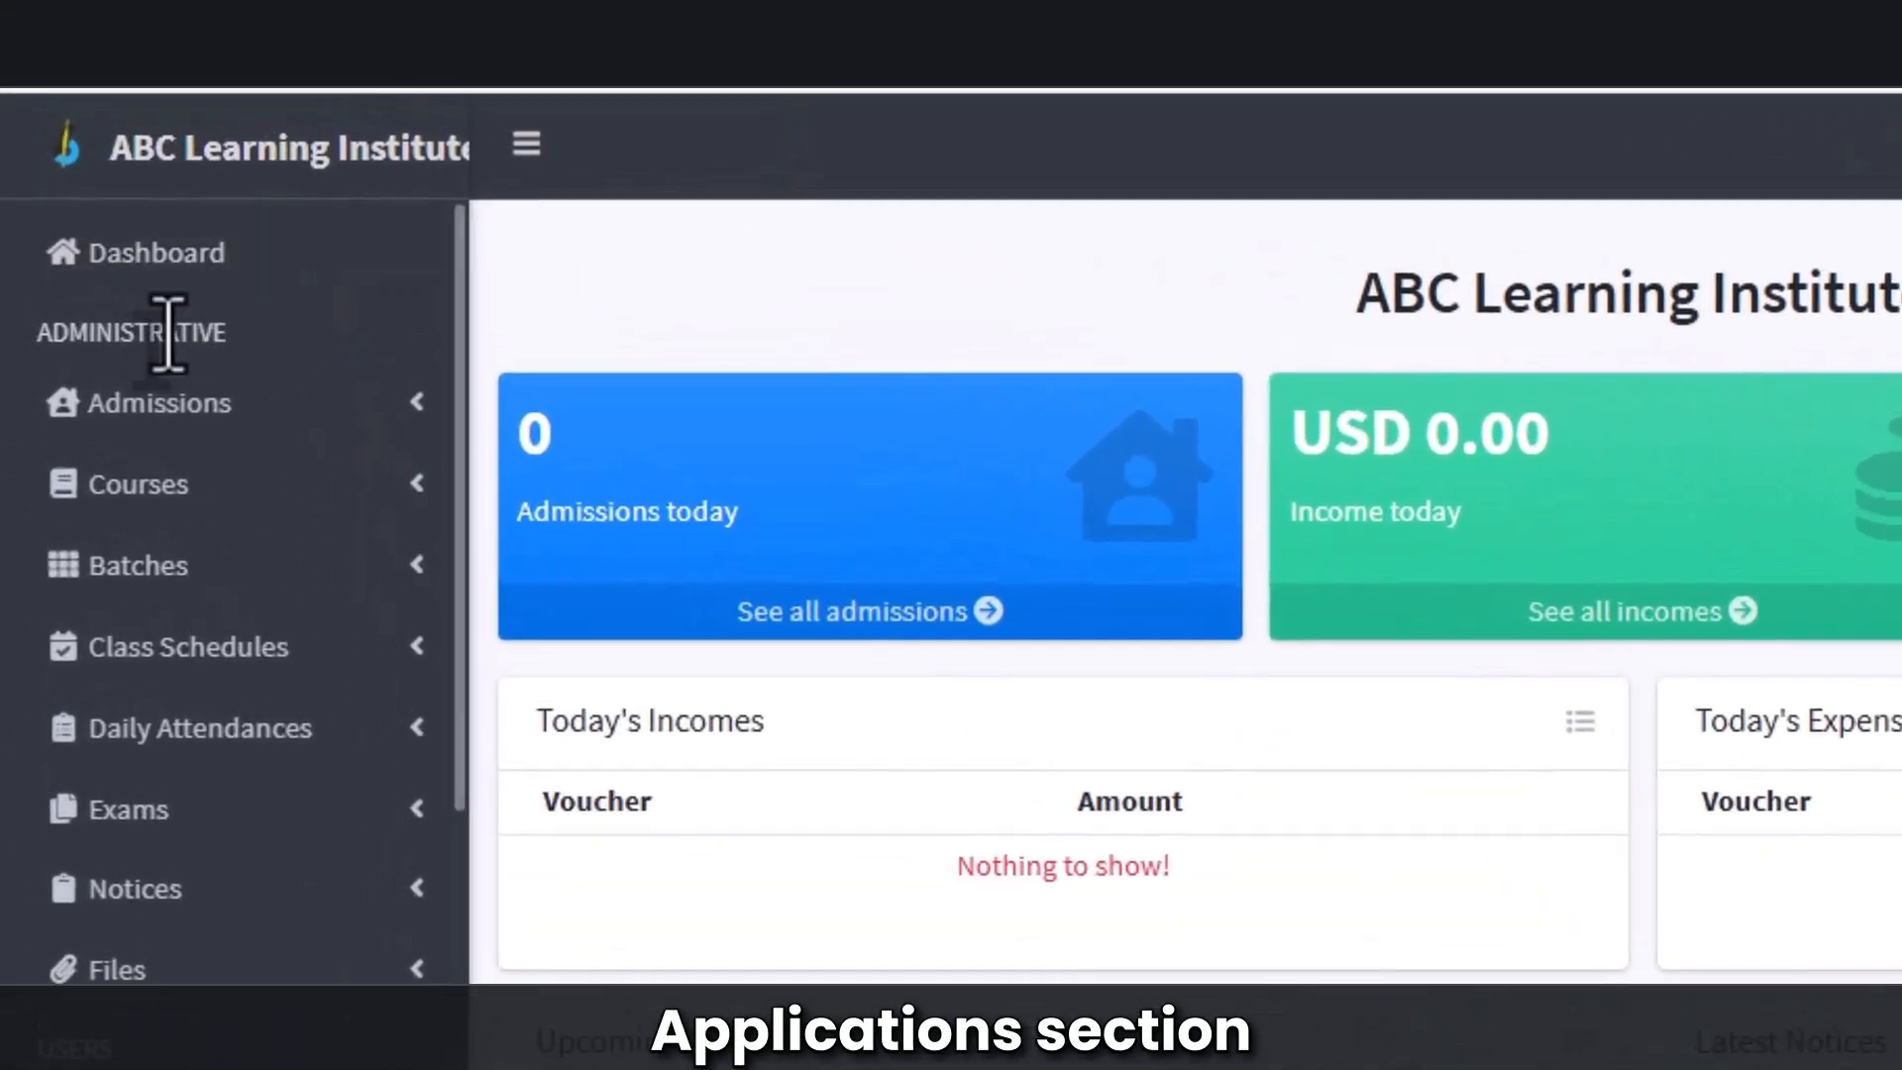
Step: Go to Admissions > Admission Applications to find the new pending yoga application
{"action": "left_click", "coordinate": [93, 421]}
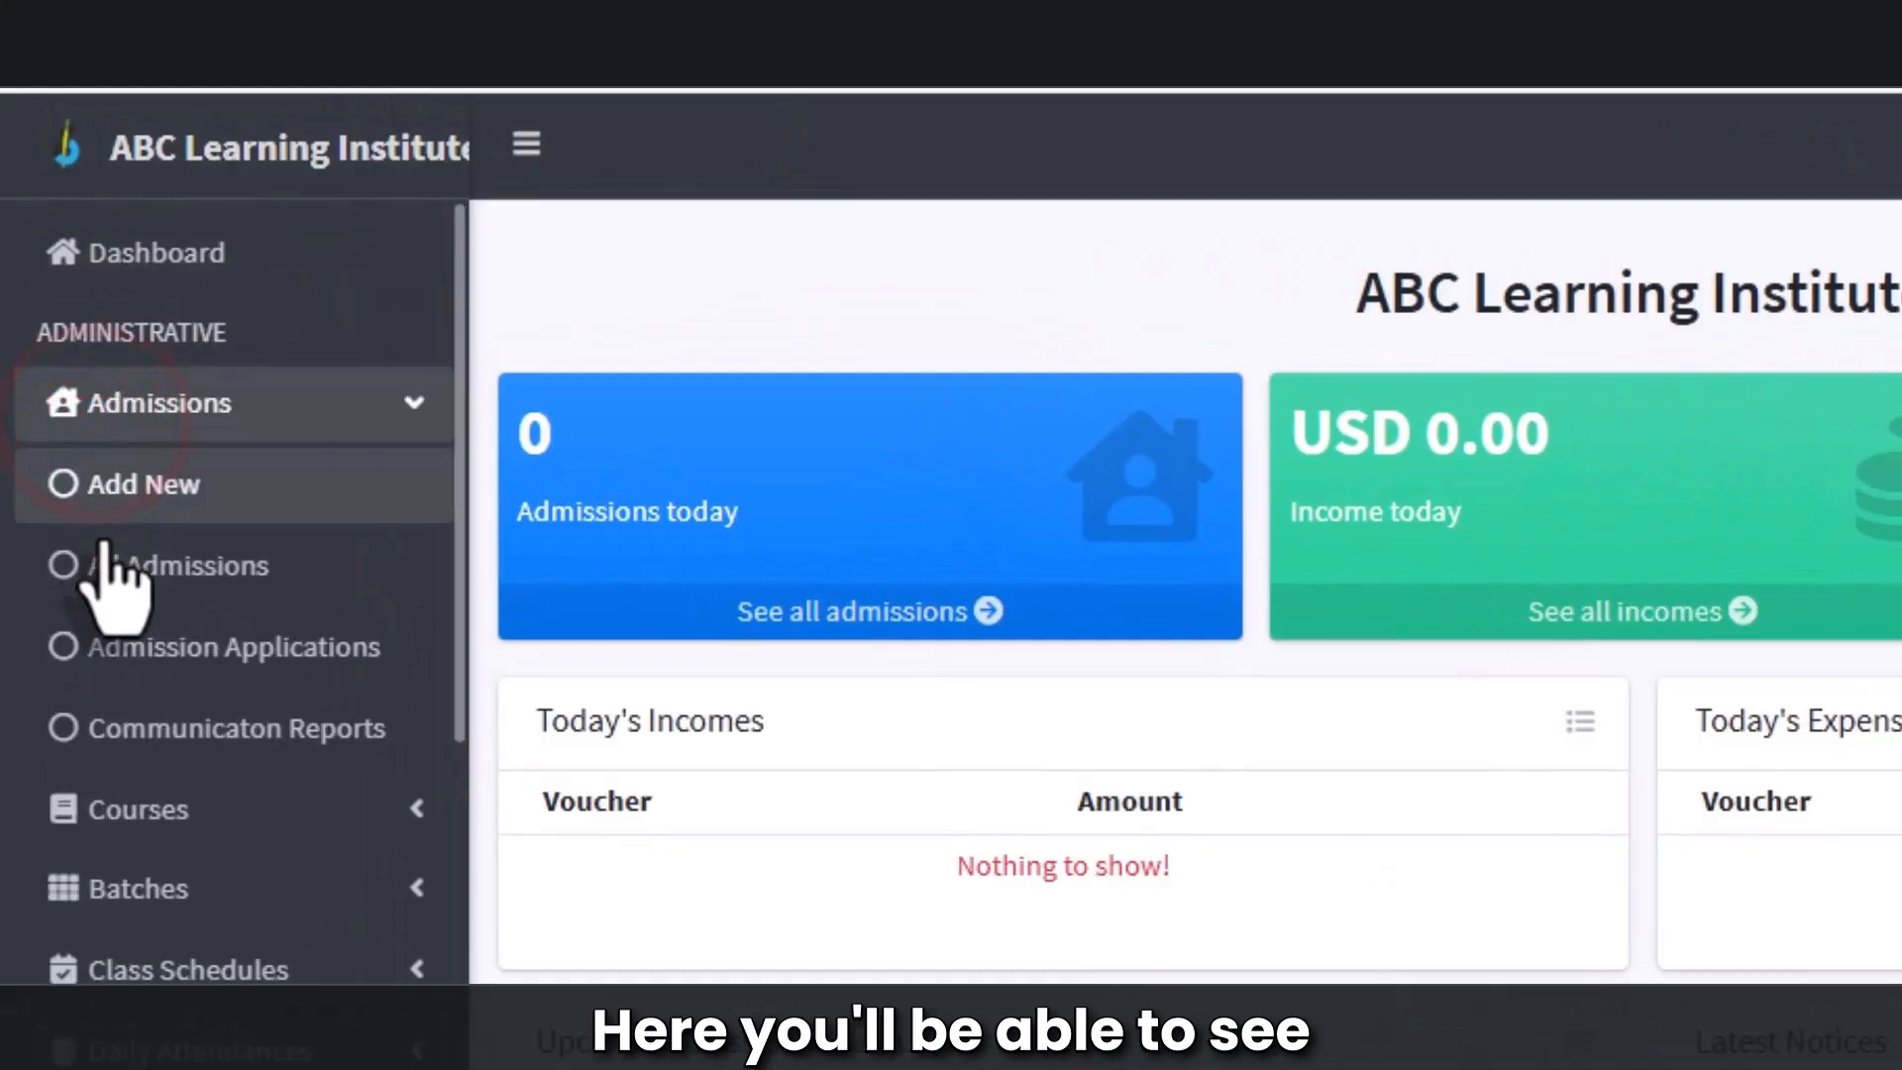
{"action": "left_click", "coordinate": [80, 673]}
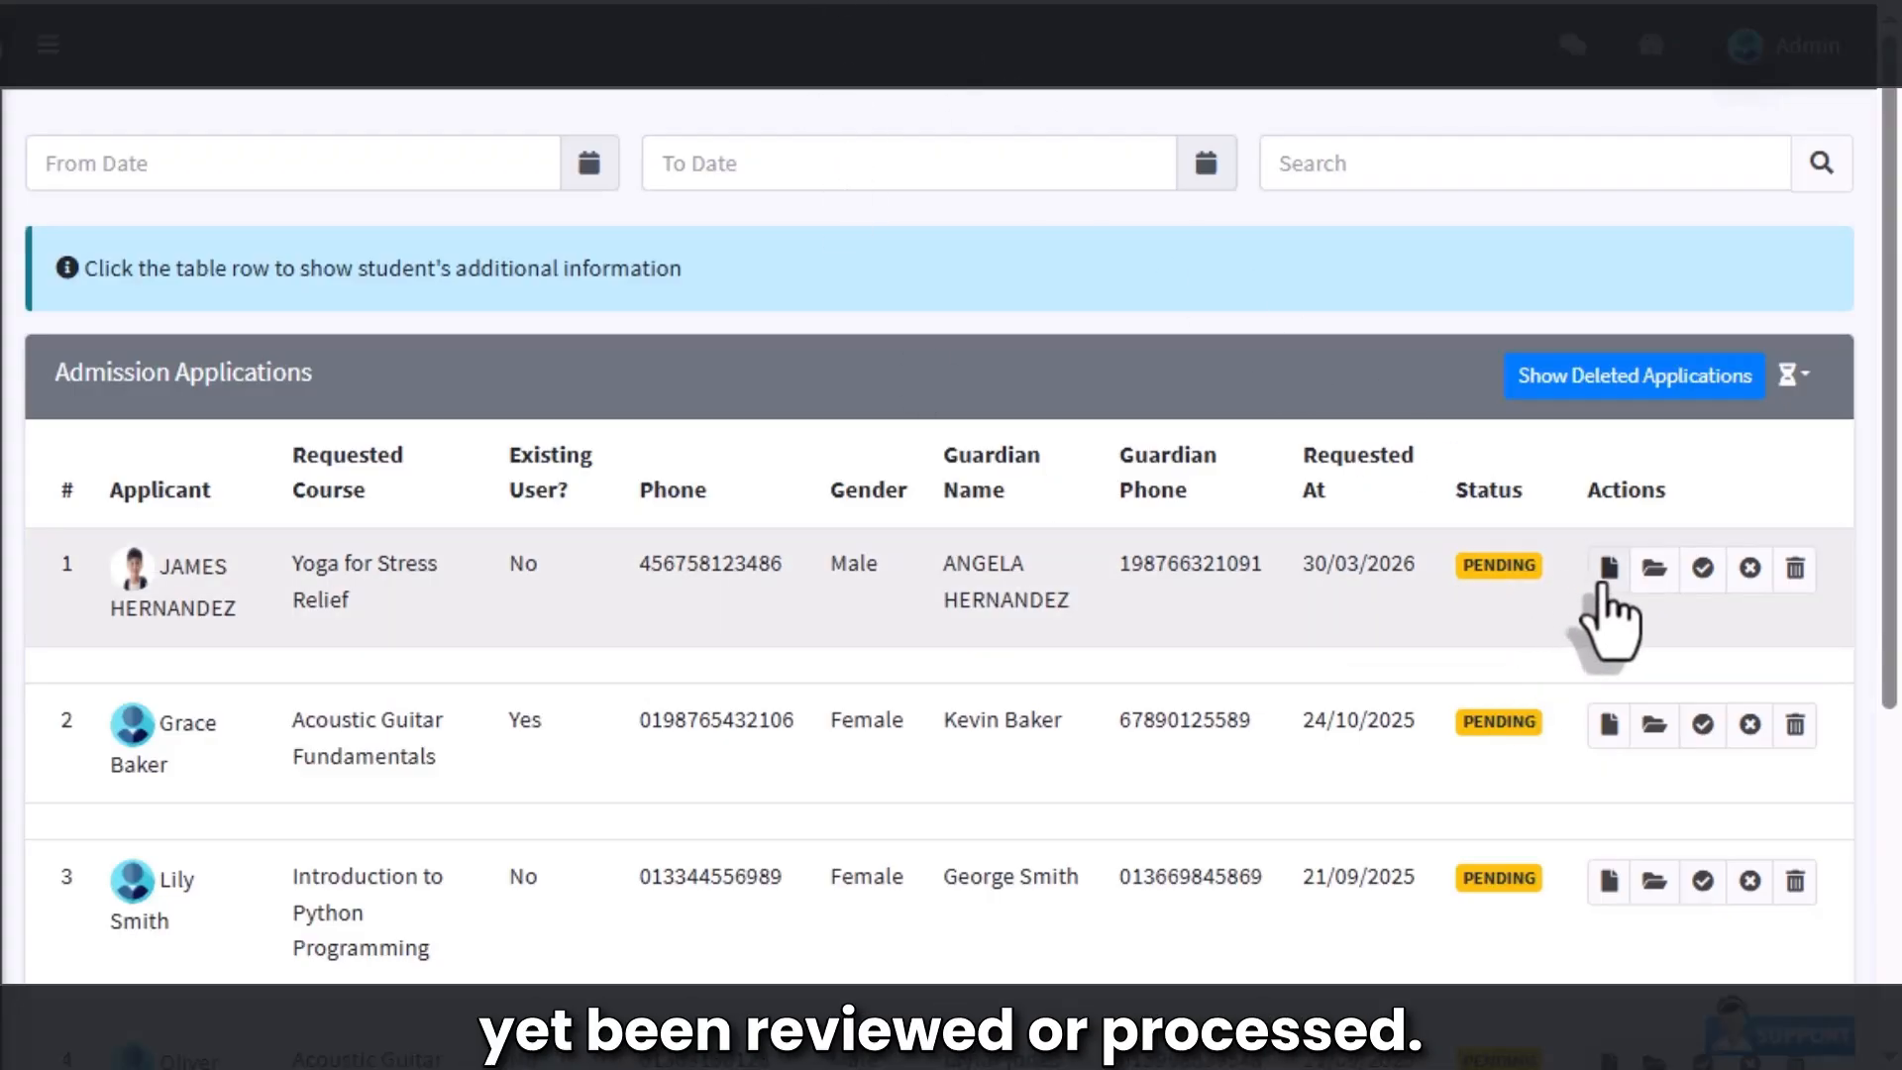
Step: Log a report of the guardian's phone confirmation on the yoga application and verify it
{"action": "left_click", "coordinate": [1609, 574]}
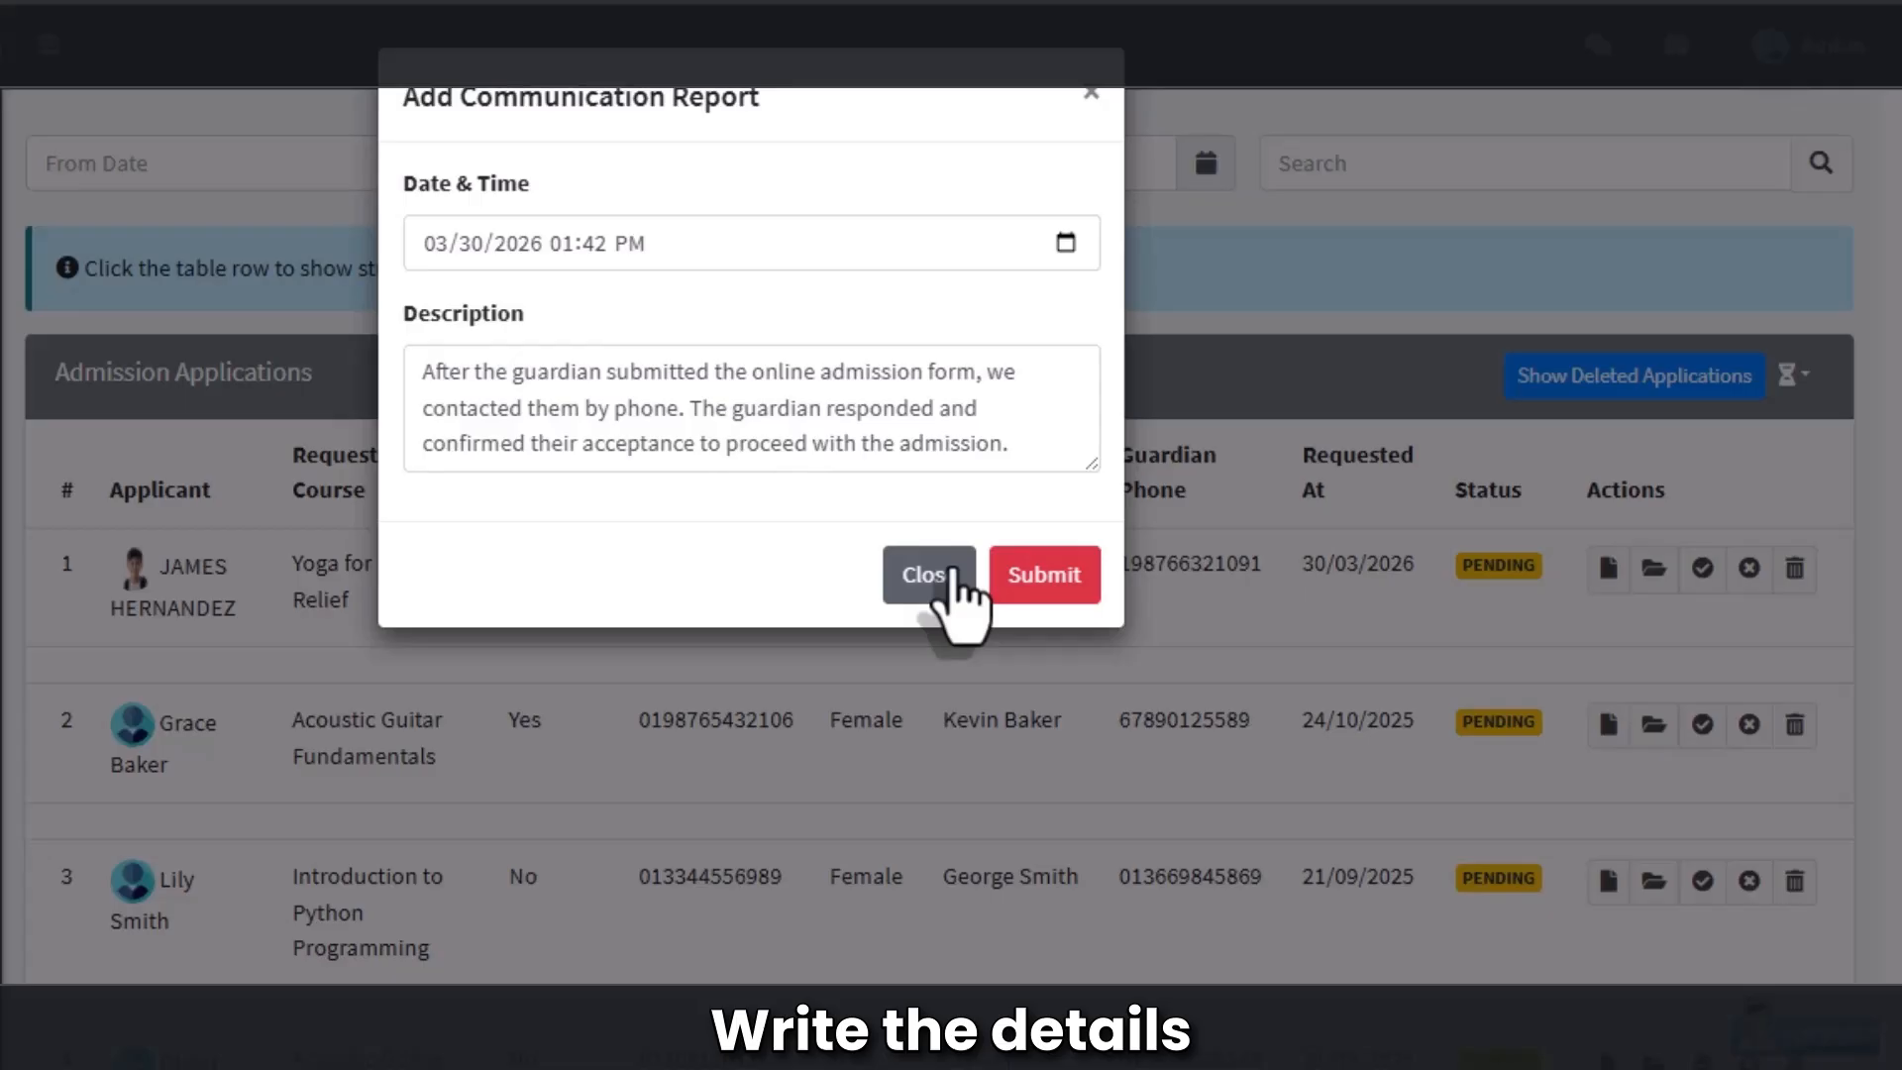
{"action": "left_click", "coordinate": [1043, 576]}
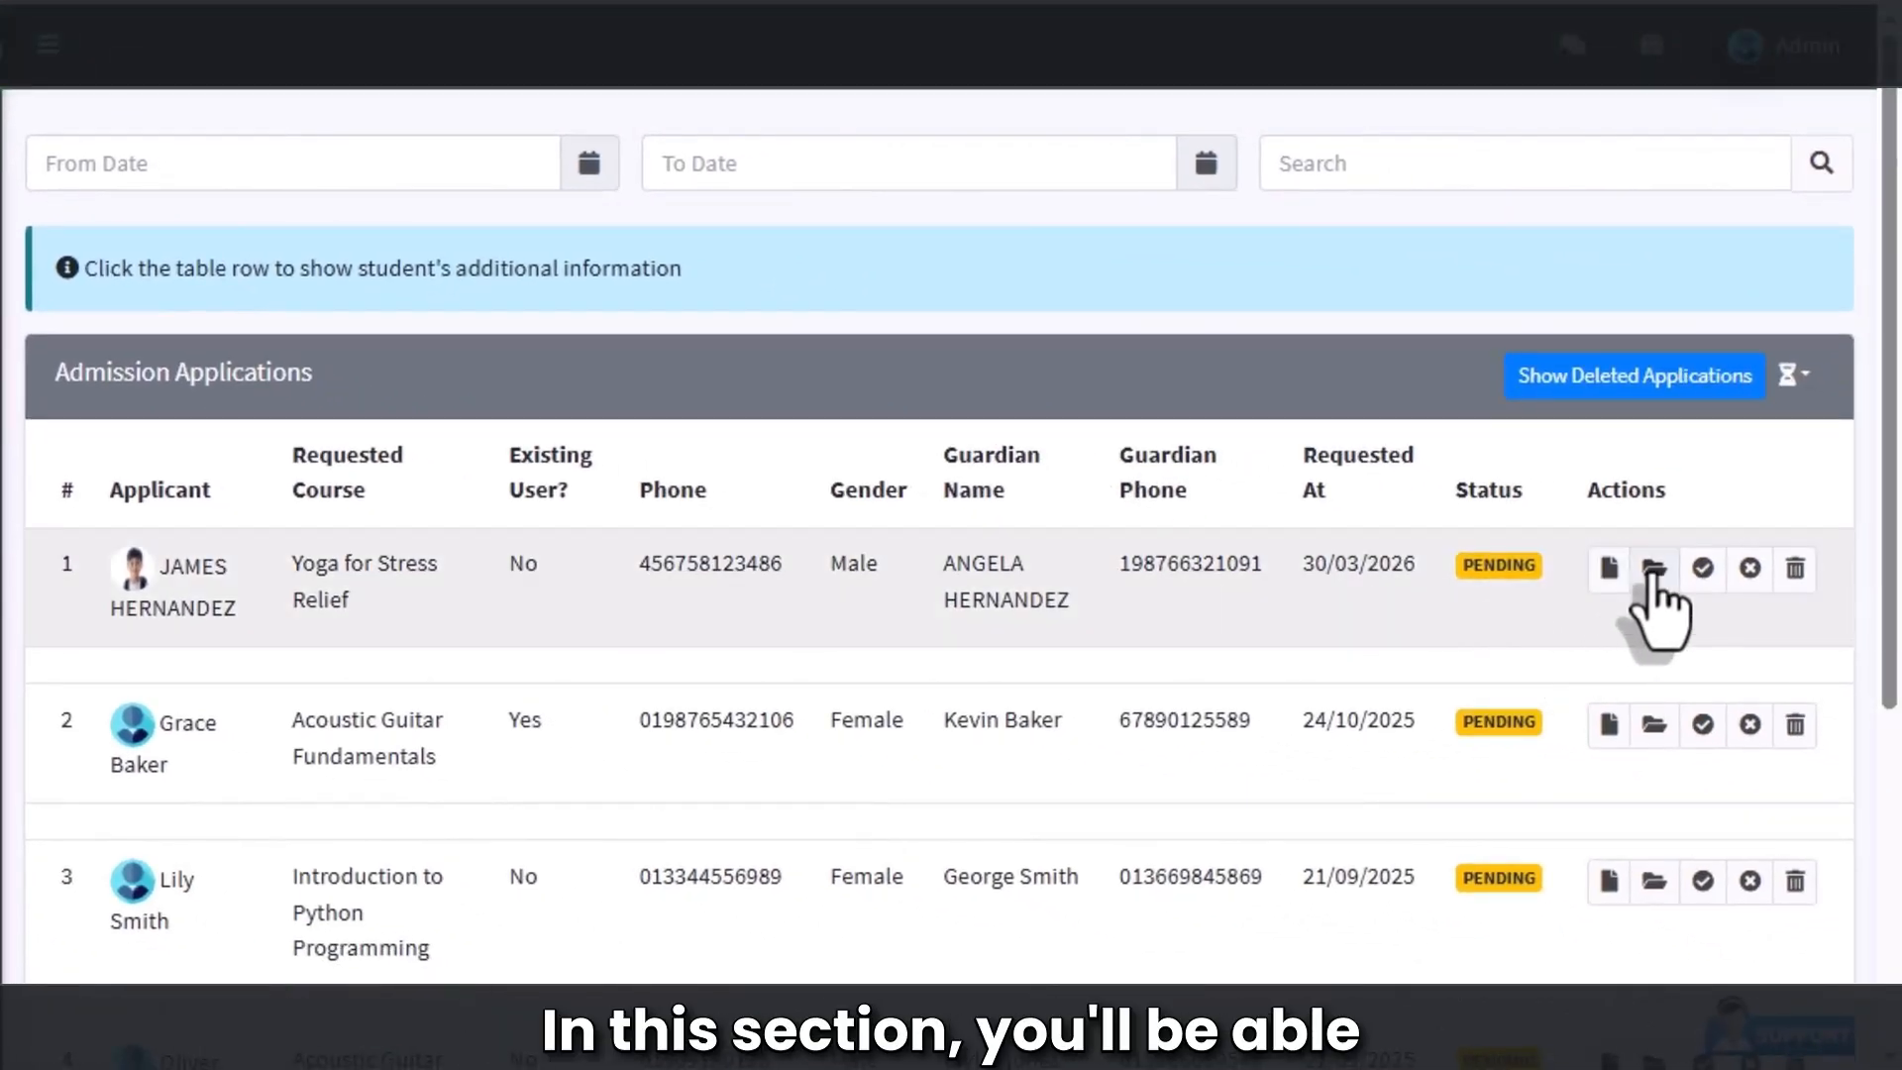
{"action": "left_click", "coordinate": [1653, 569]}
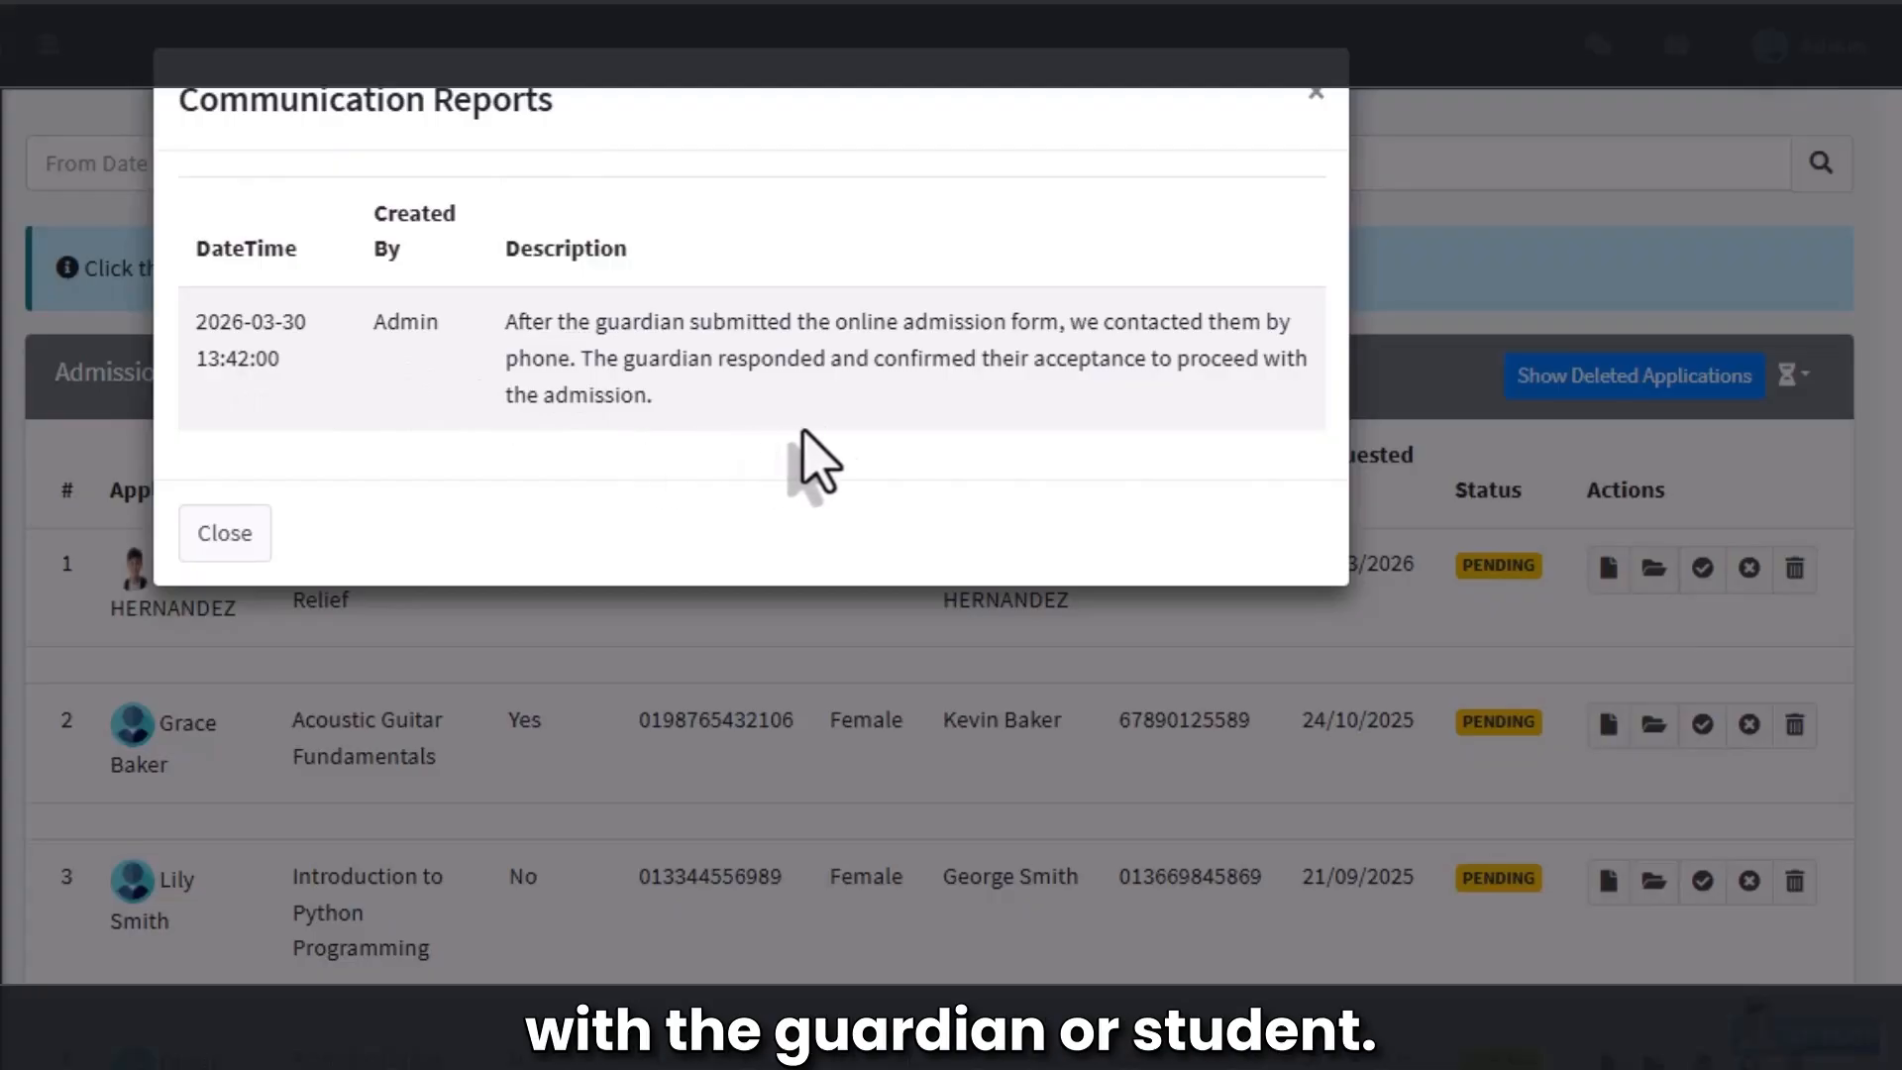
{"action": "left_click", "coordinate": [234, 540]}
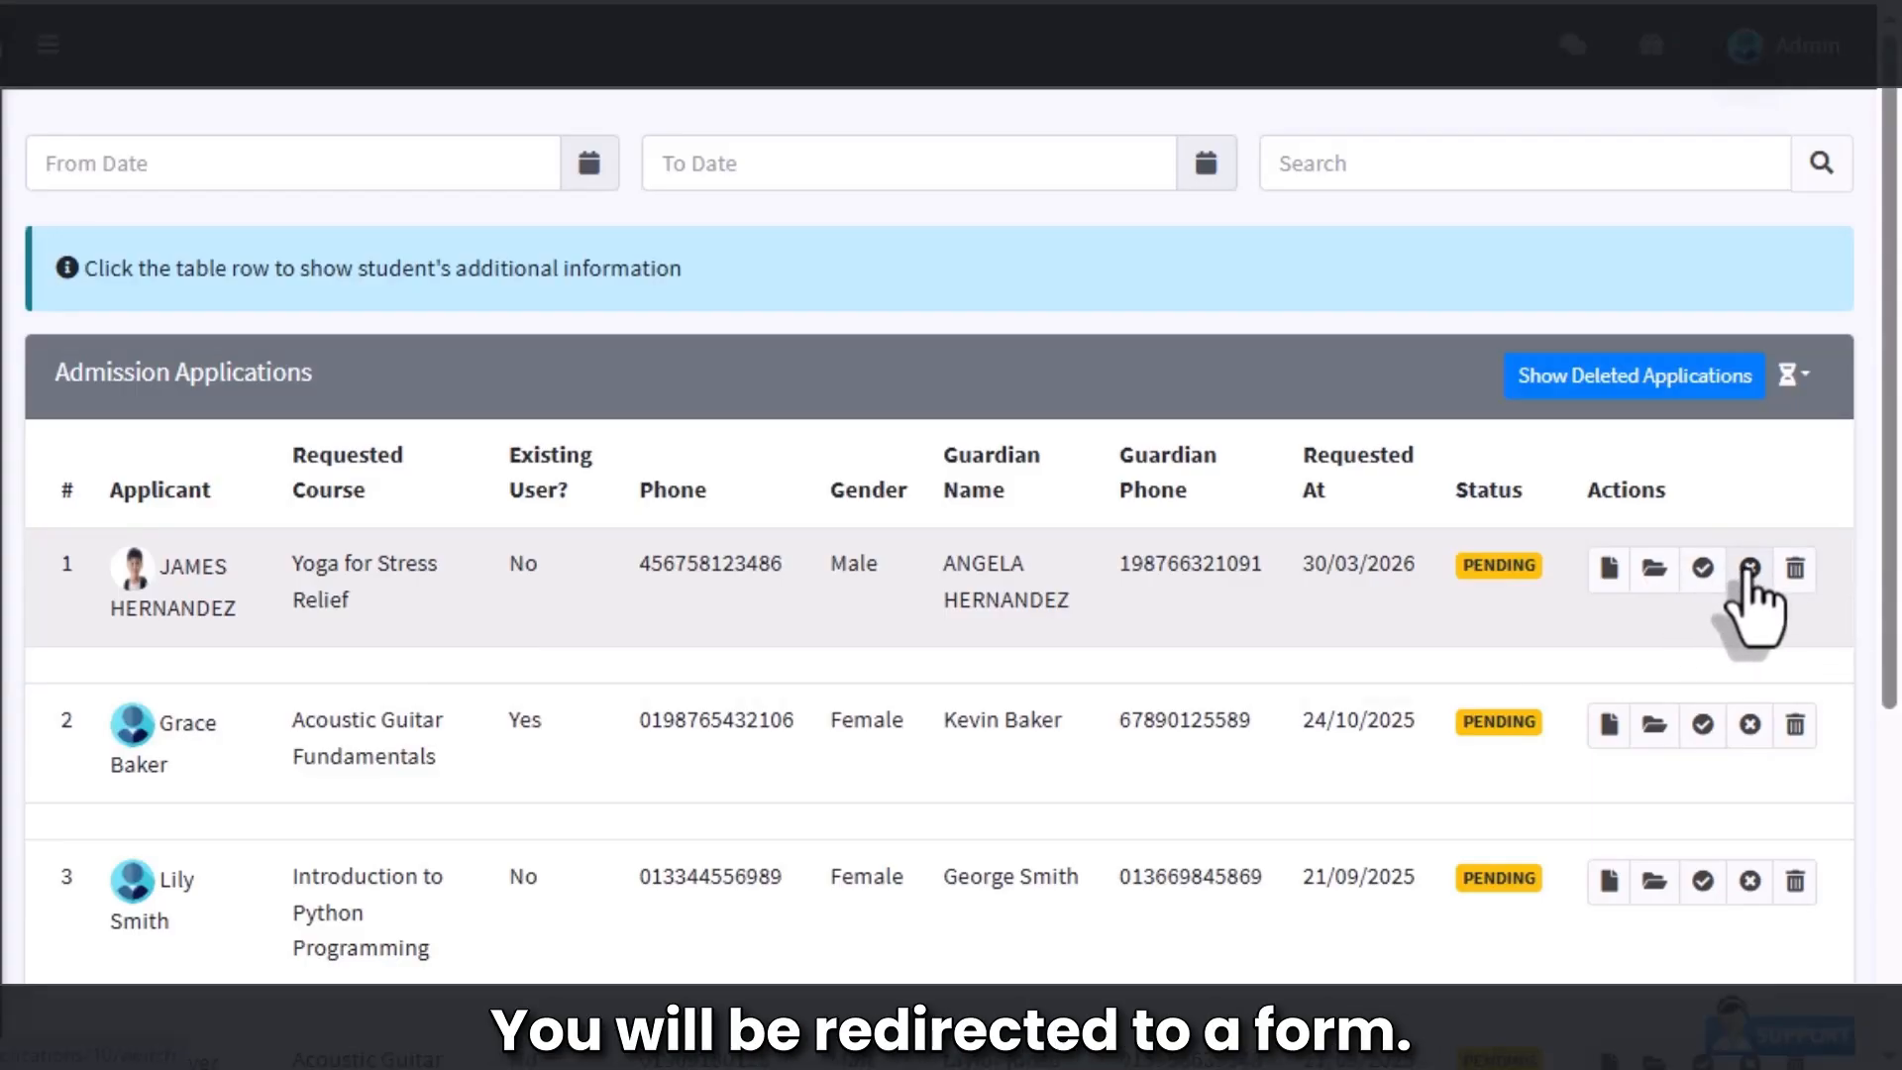
Step: Begin accepting the yoga application and set the student account password
{"action": "left_click", "coordinate": [1706, 572]}
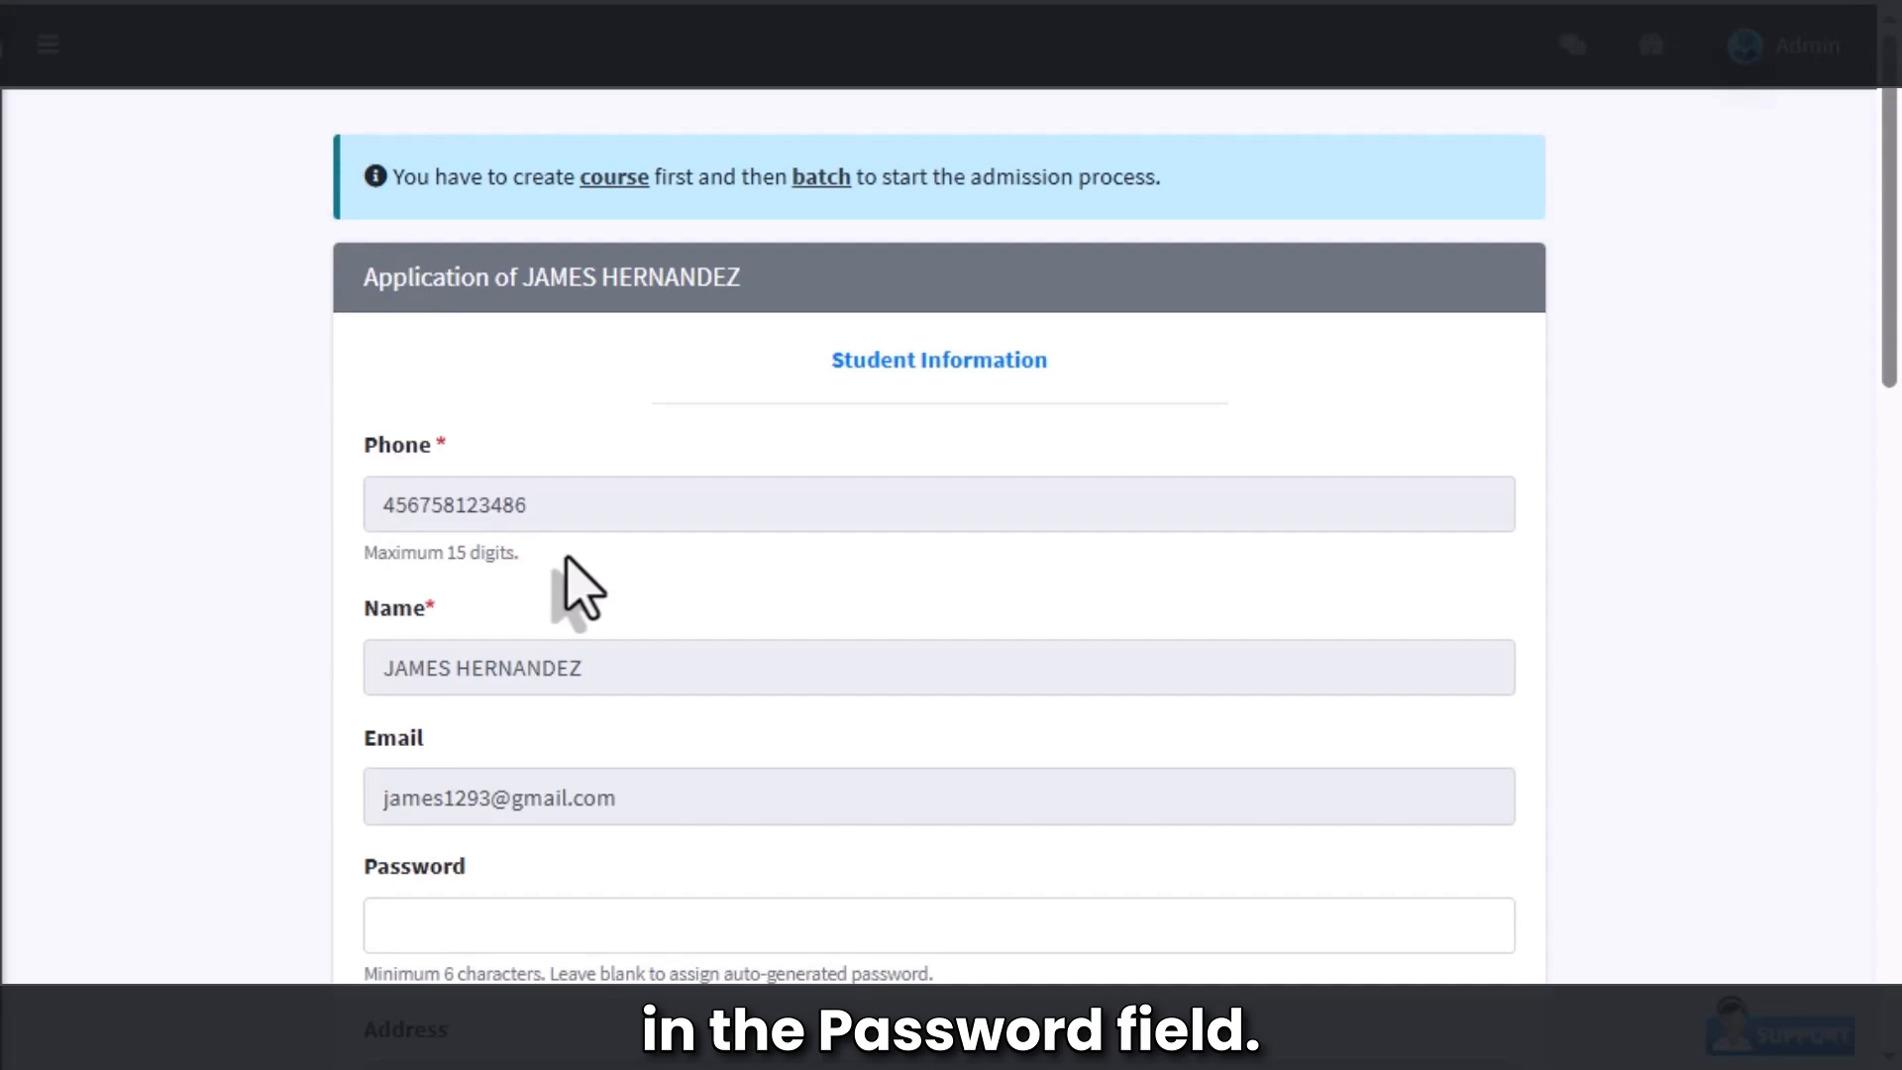
{"action": "scroll", "coordinate": [580, 589], "scroll_direction": "down", "scroll_amount": 5}
{"action": "left_click", "coordinate": [447, 428]}
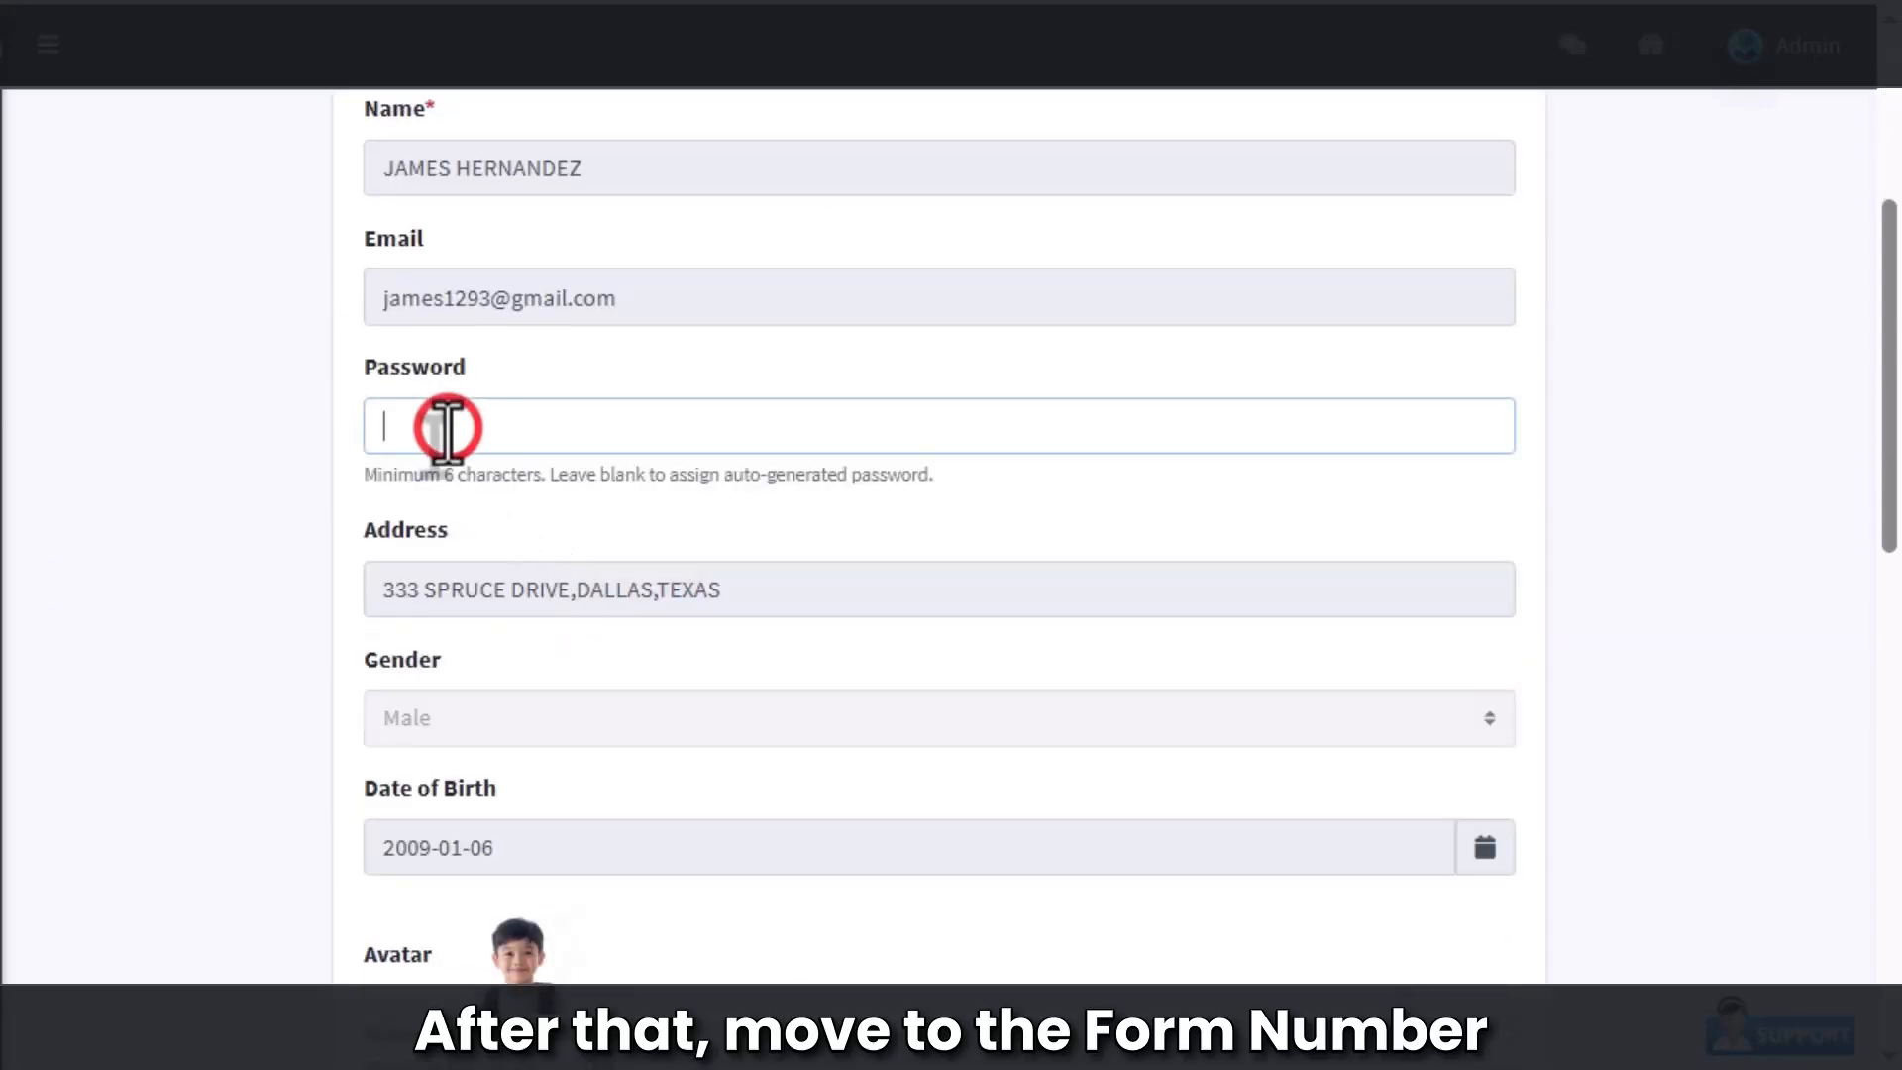
{"action": "type", "text": "••••••"}
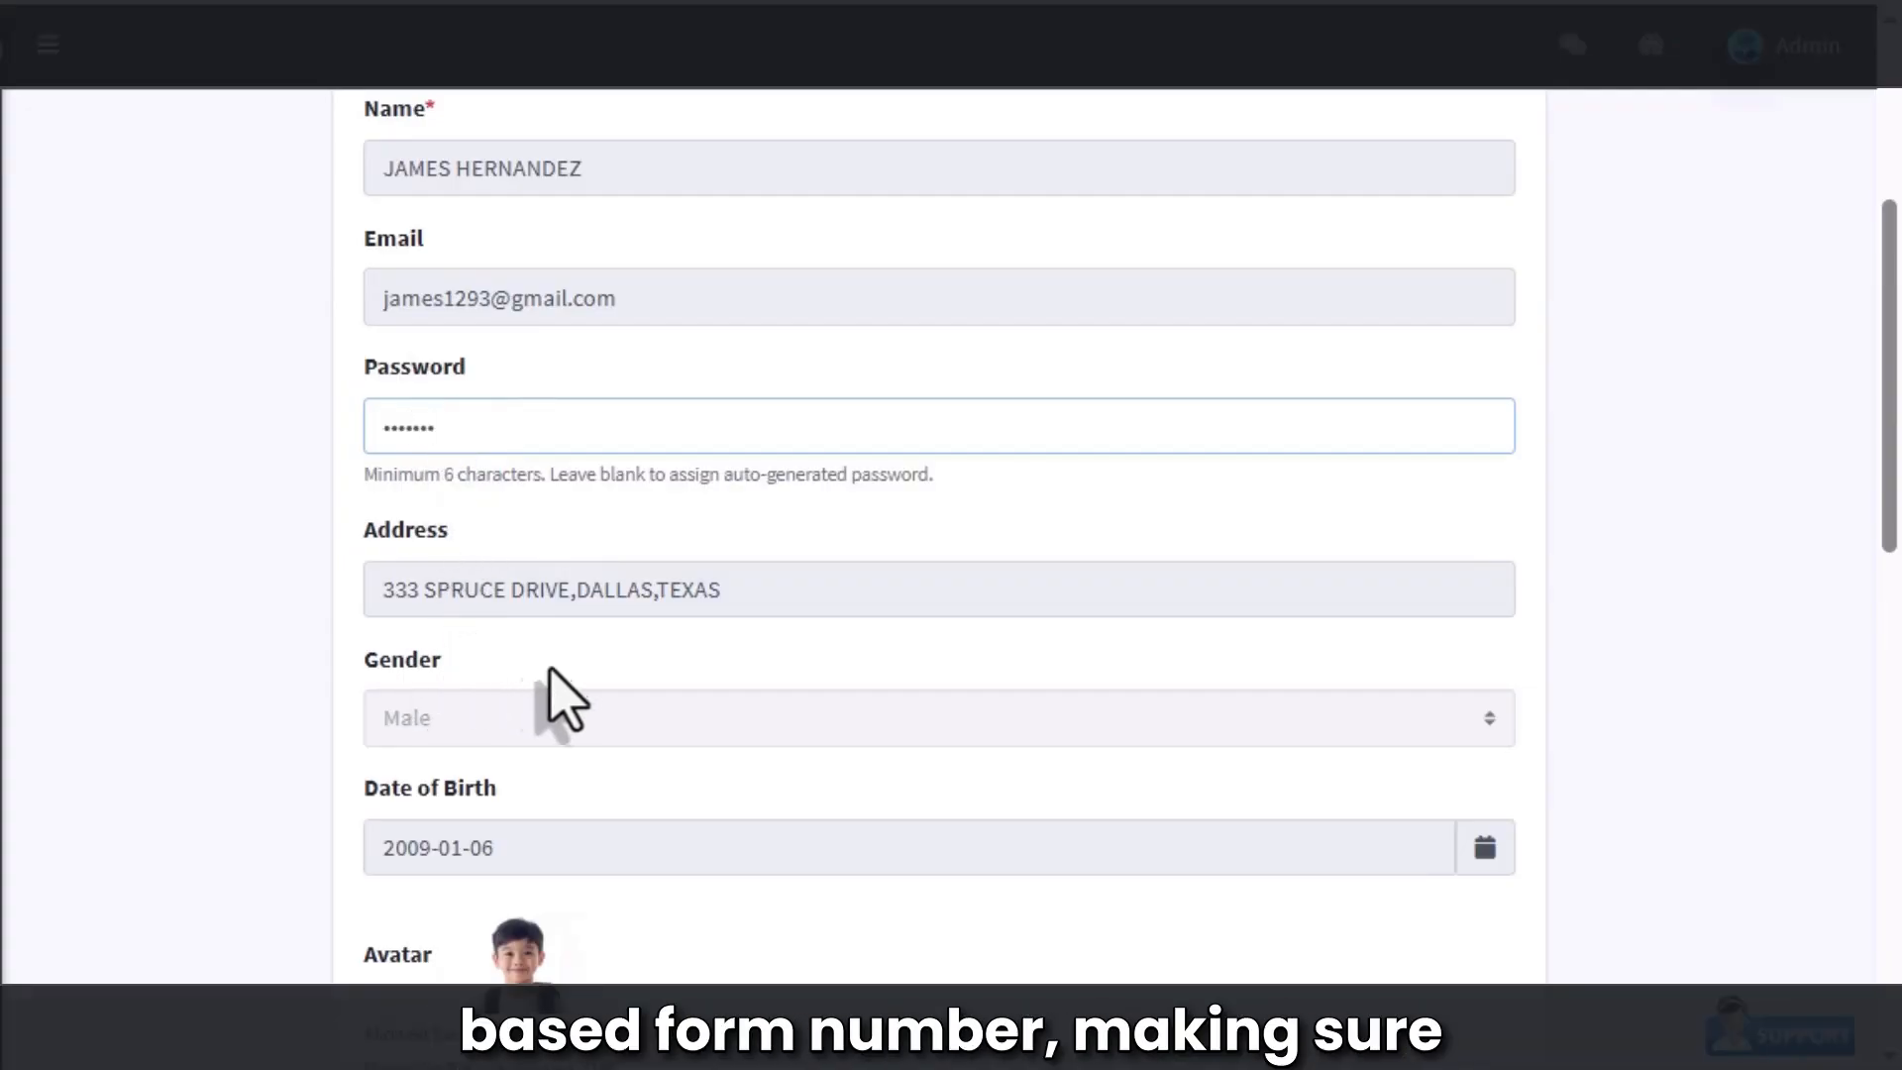
{"action": "scroll", "coordinate": [560, 699], "scroll_direction": "down", "scroll_amount": 8}
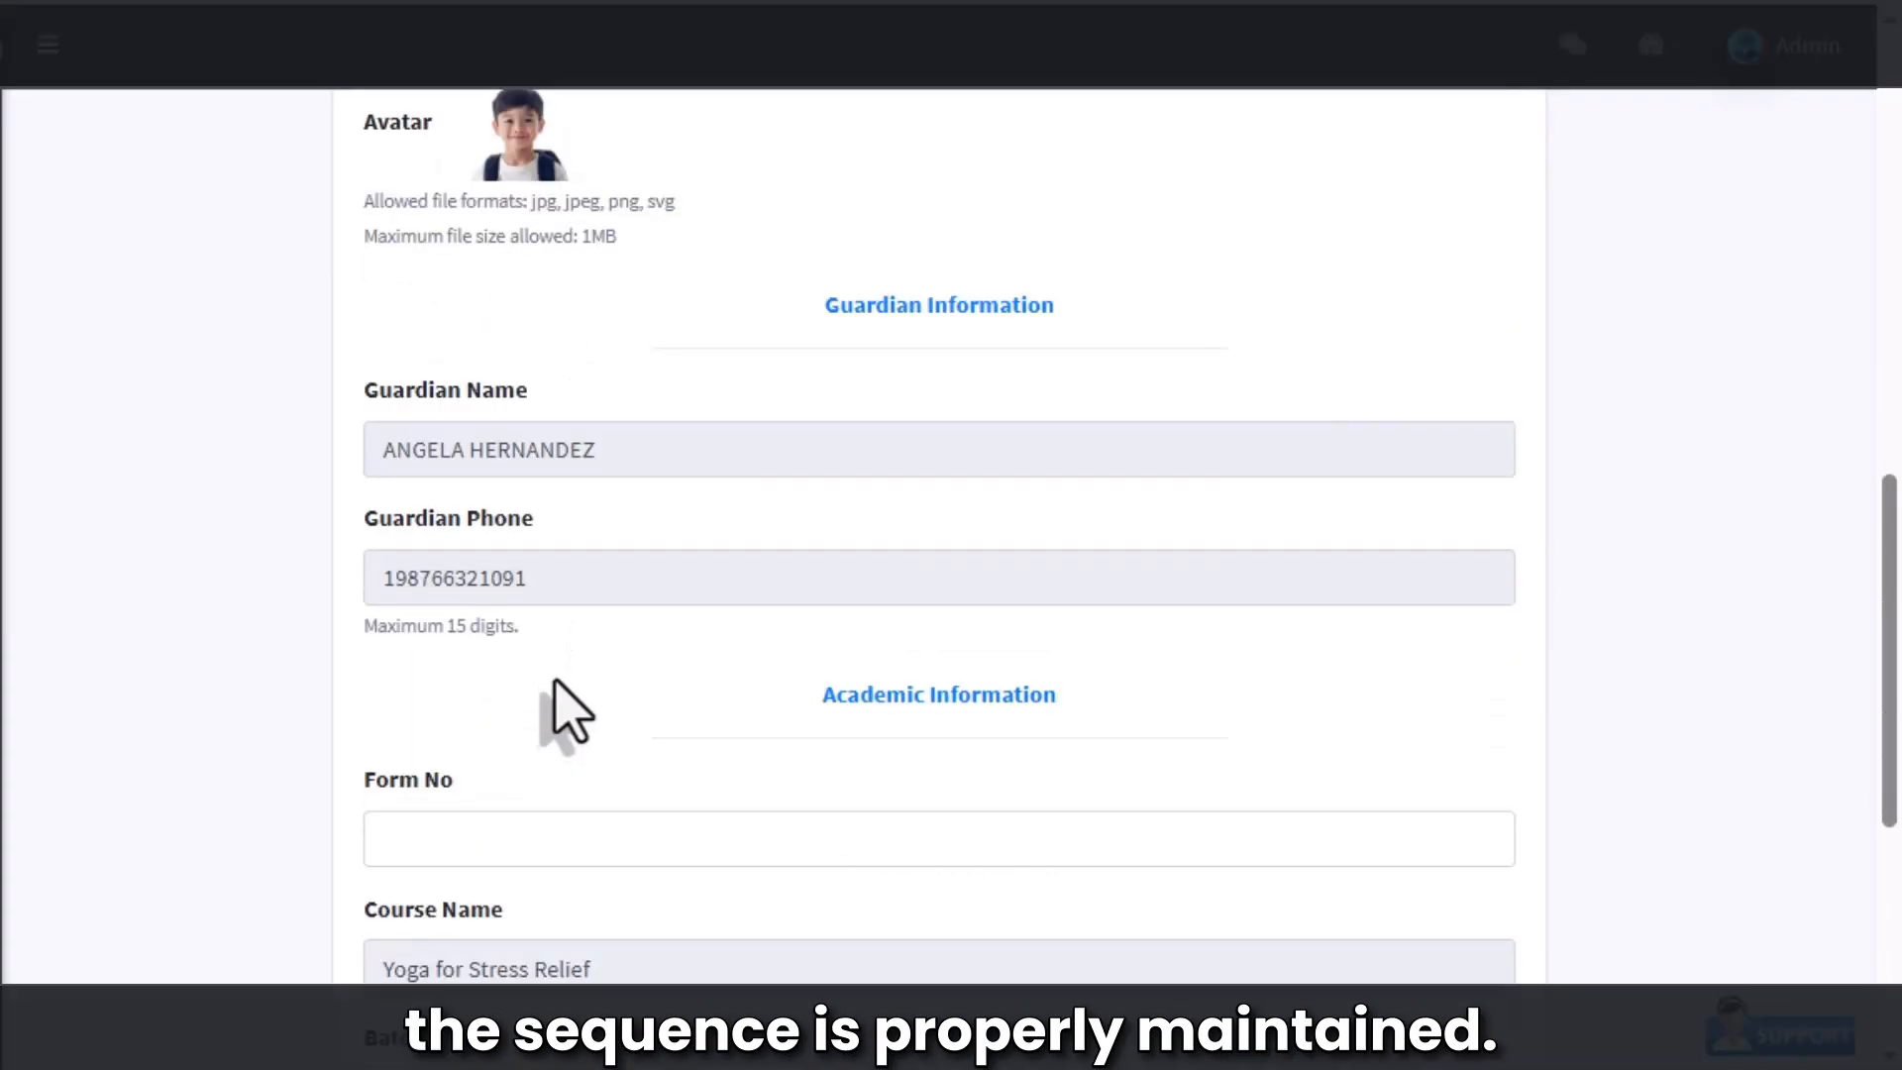
Step: Enter form number ADMISSION2134, assign the At 6:30am batch, and save the admission
{"action": "left_click", "coordinate": [533, 834]}
{"action": "type", "text": "AD"}
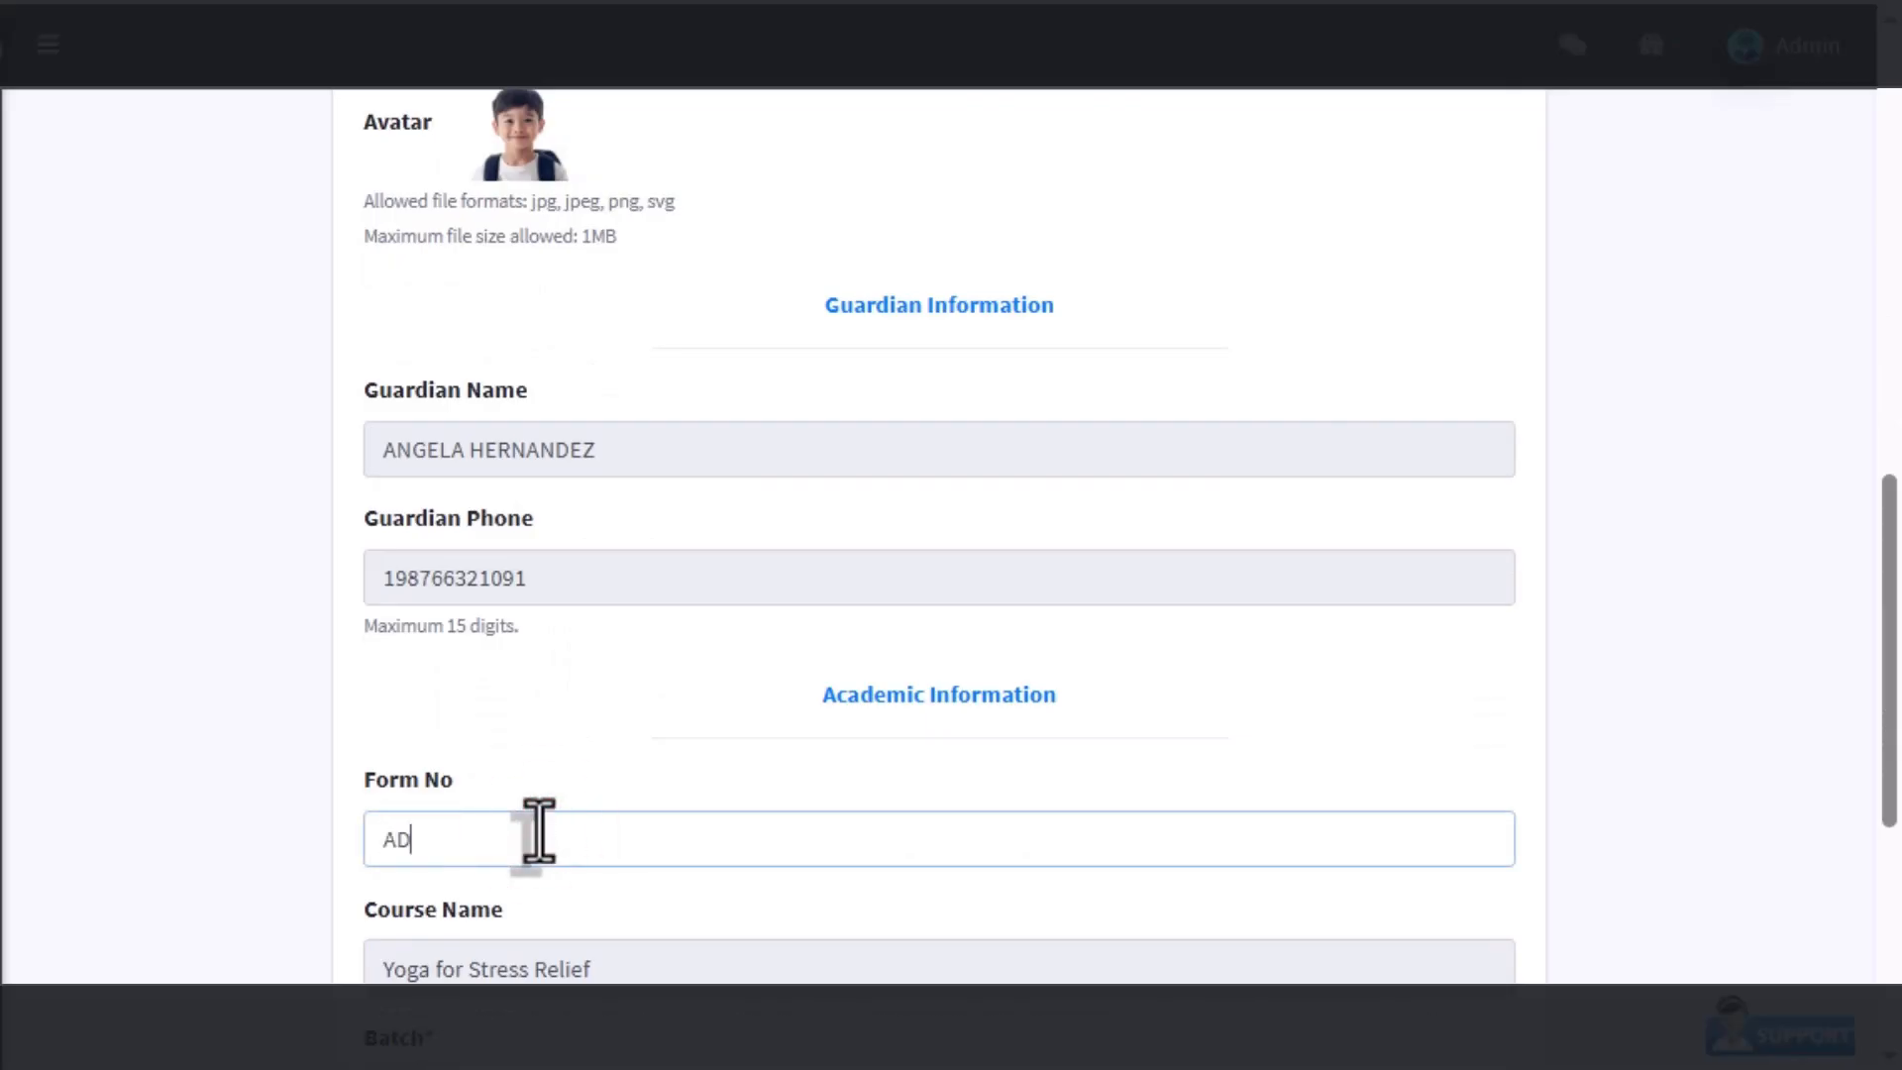
{"action": "type", "text": "MISSION2"}
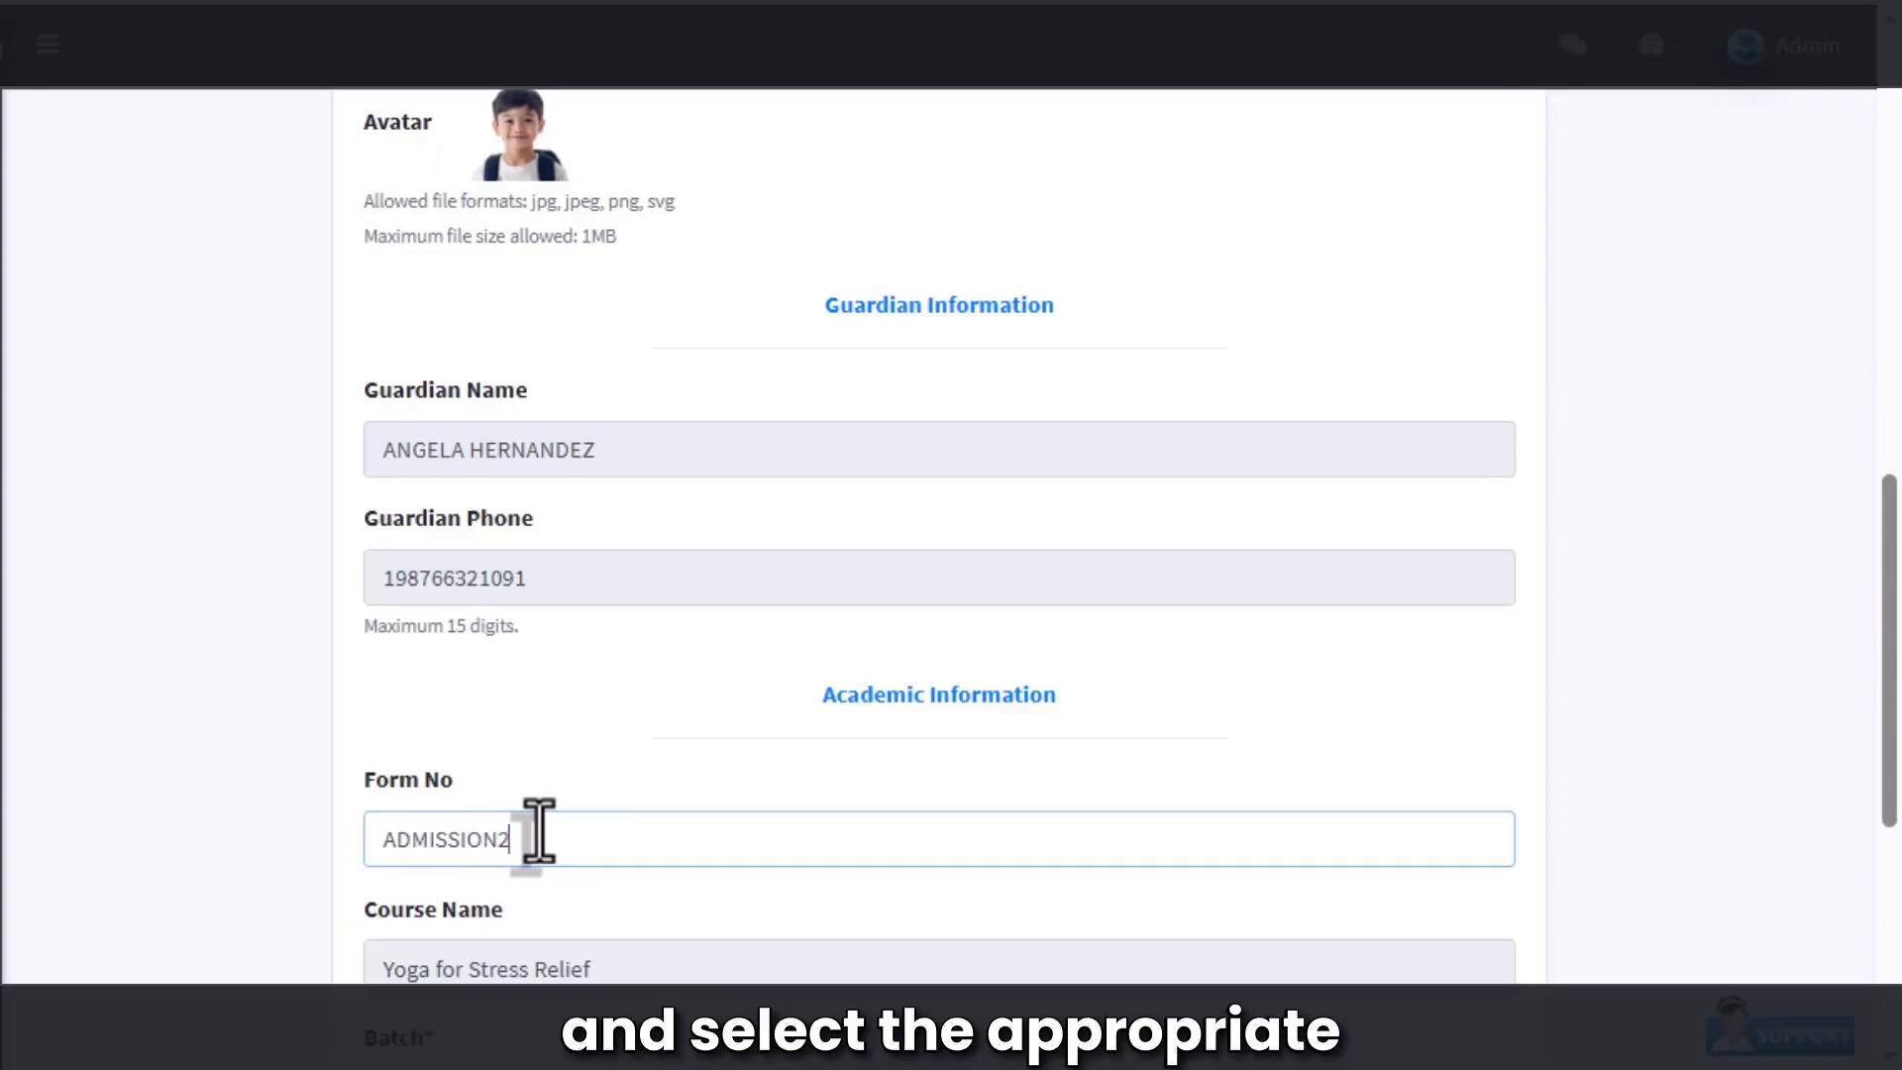
{"action": "type", "text": "134"}
{"action": "scroll", "coordinate": [544, 935], "scroll_direction": "down", "scroll_amount": 3}
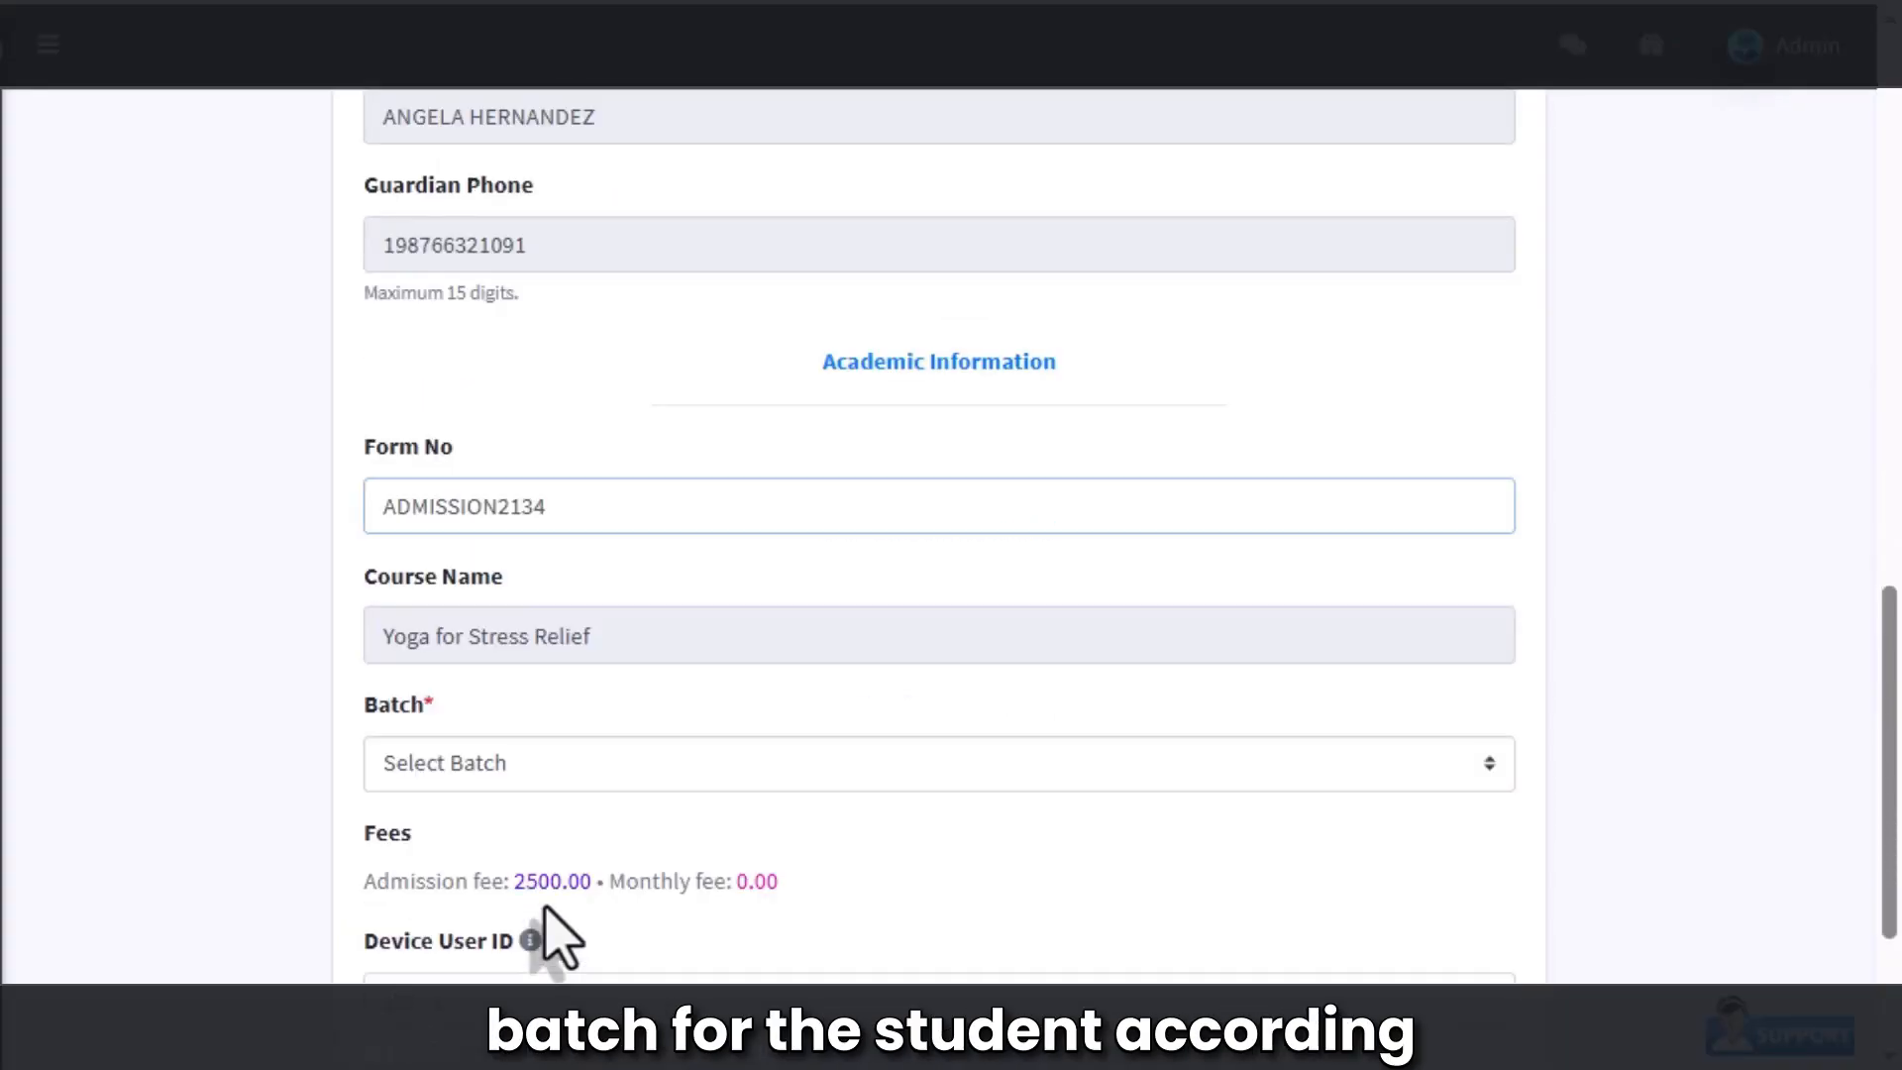
{"action": "left_click", "coordinate": [421, 778]}
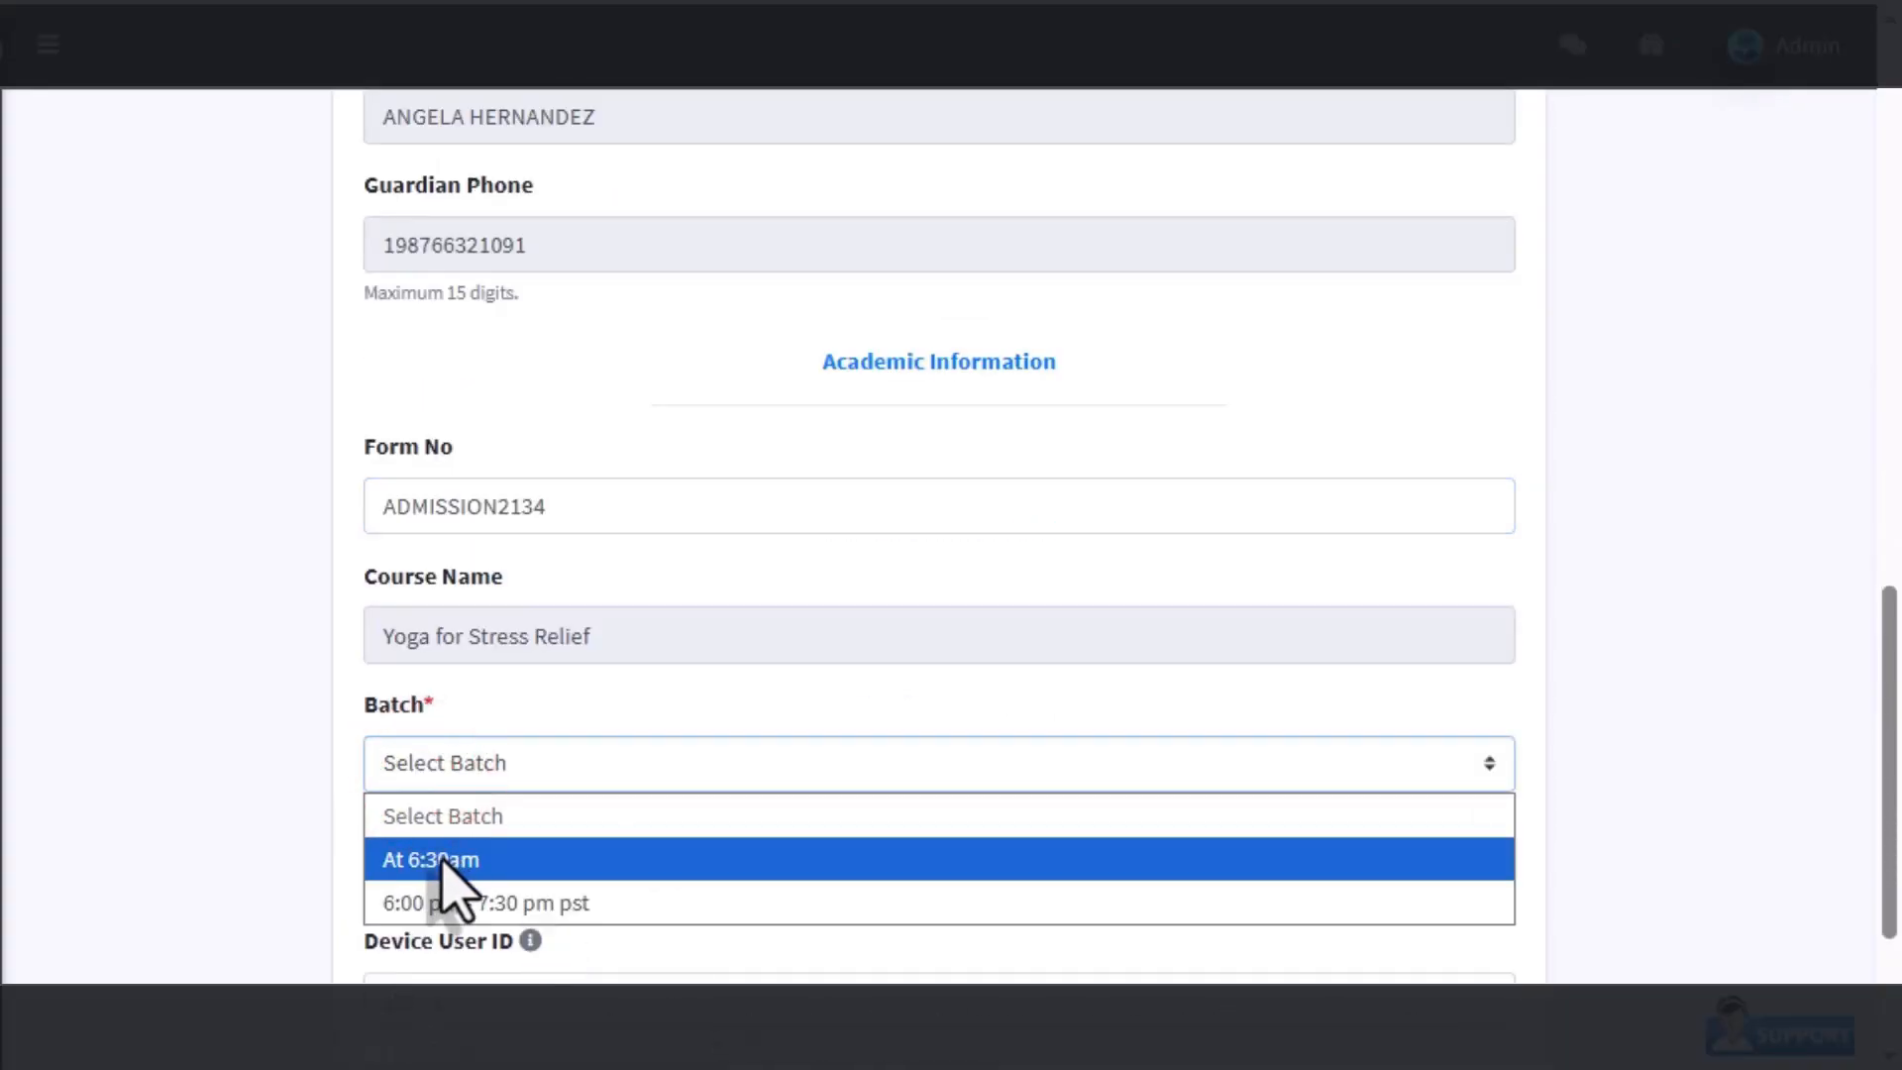
{"action": "left_click", "coordinate": [440, 859]}
{"action": "scroll", "coordinate": [442, 861], "scroll_direction": "down", "scroll_amount": 3}
{"action": "left_click", "coordinate": [409, 904]}
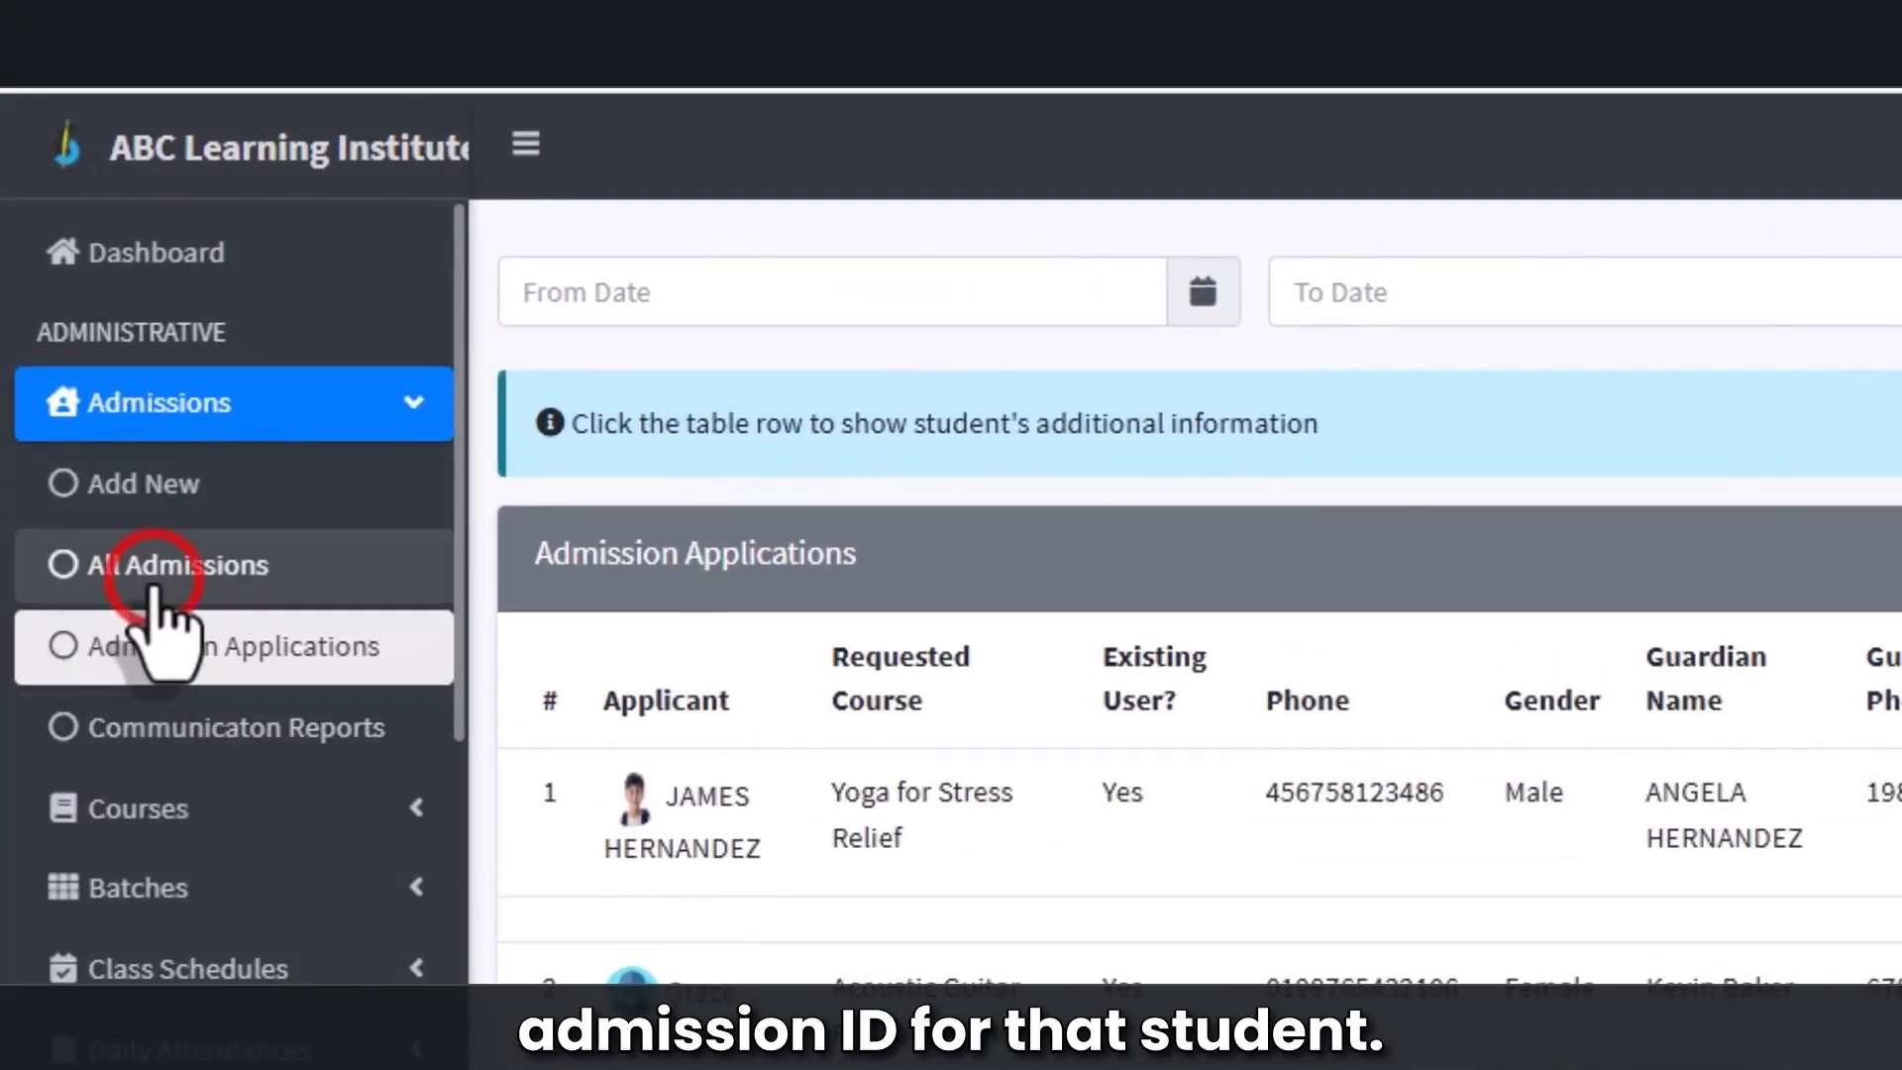
Step: Open All Admissions to see the yoga student in the At 6:30am batch
{"action": "left_click", "coordinate": [153, 579]}
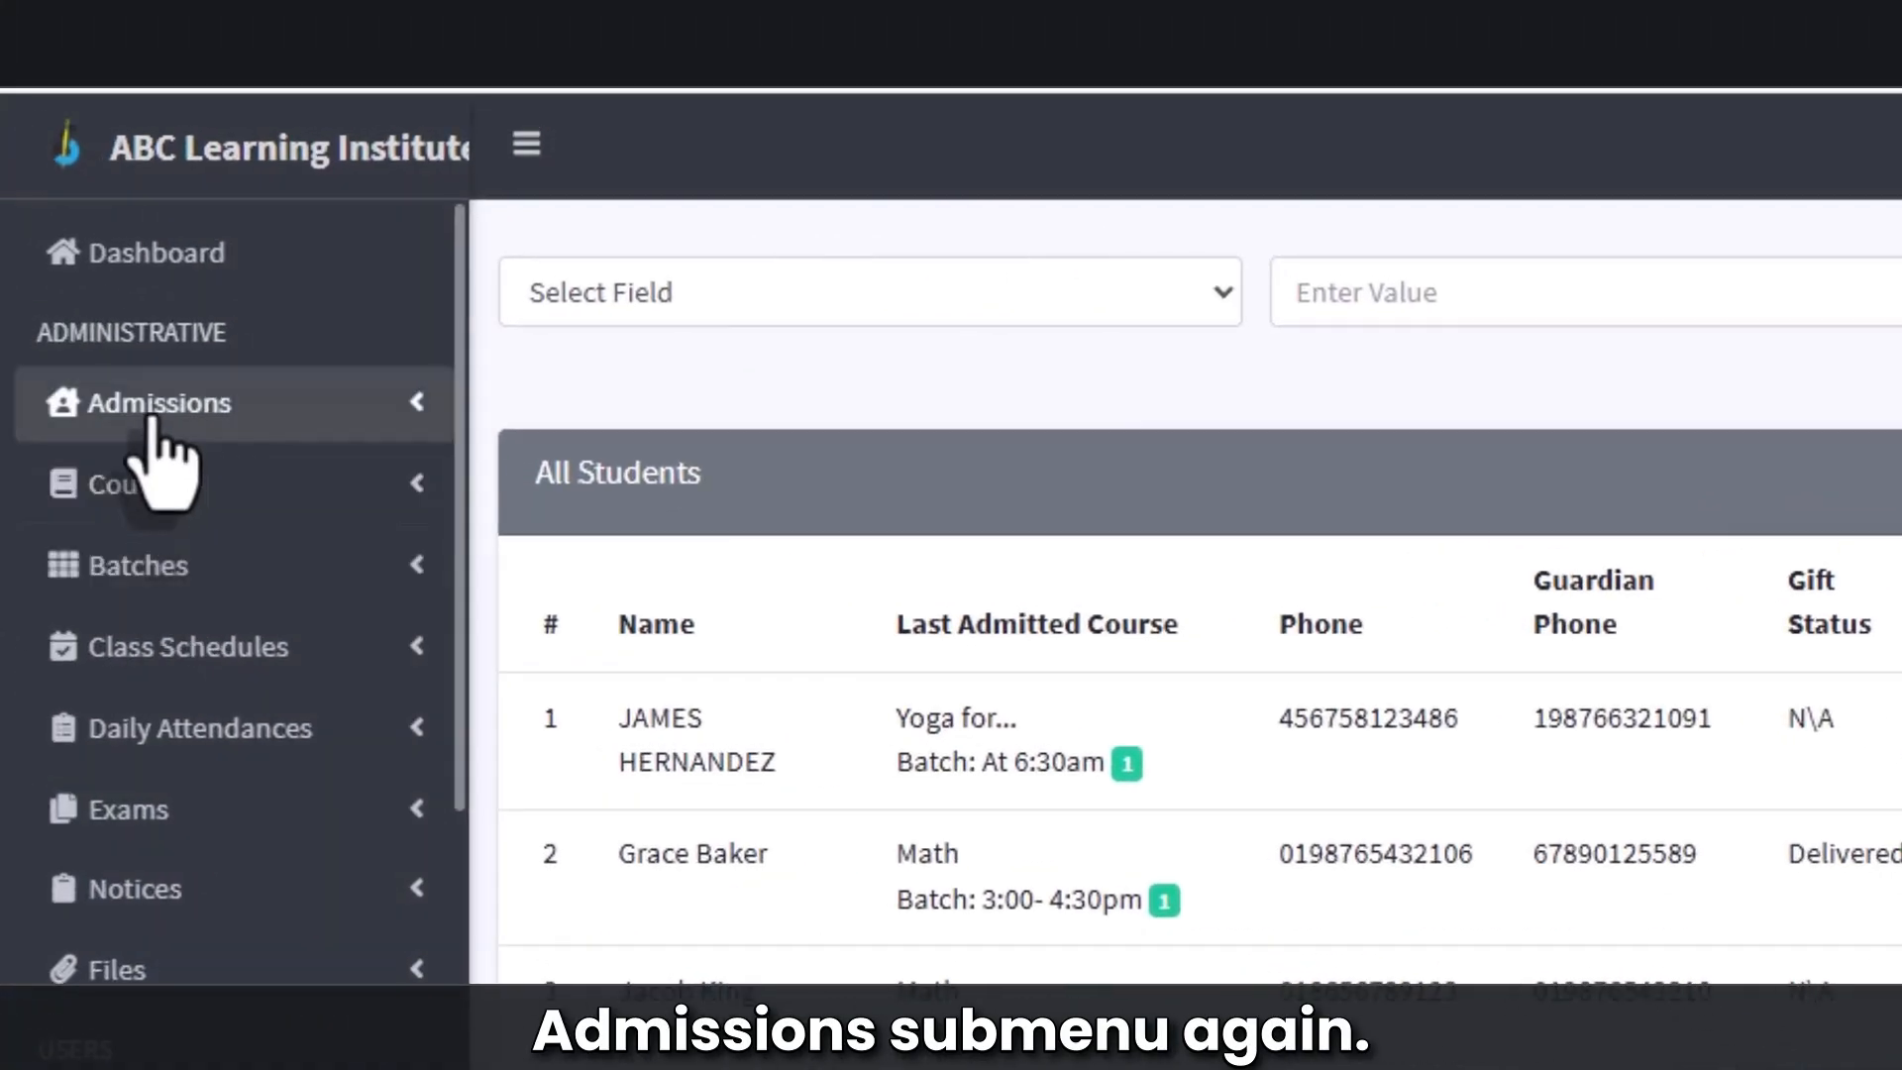
Step: Reject the Acoustic Guitar Fundamentals application from 24/10/2025 in Admission Applications
{"action": "left_click", "coordinate": [151, 414]}
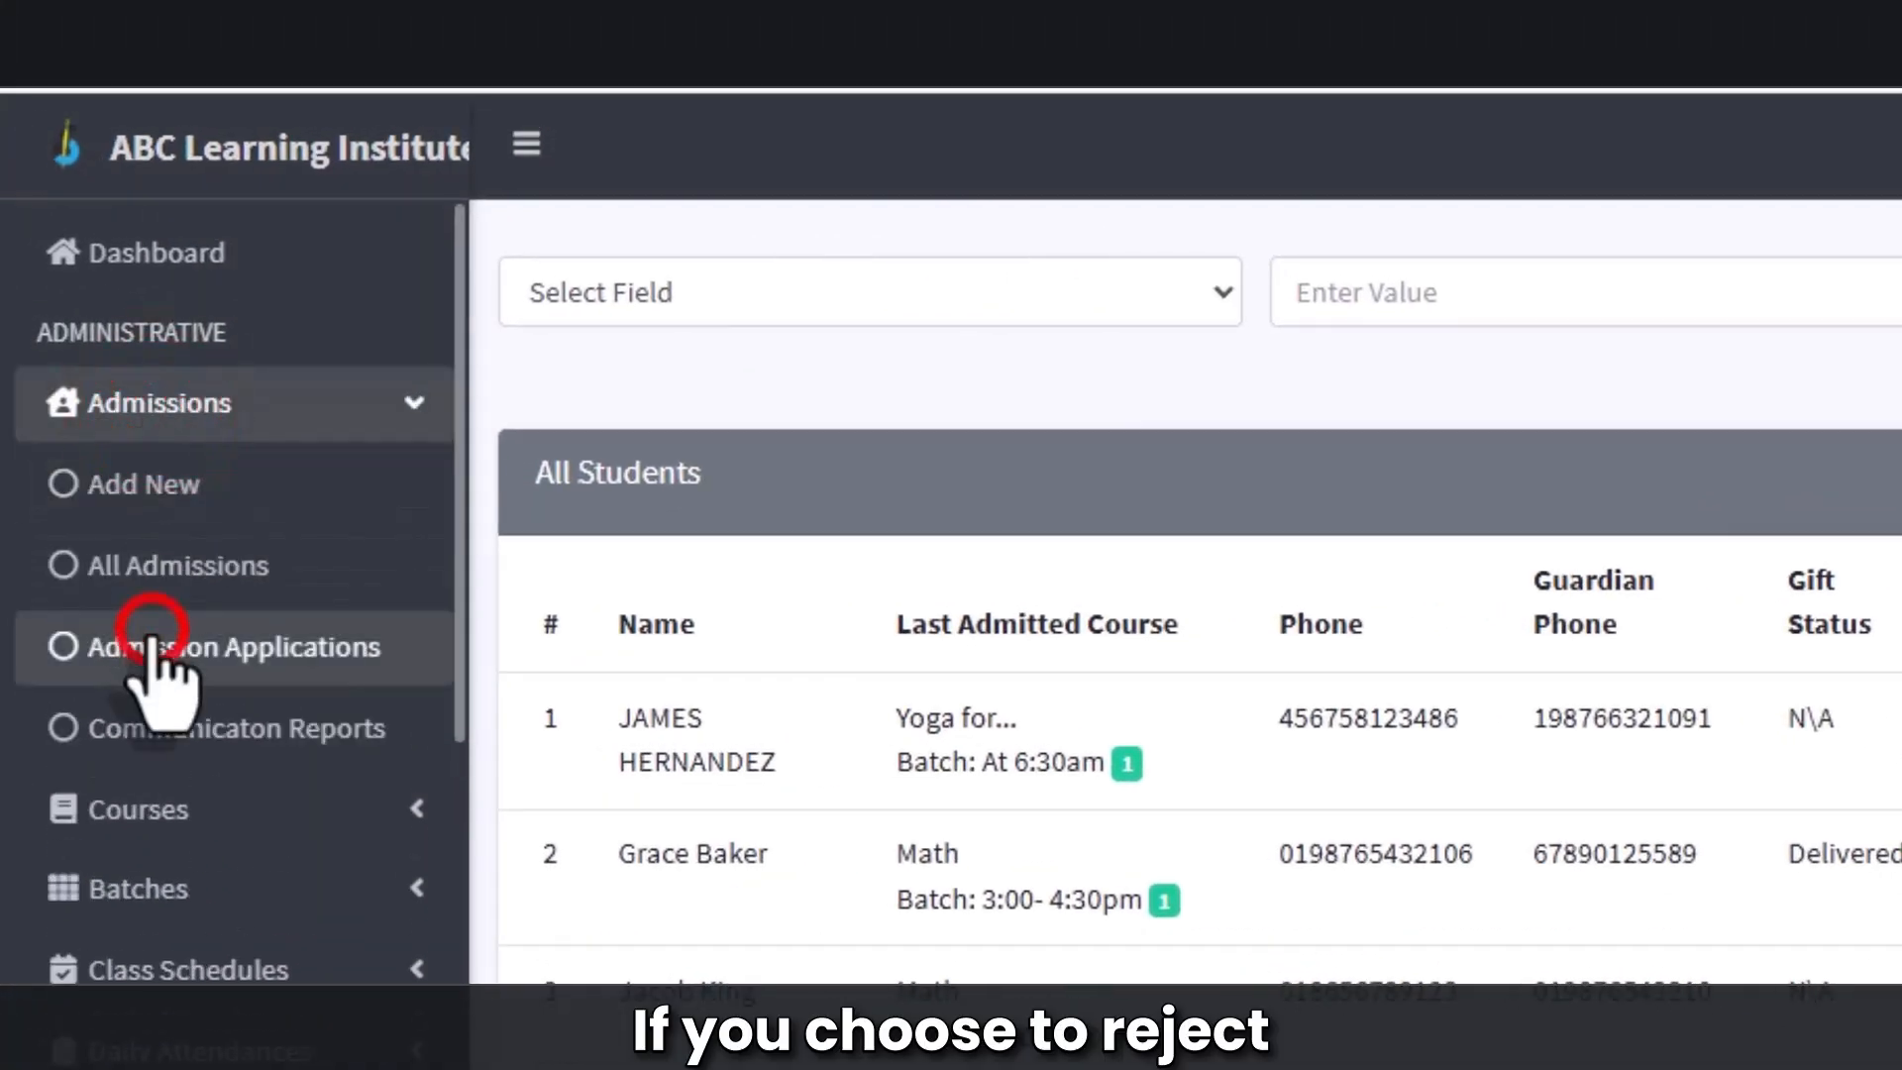
{"action": "left_click", "coordinate": [150, 644]}
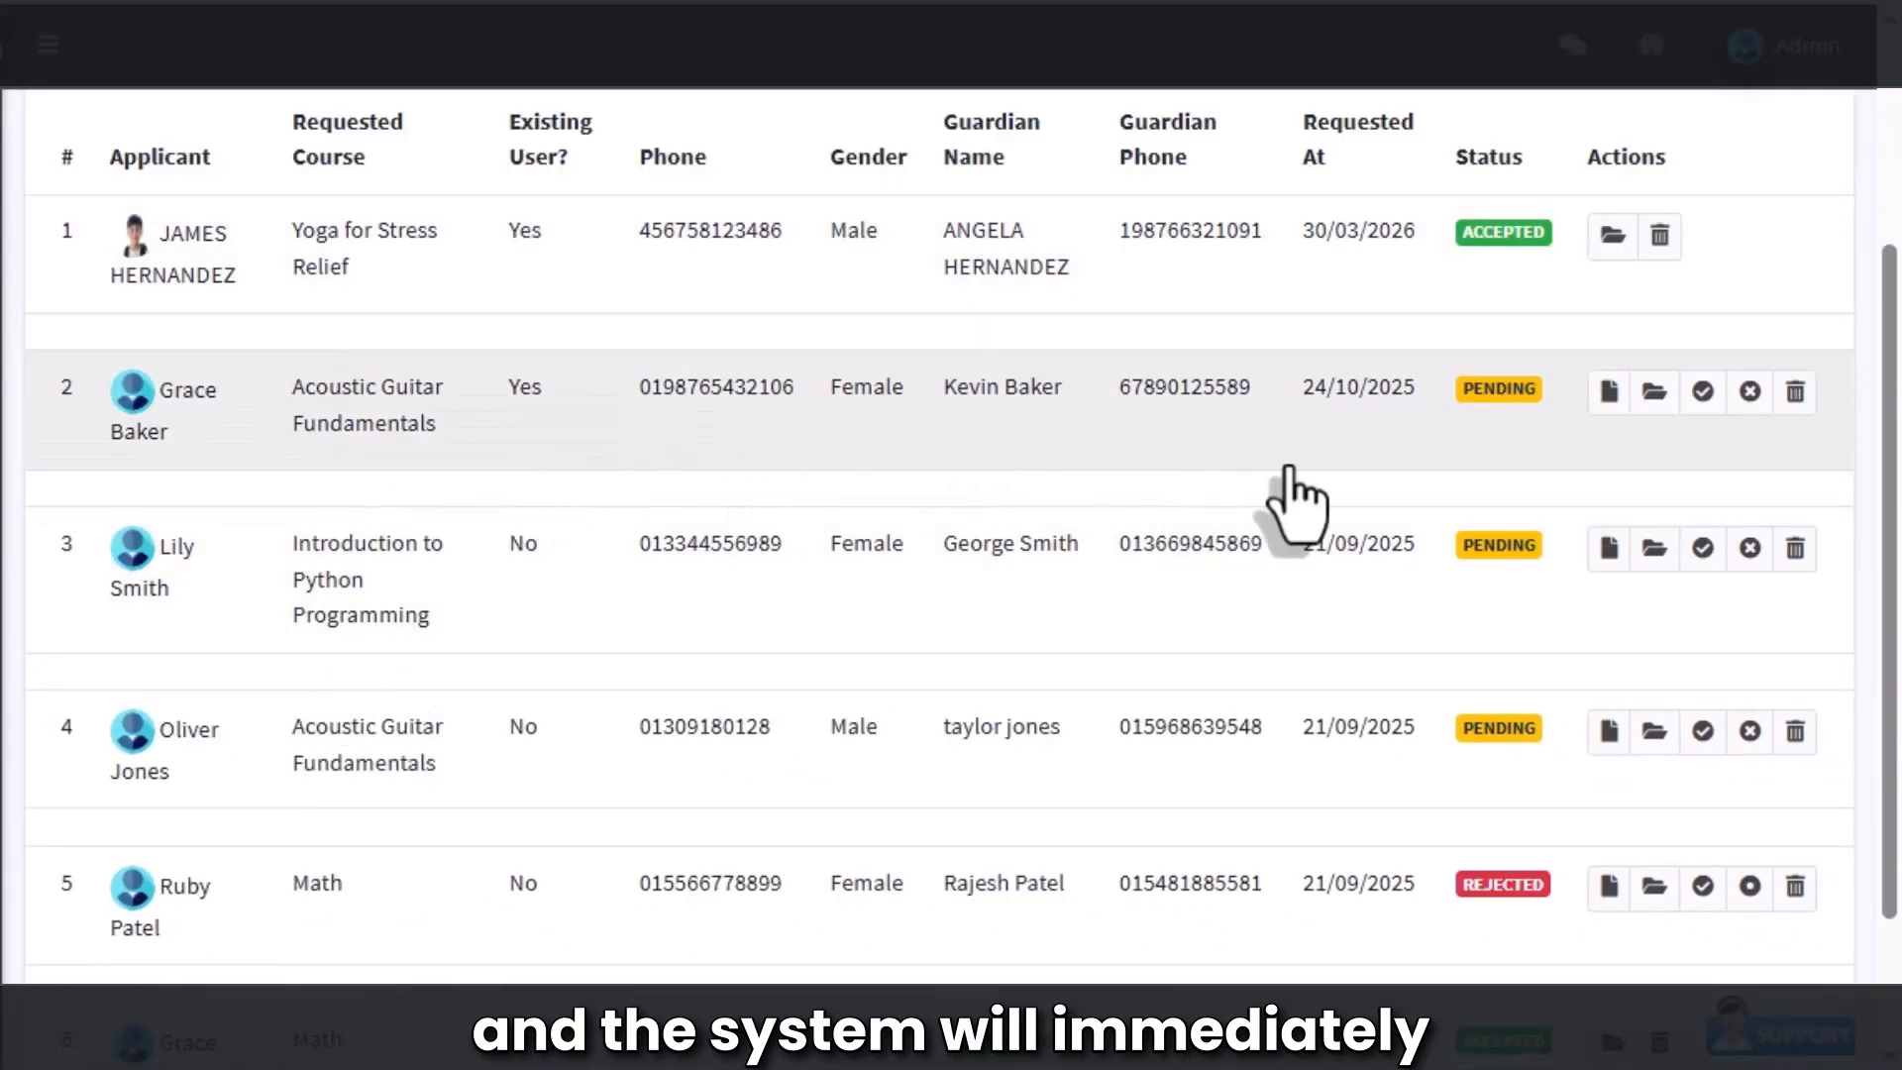
{"action": "left_click", "coordinate": [1766, 417]}
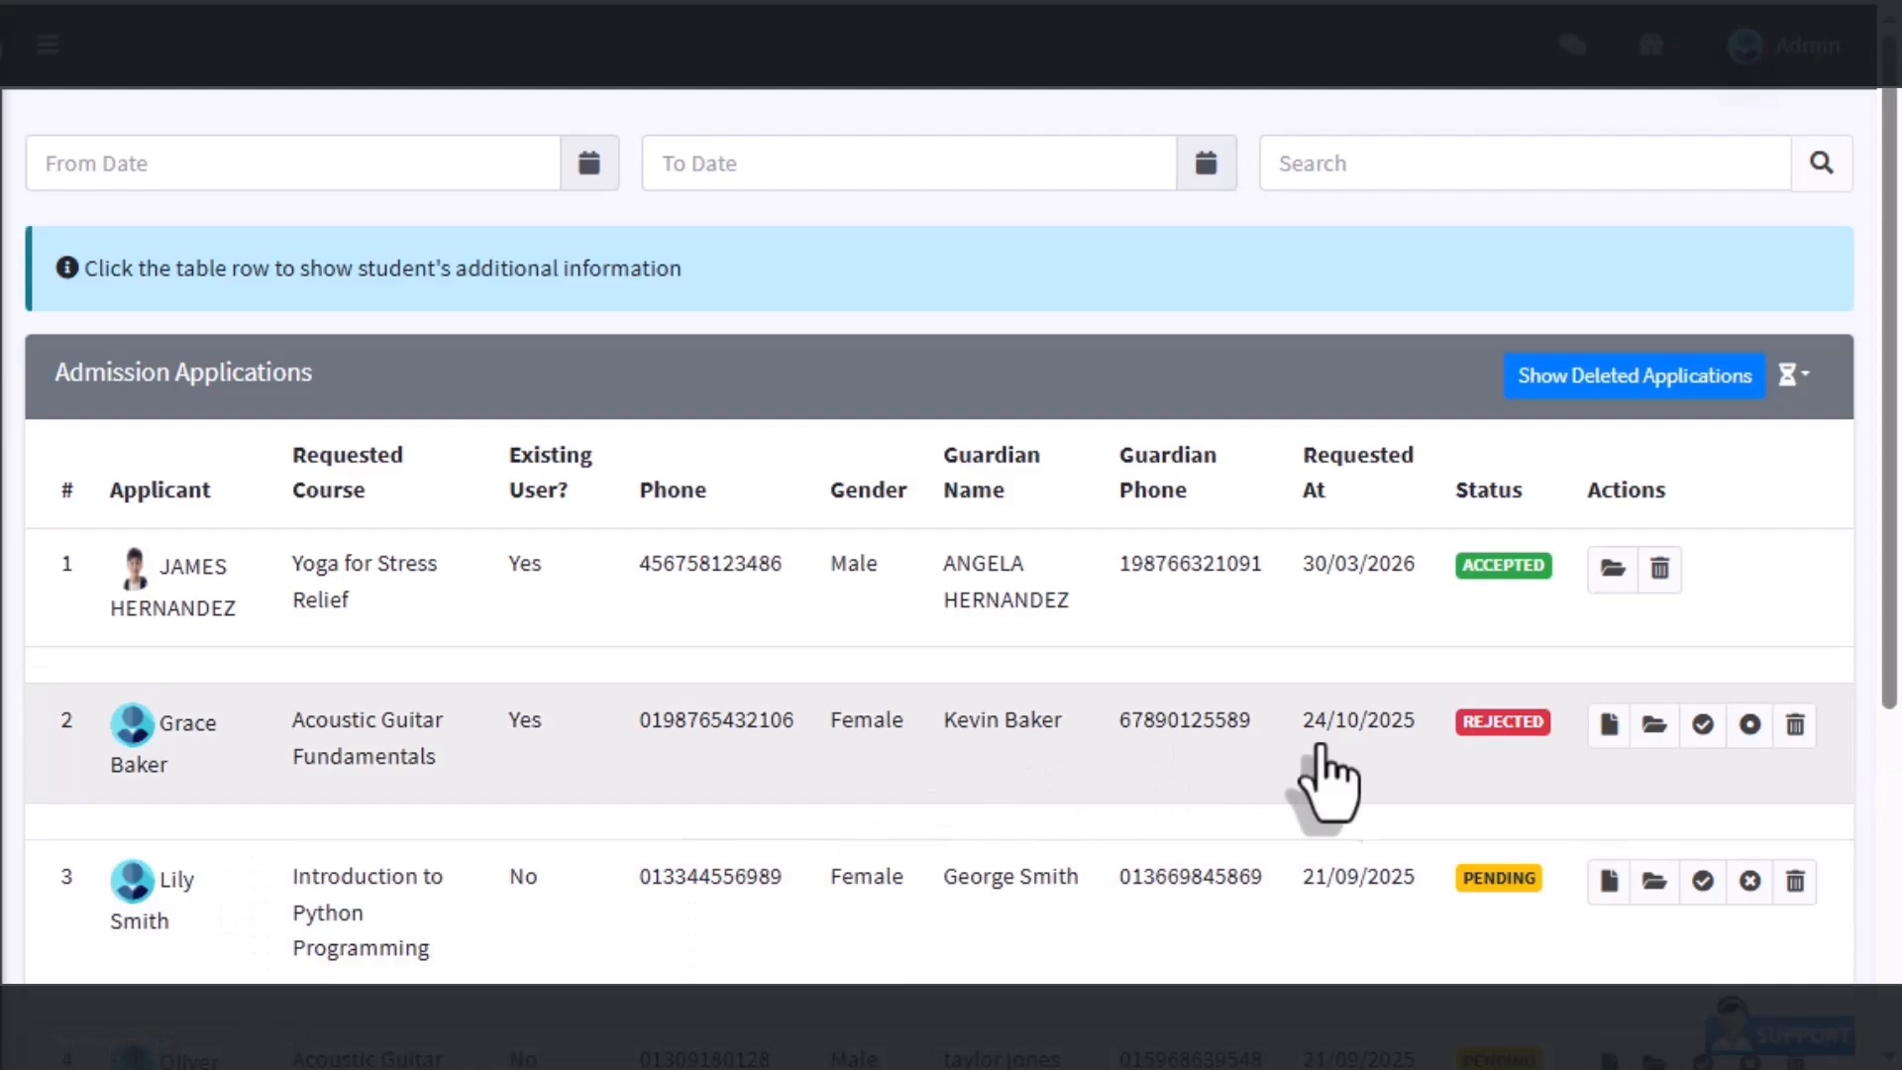
Step: Delete the rejected Acoustic Guitar Fundamentals application in row 2, then list the deleted applications
{"action": "left_click", "coordinate": [1799, 731]}
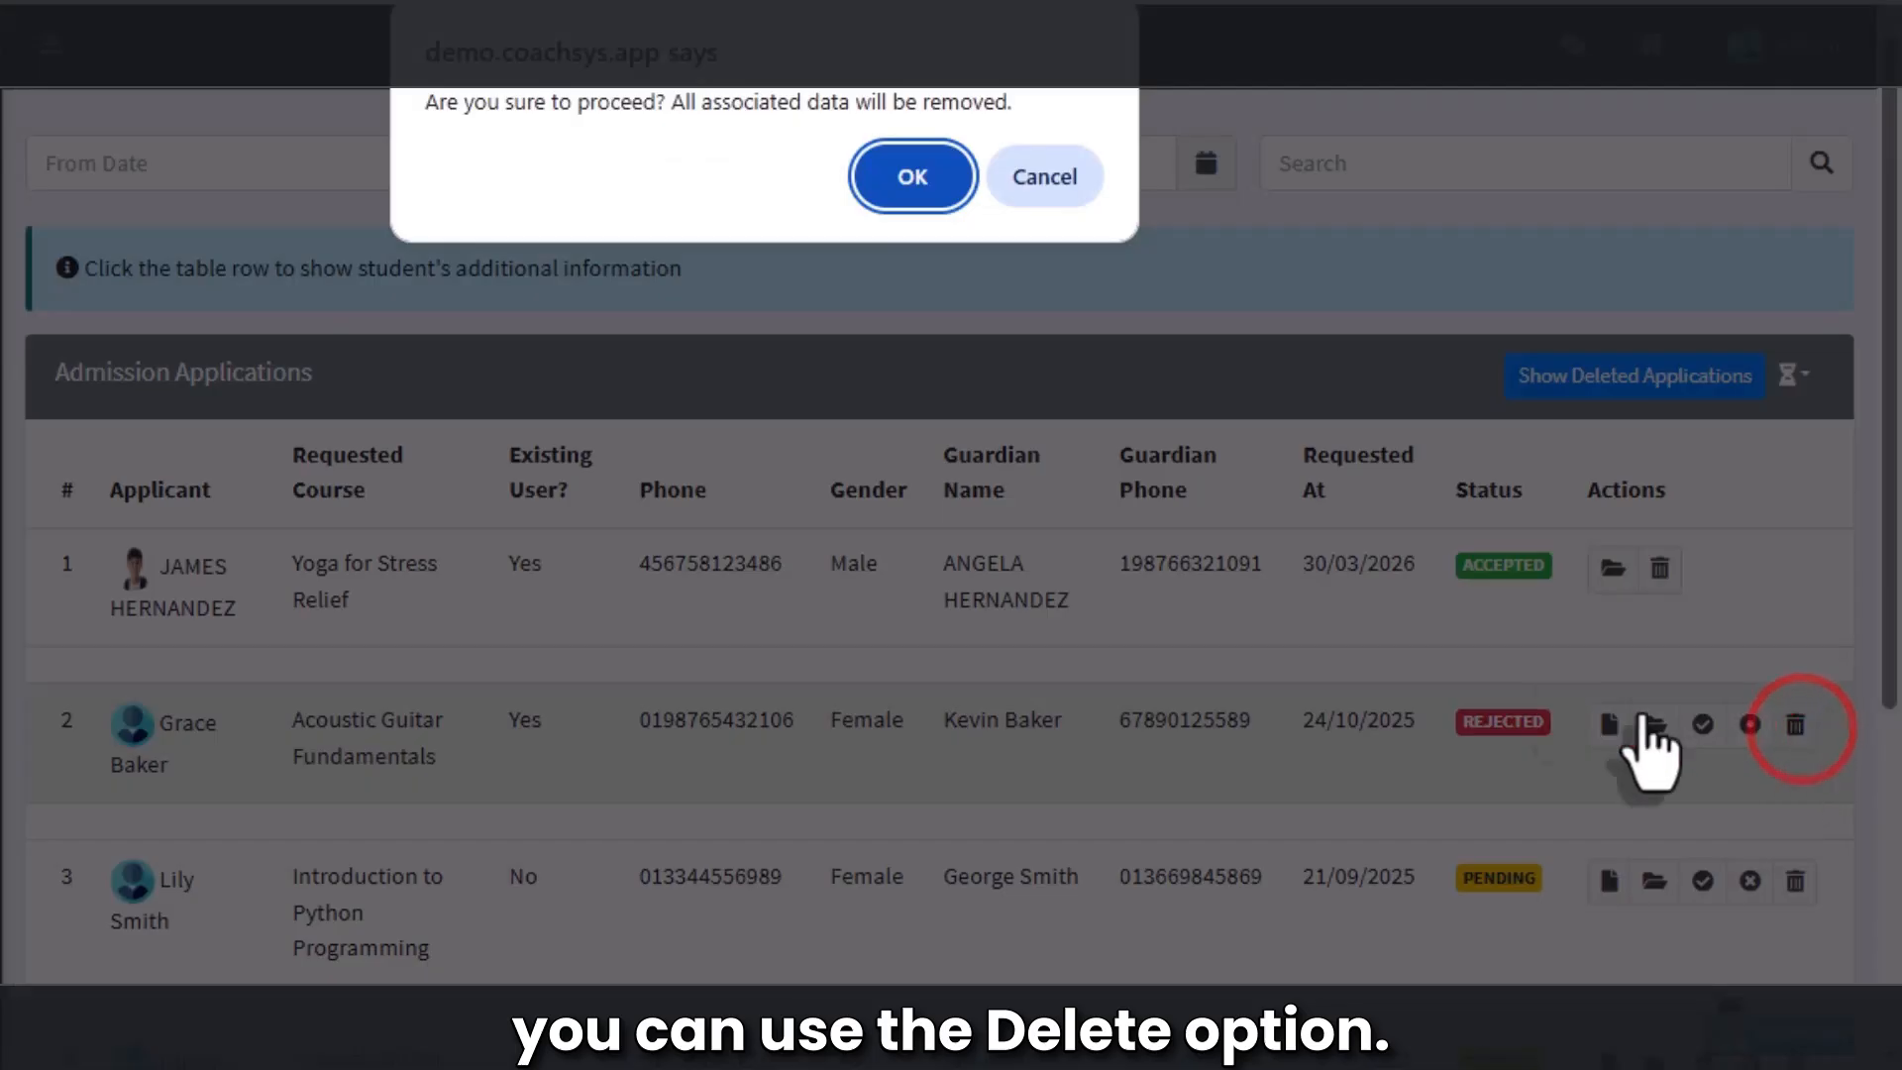
{"action": "left_click", "coordinate": [929, 177]}
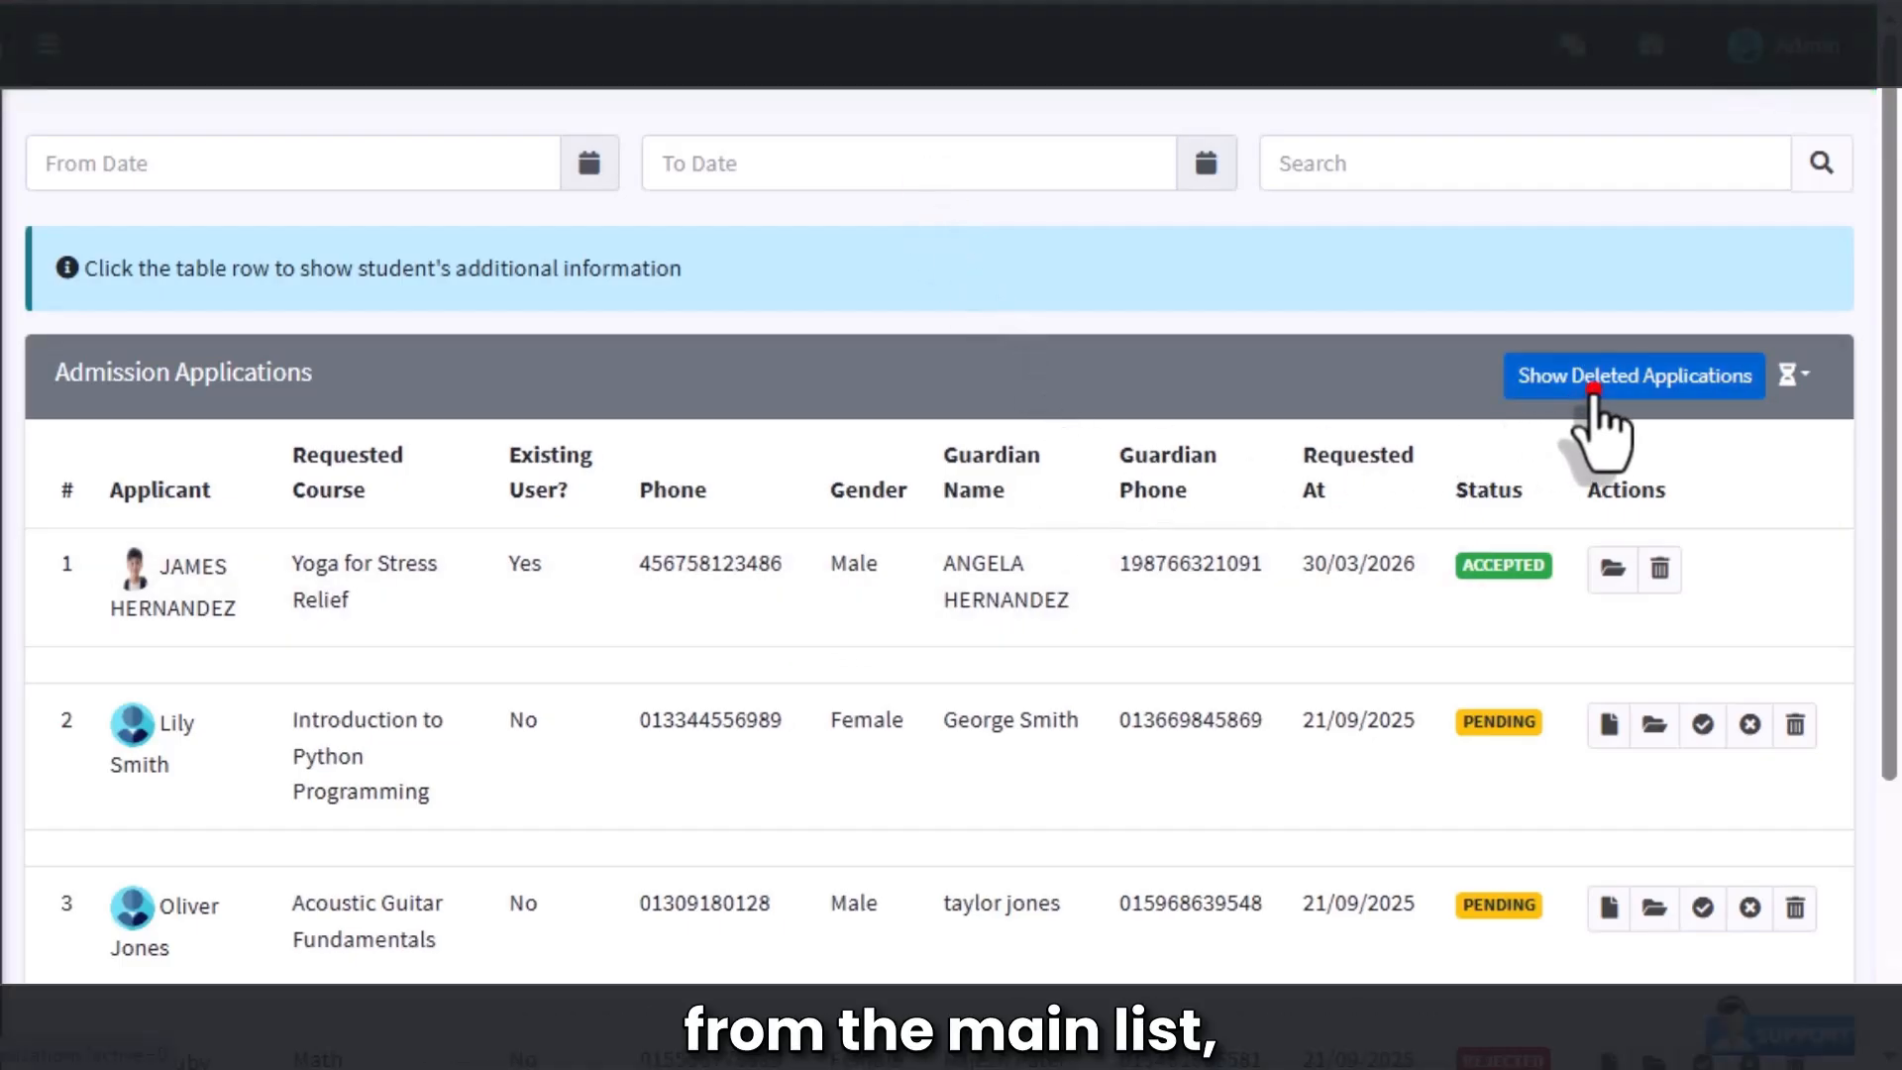
{"action": "left_click", "coordinate": [1583, 397]}
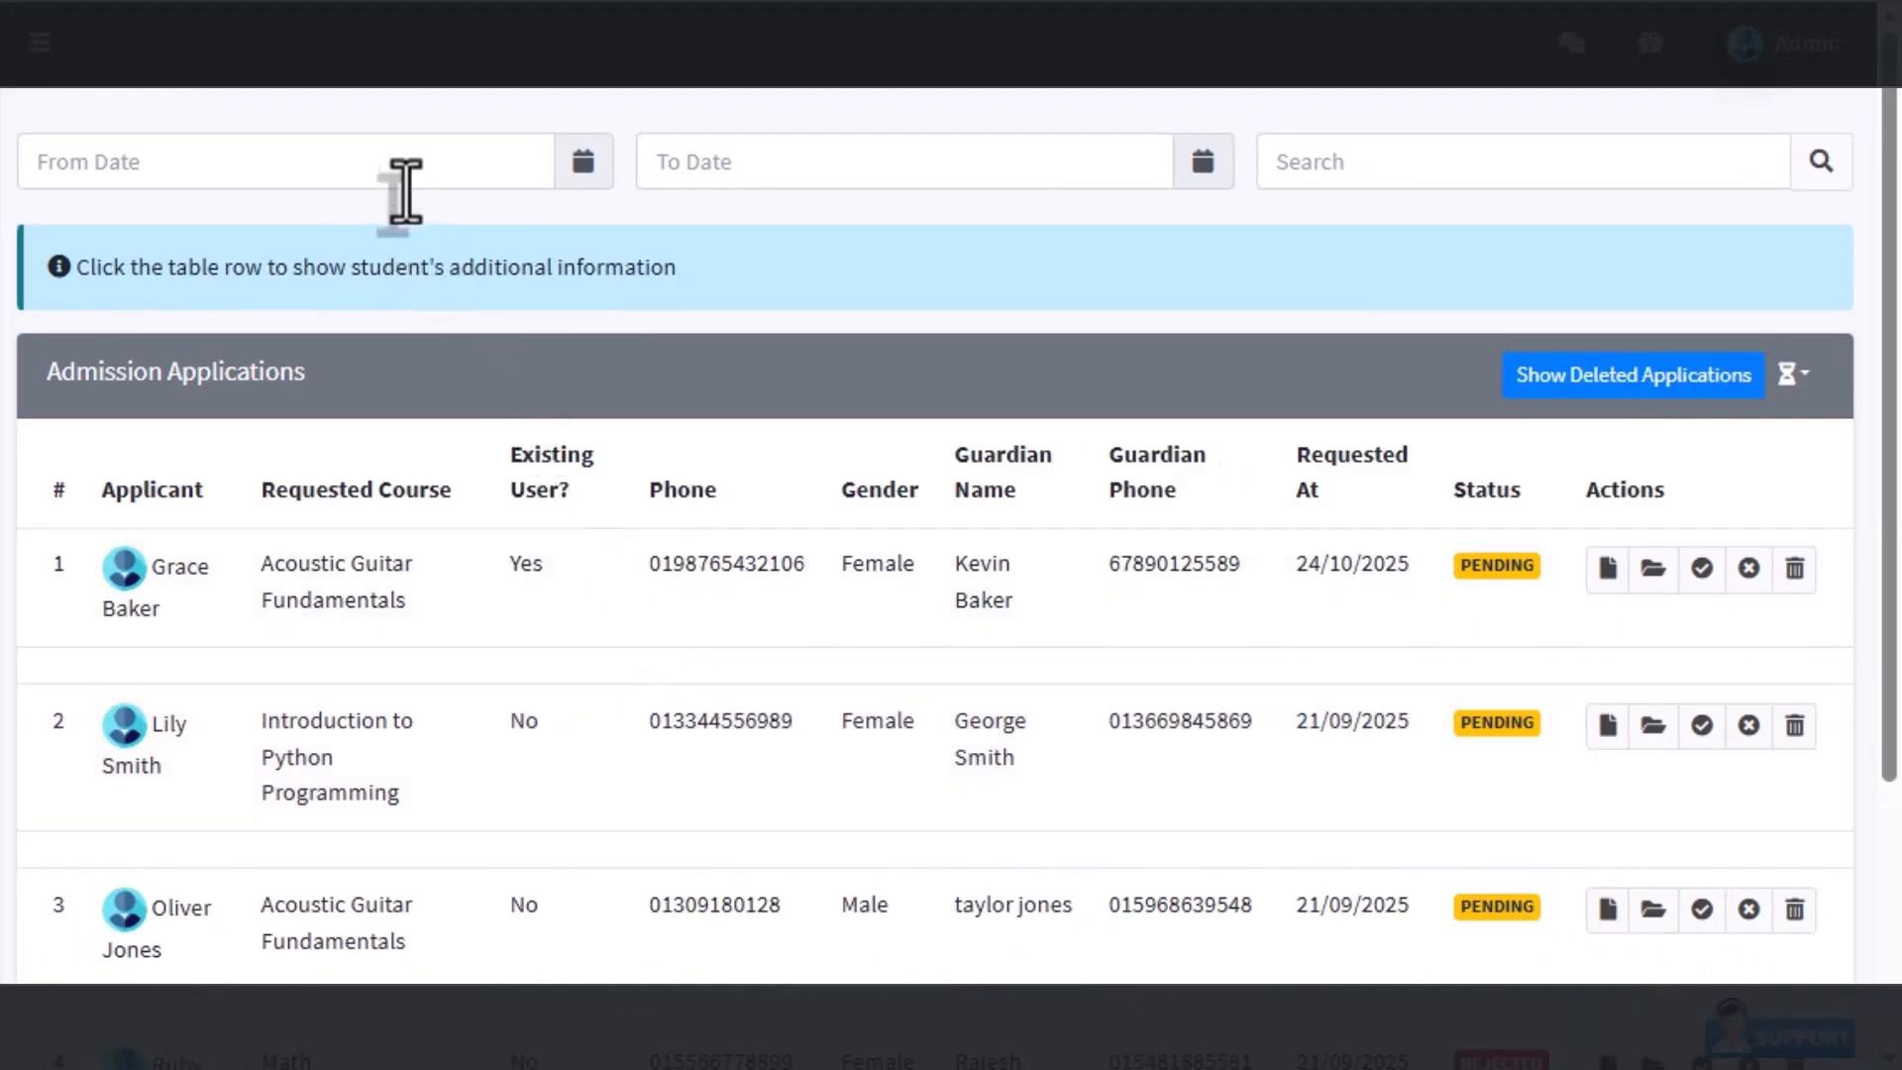
Step: Set the From Date to 03/29/2026 and the To Date to 03/31/2026
{"action": "left_click", "coordinate": [485, 165]}
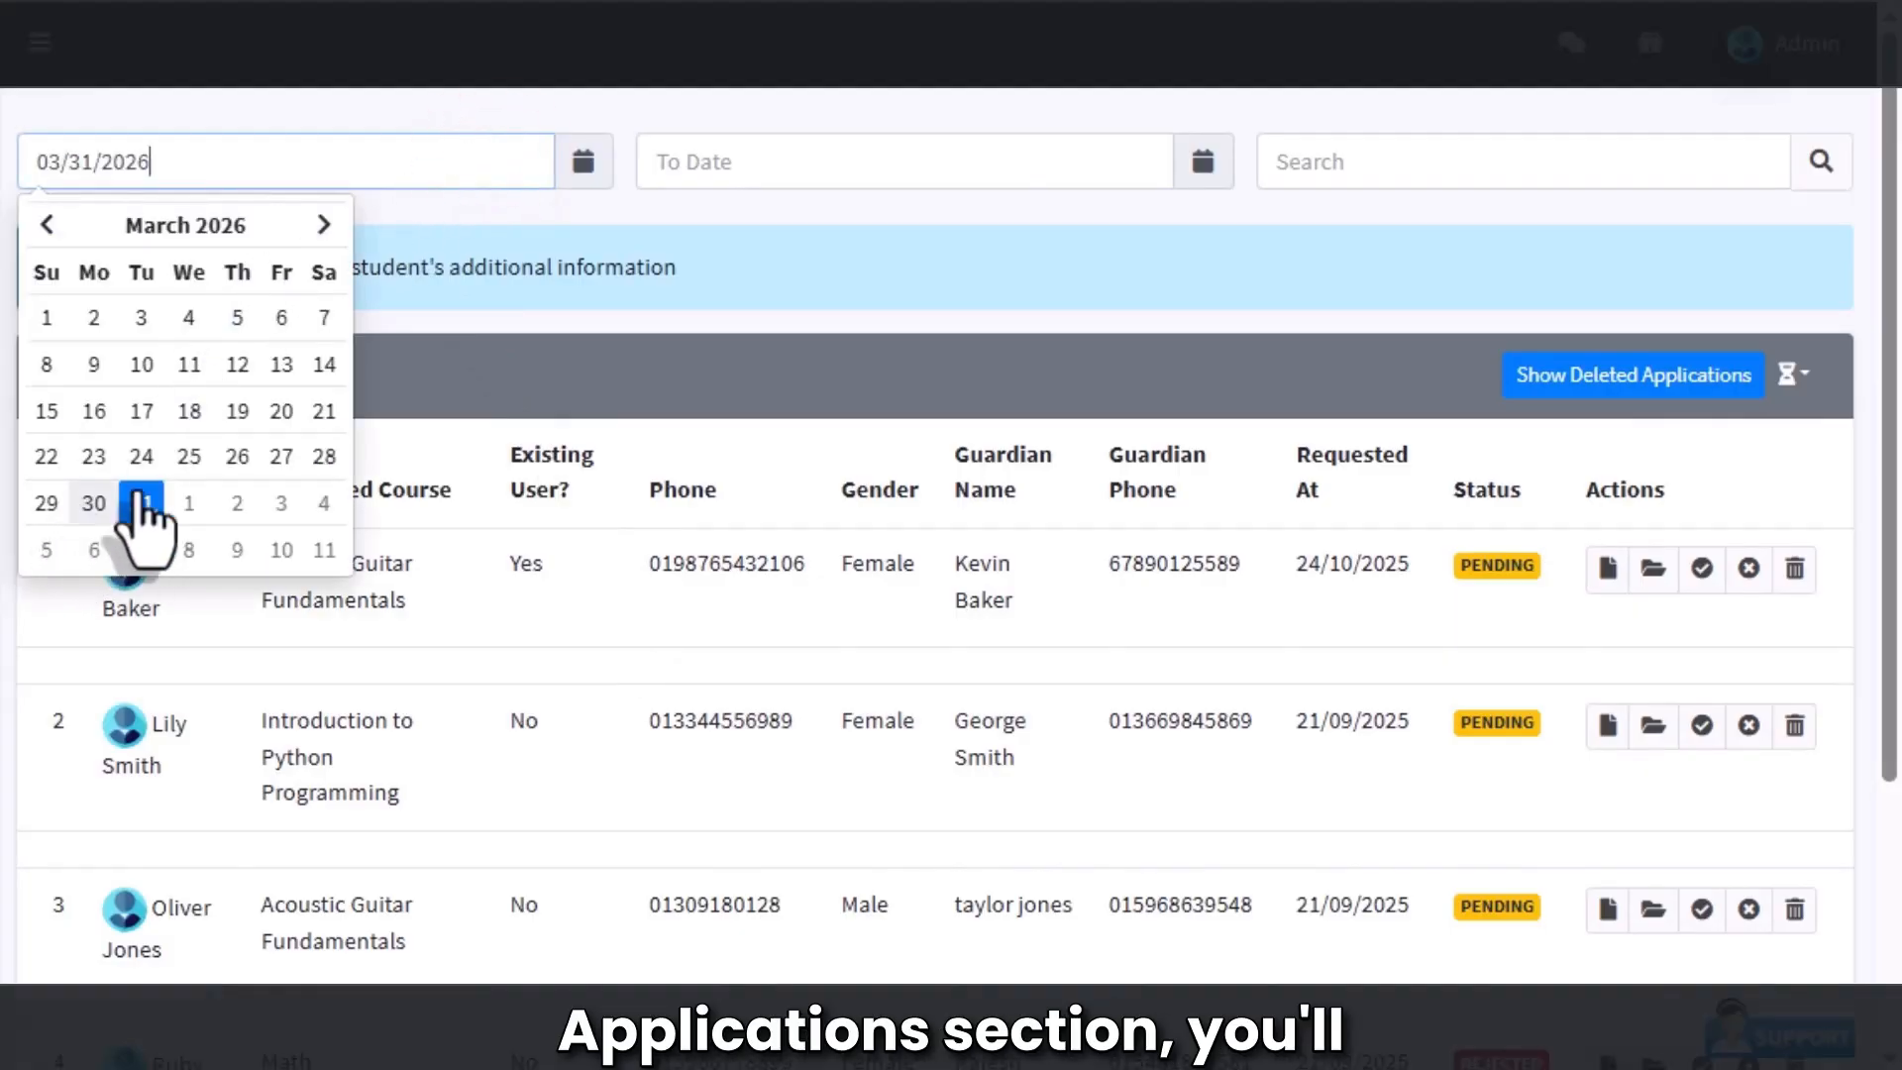
{"action": "left_click", "coordinate": [47, 502]}
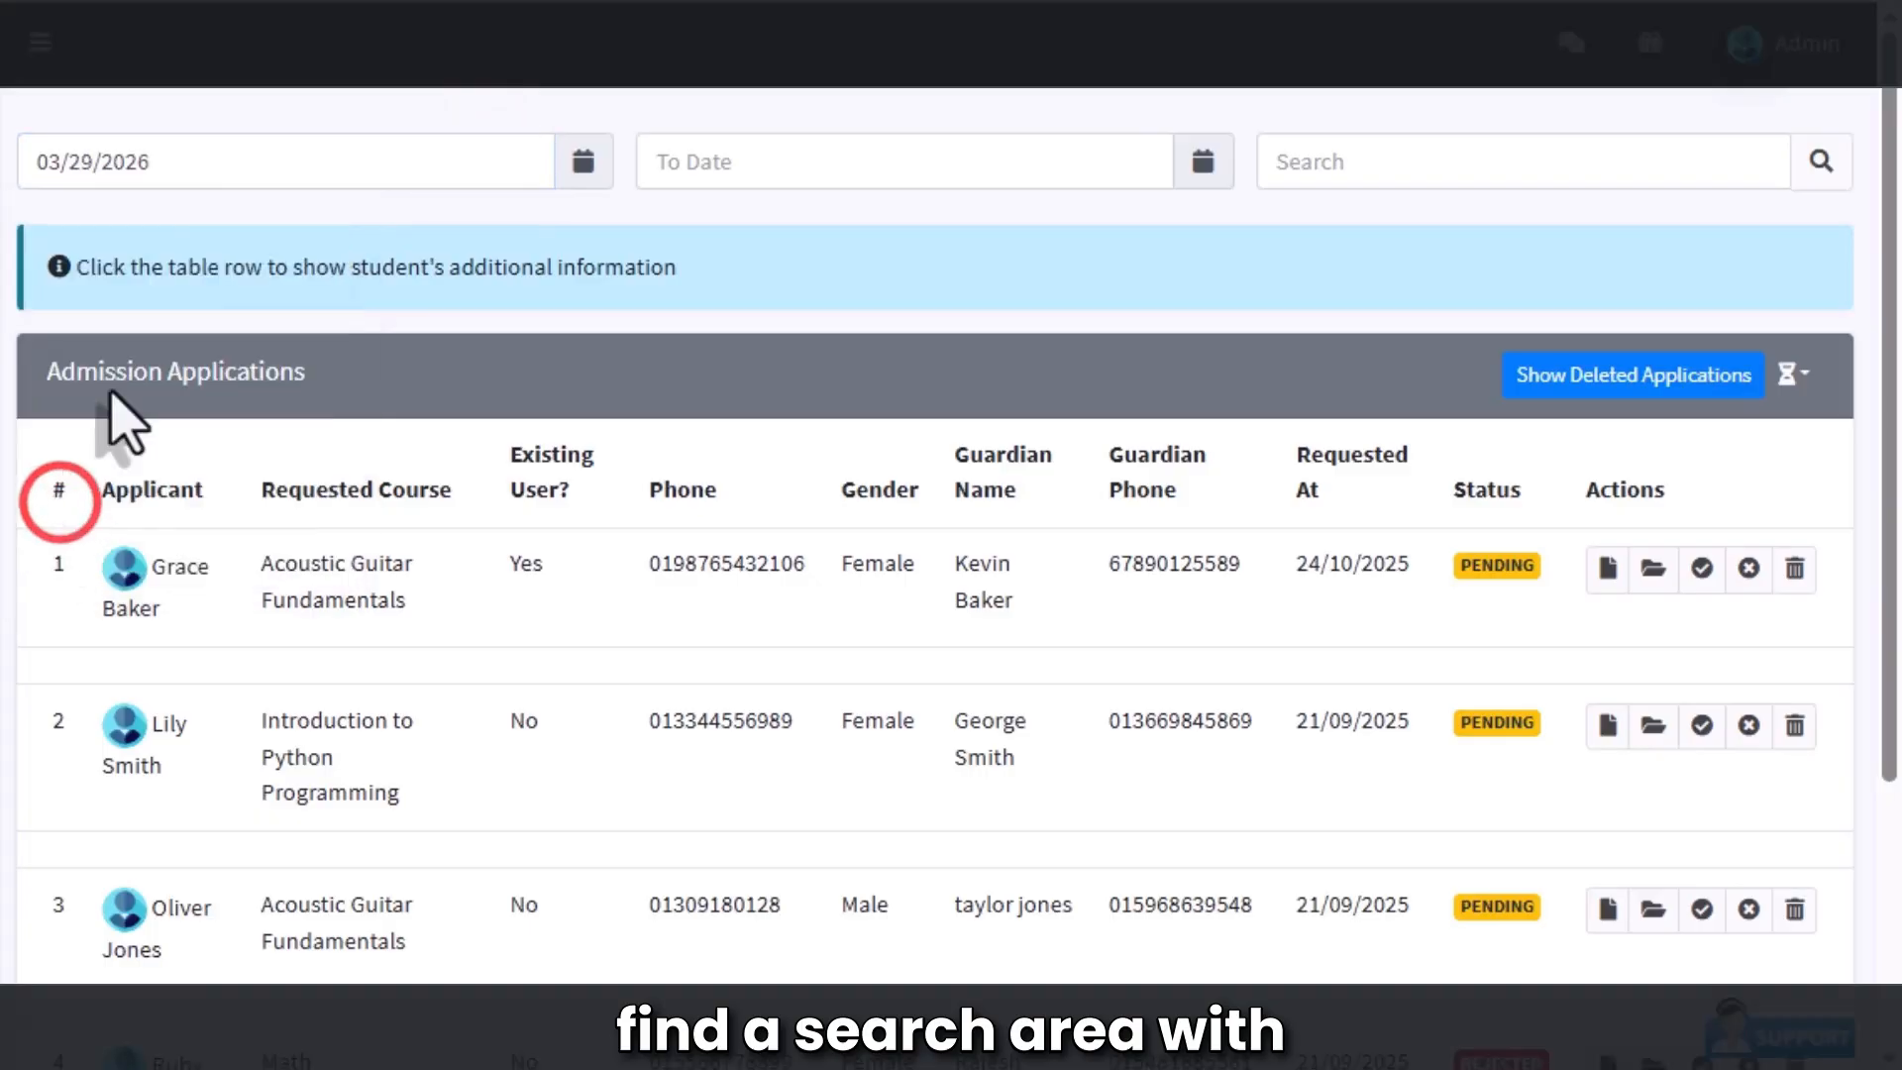
{"action": "left_click", "coordinate": [1202, 163]}
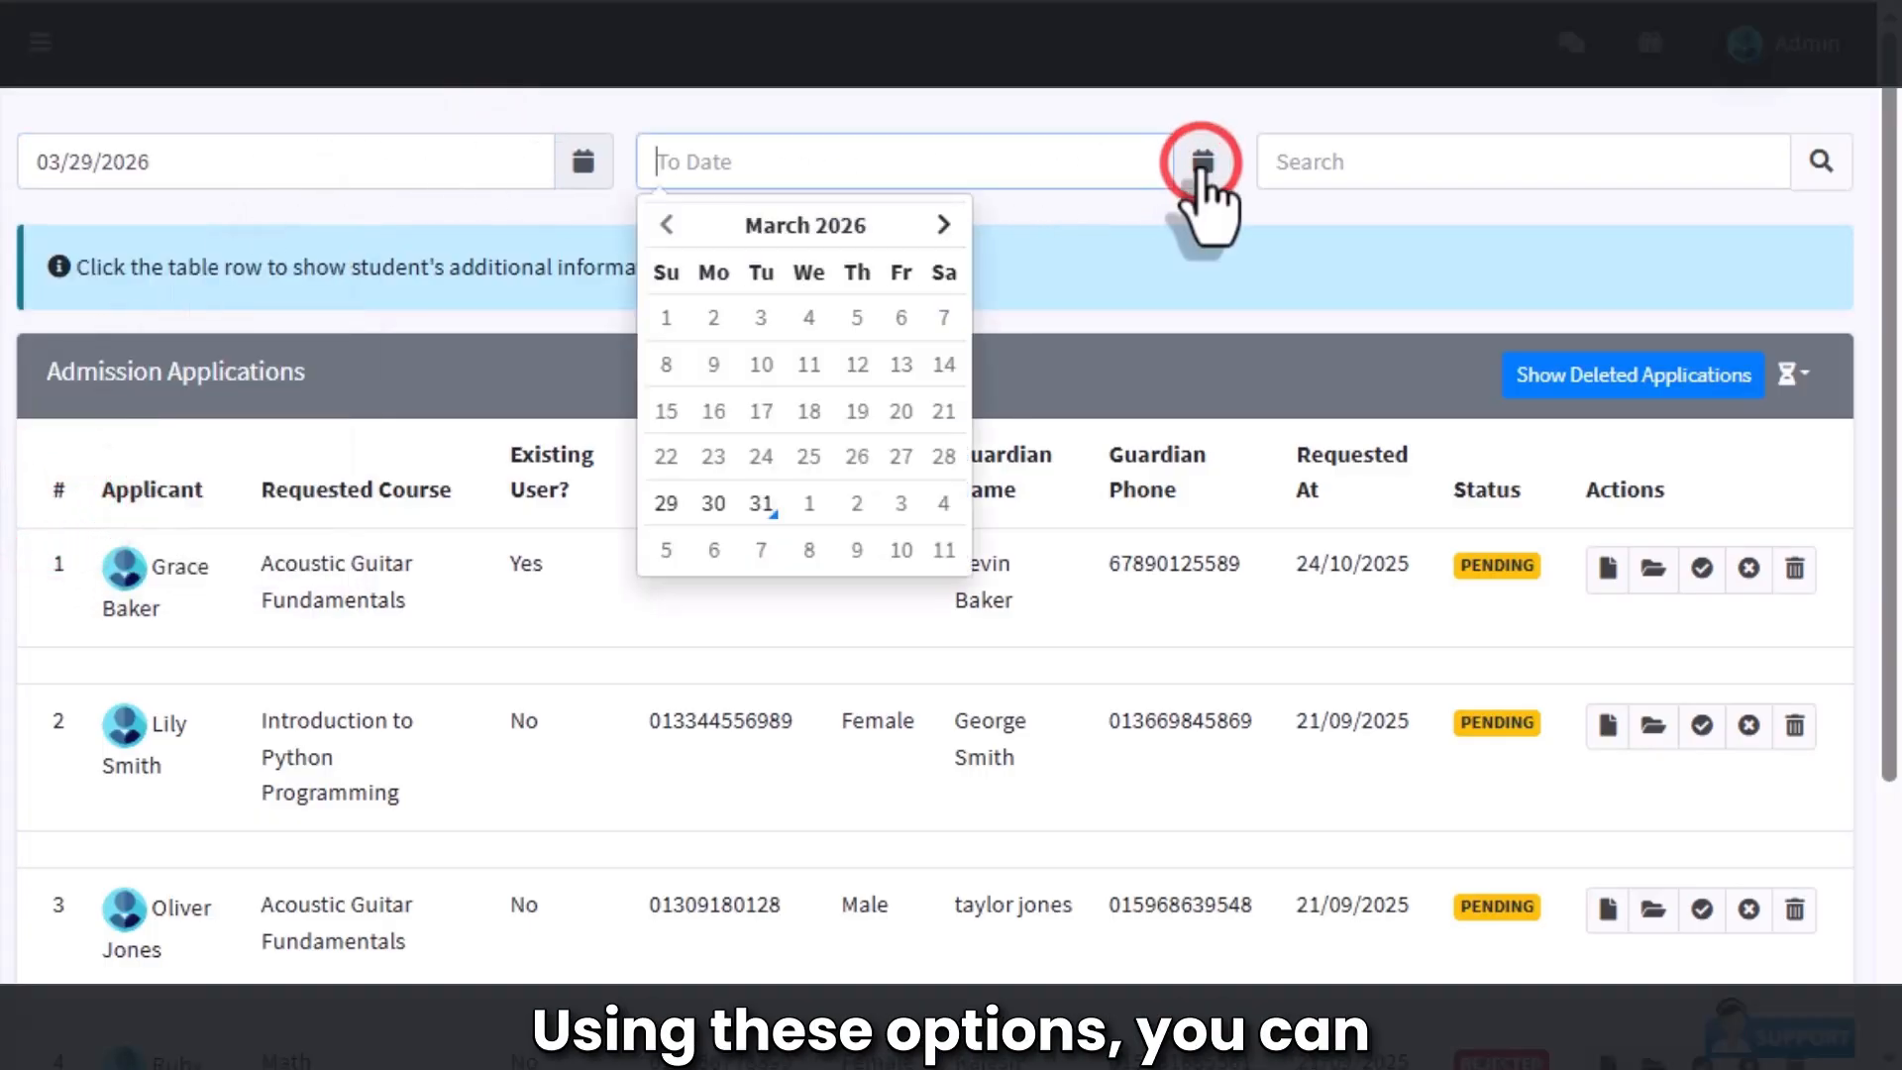
{"action": "left_click", "coordinate": [761, 502]}
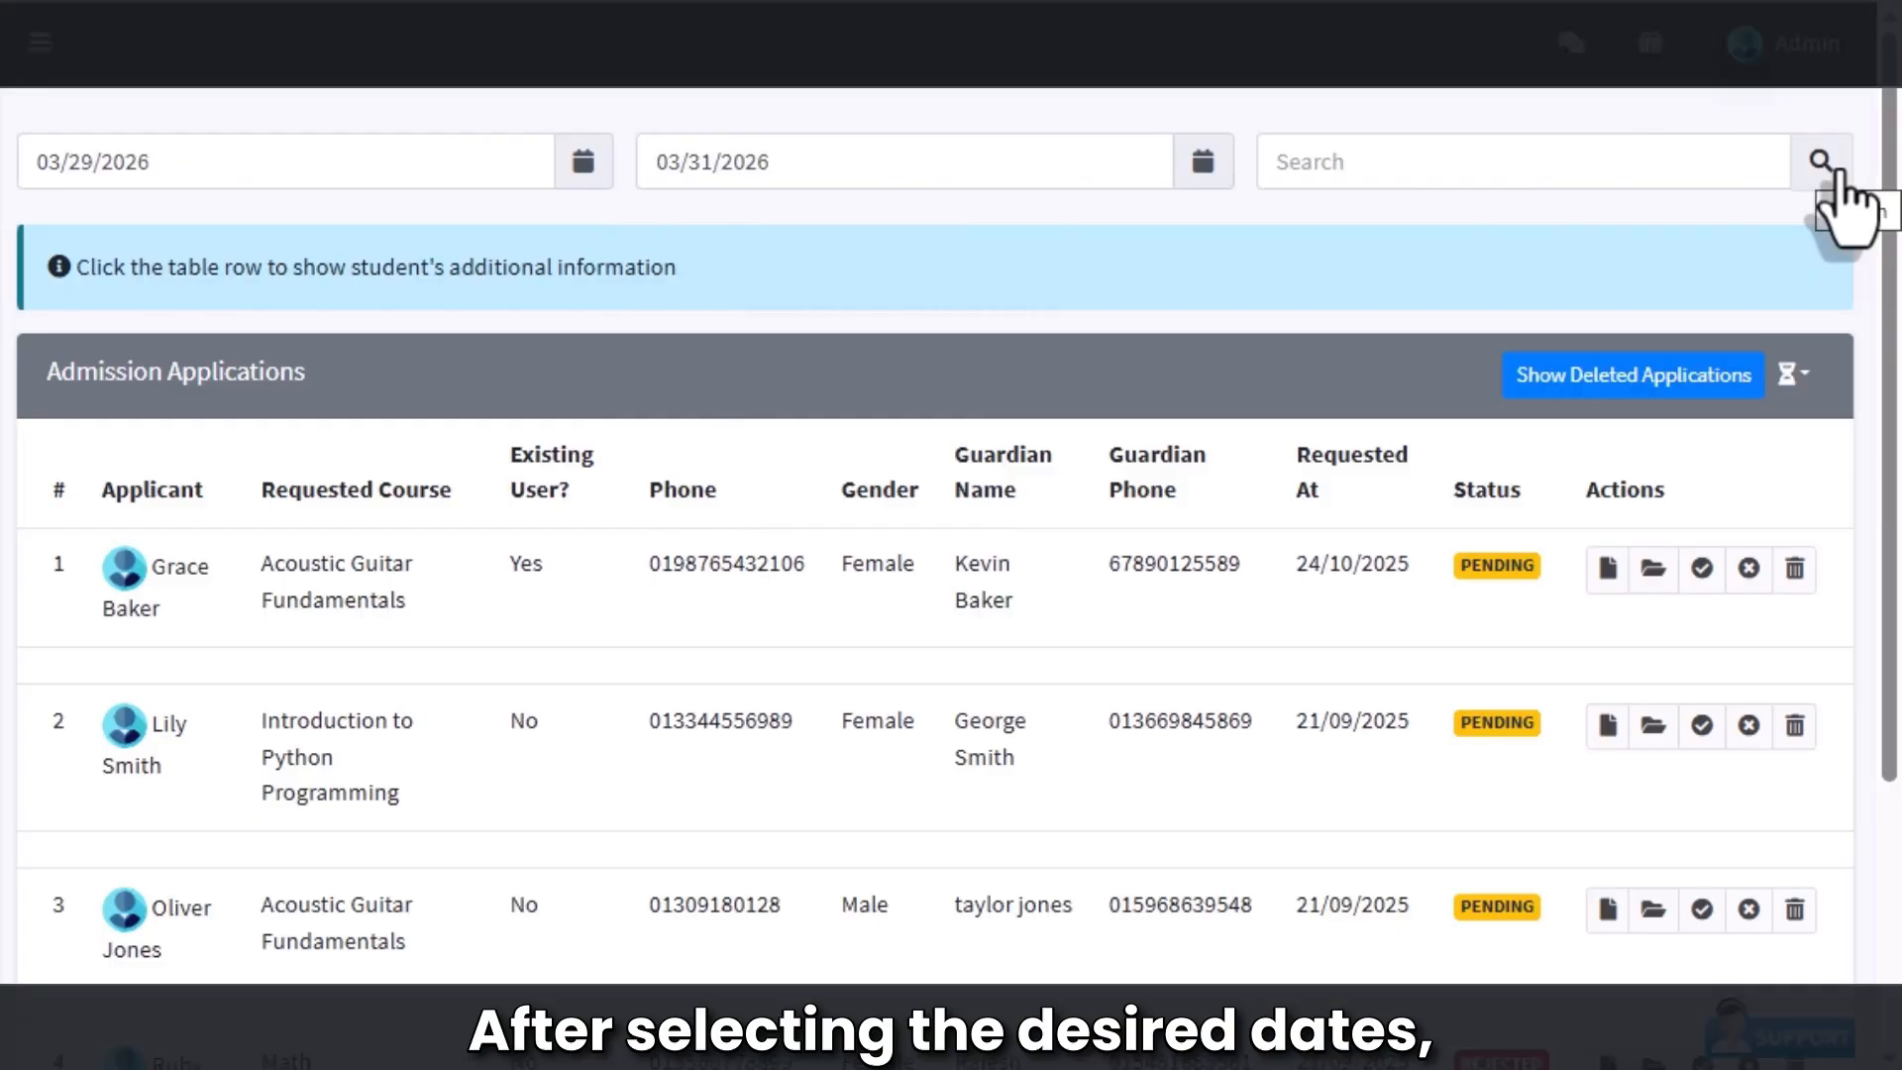
{"action": "left_click", "coordinate": [1498, 162]}
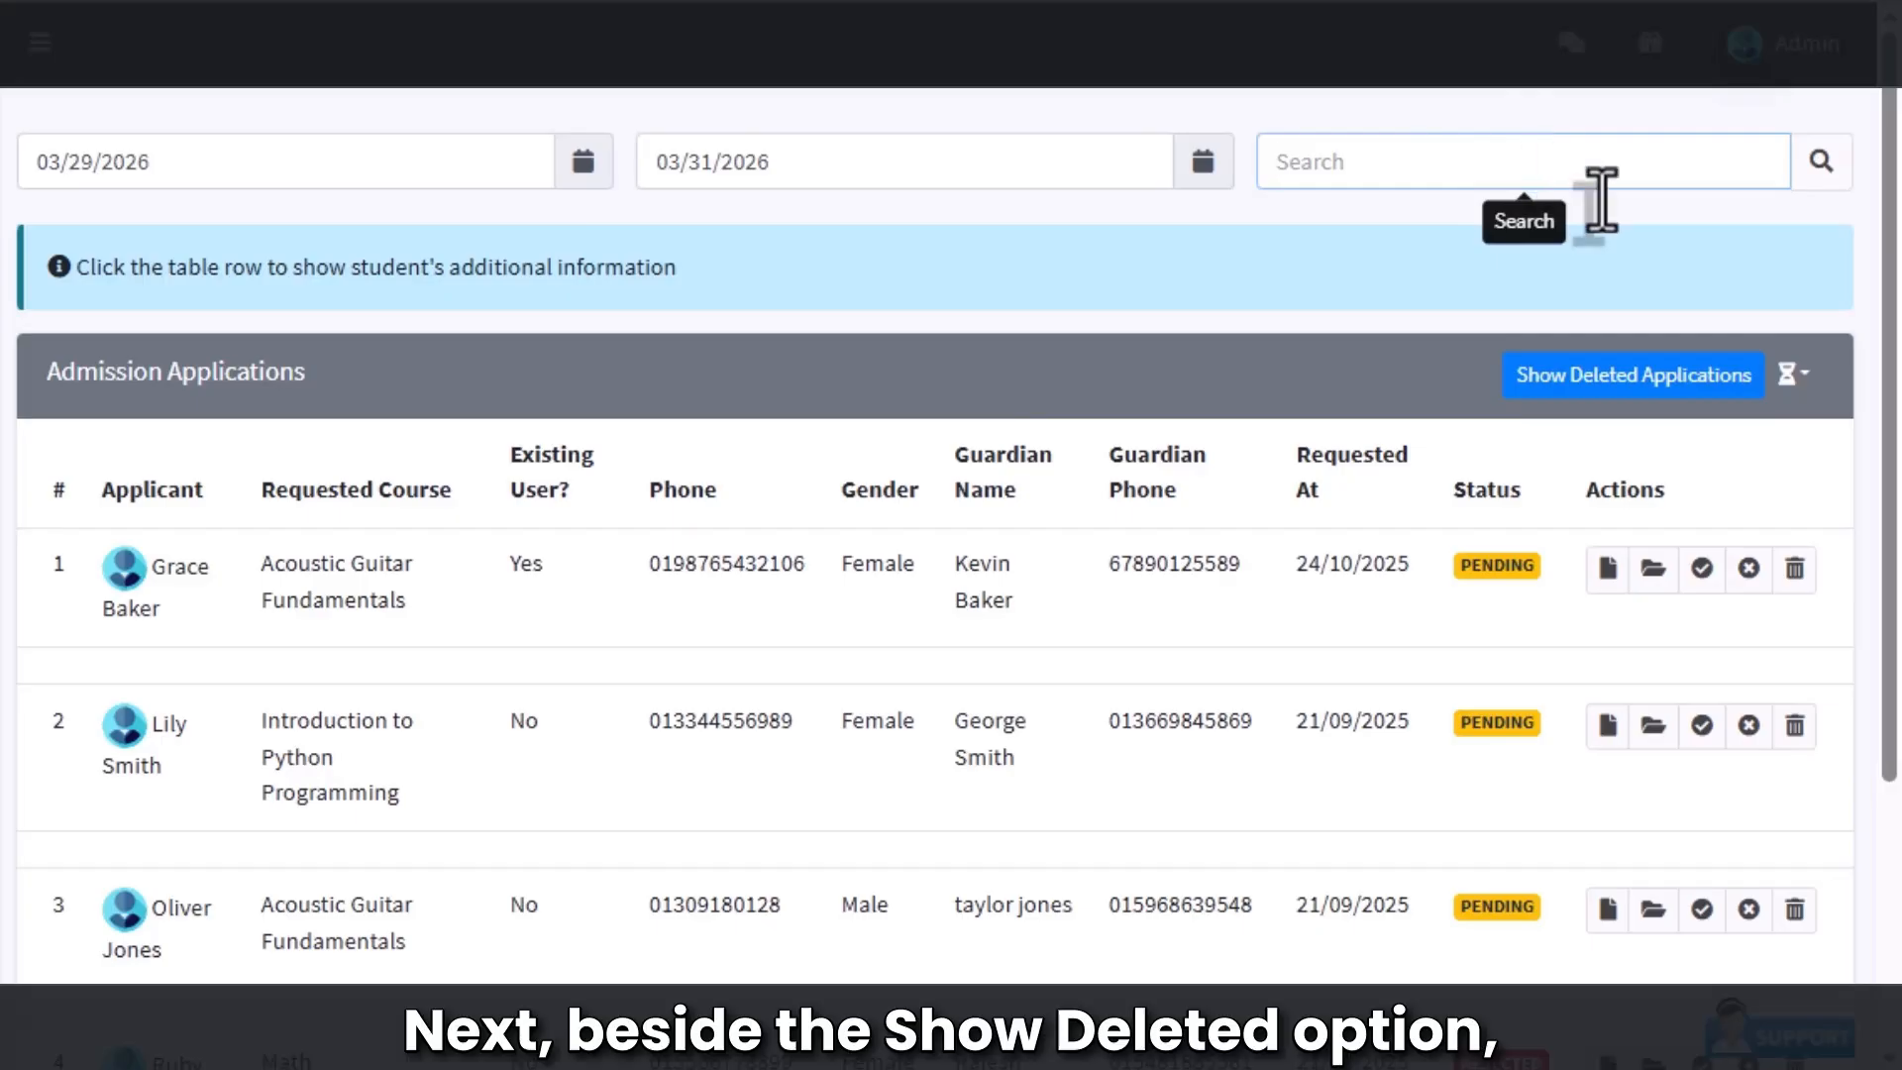
Step: Apply the Pending status filter and review the three pending applications
{"action": "left_click", "coordinate": [1793, 375]}
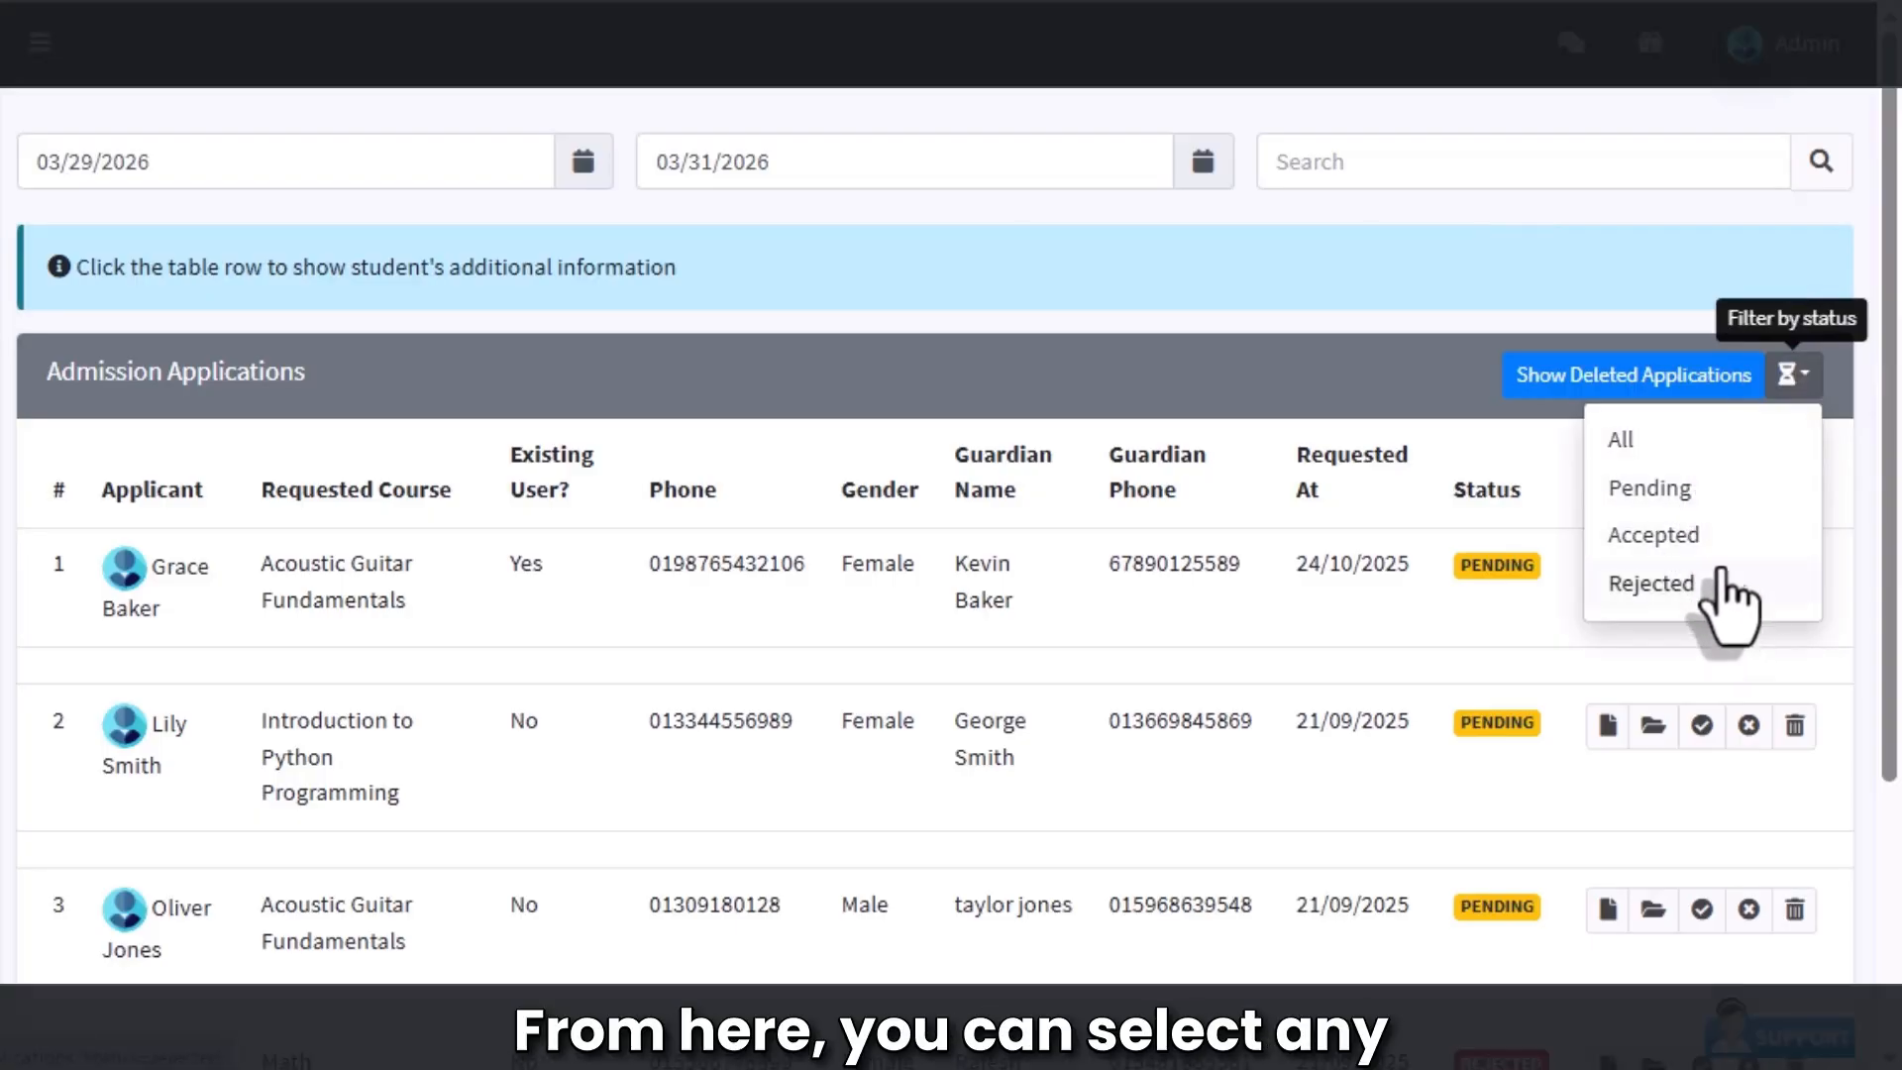
{"action": "left_click", "coordinate": [1688, 488]}
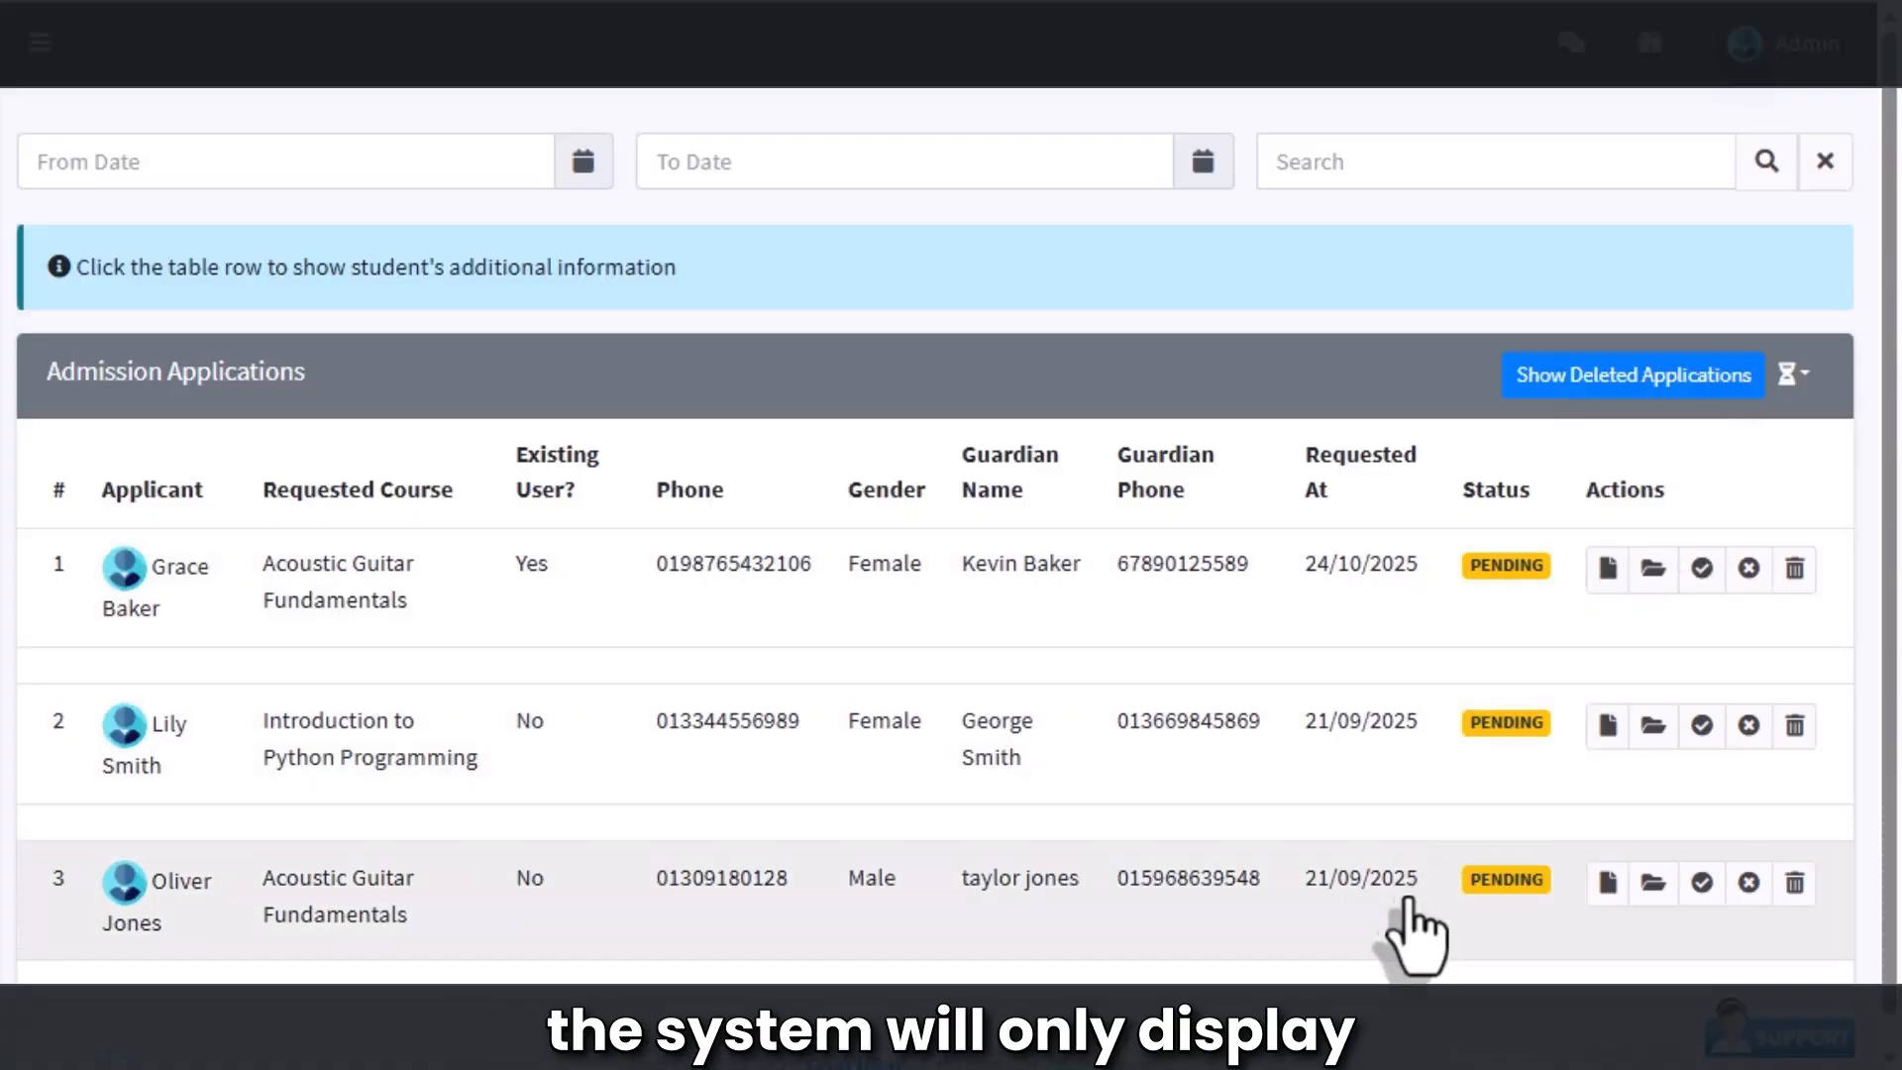
{"action": "scroll", "coordinate": [1406, 959], "scroll_direction": "down", "scroll_amount": 1}
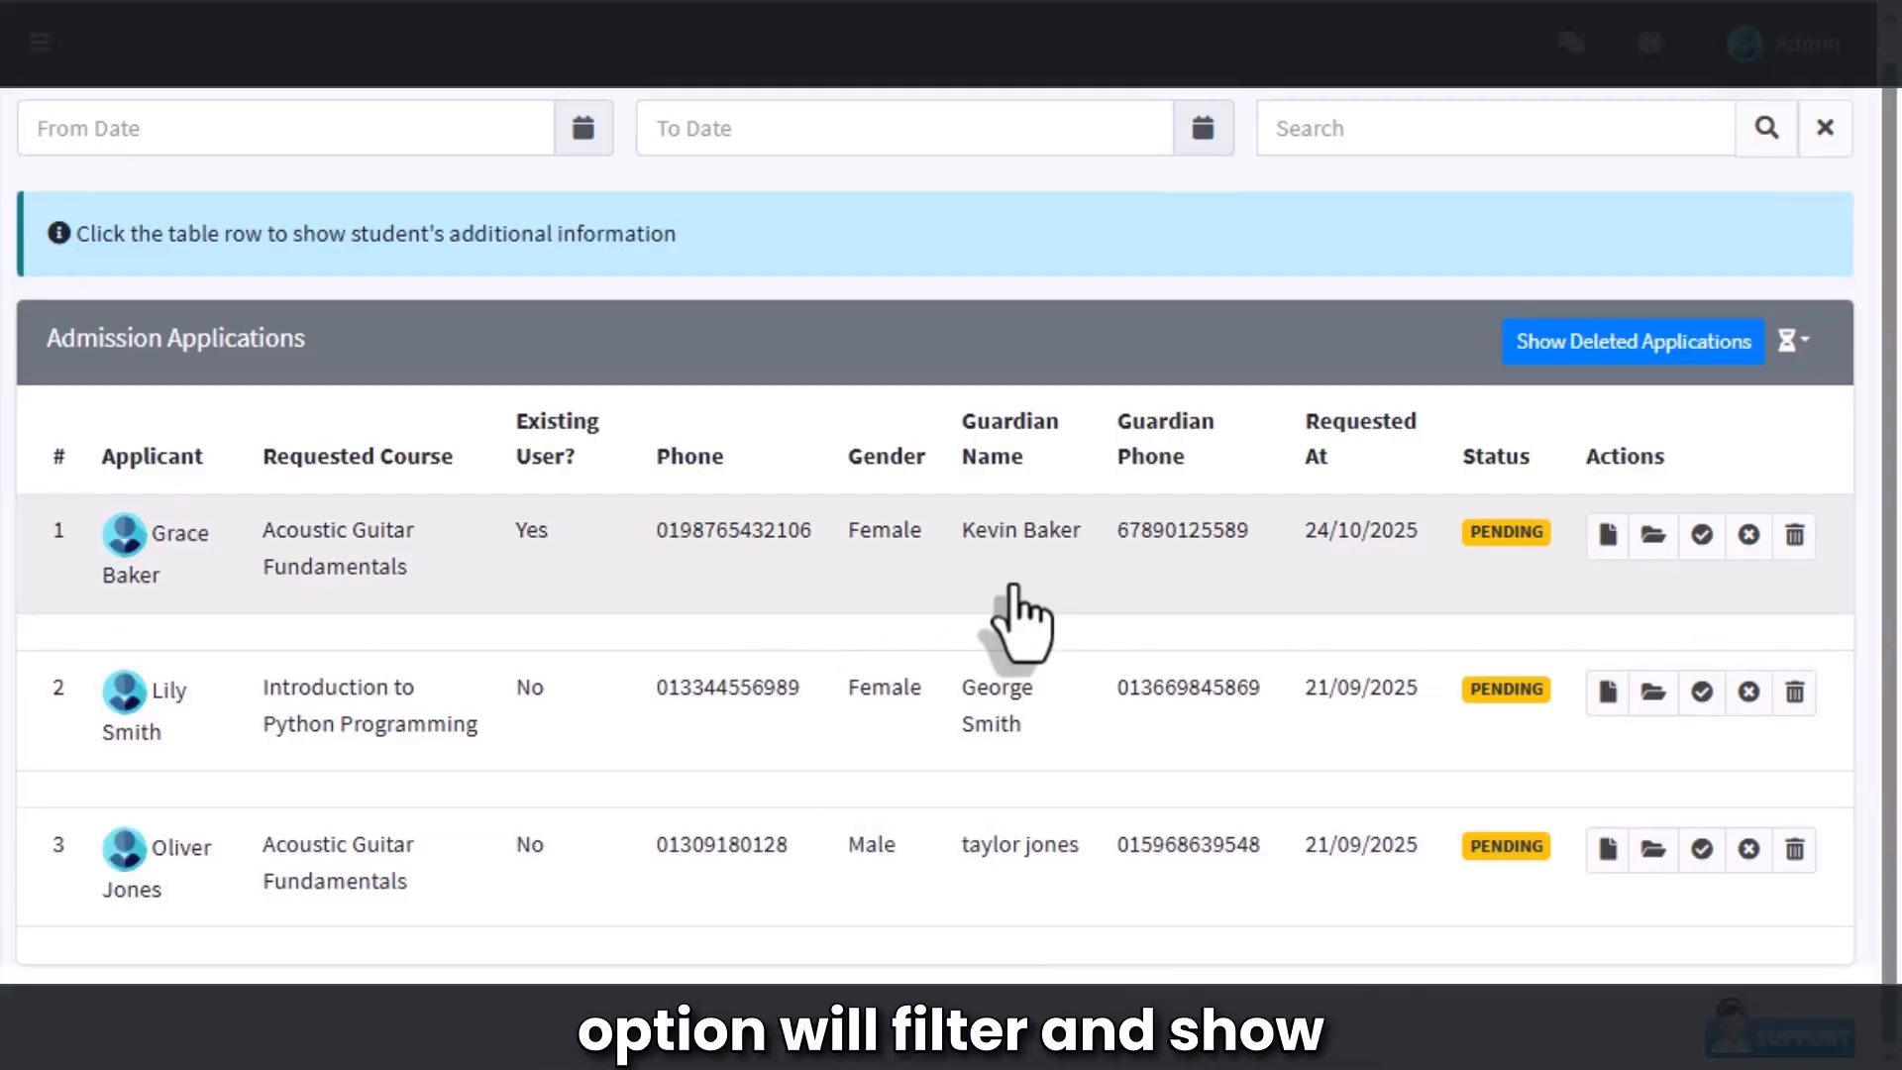
{"action": "scroll", "coordinate": [1020, 619], "scroll_direction": "up", "scroll_amount": 1}
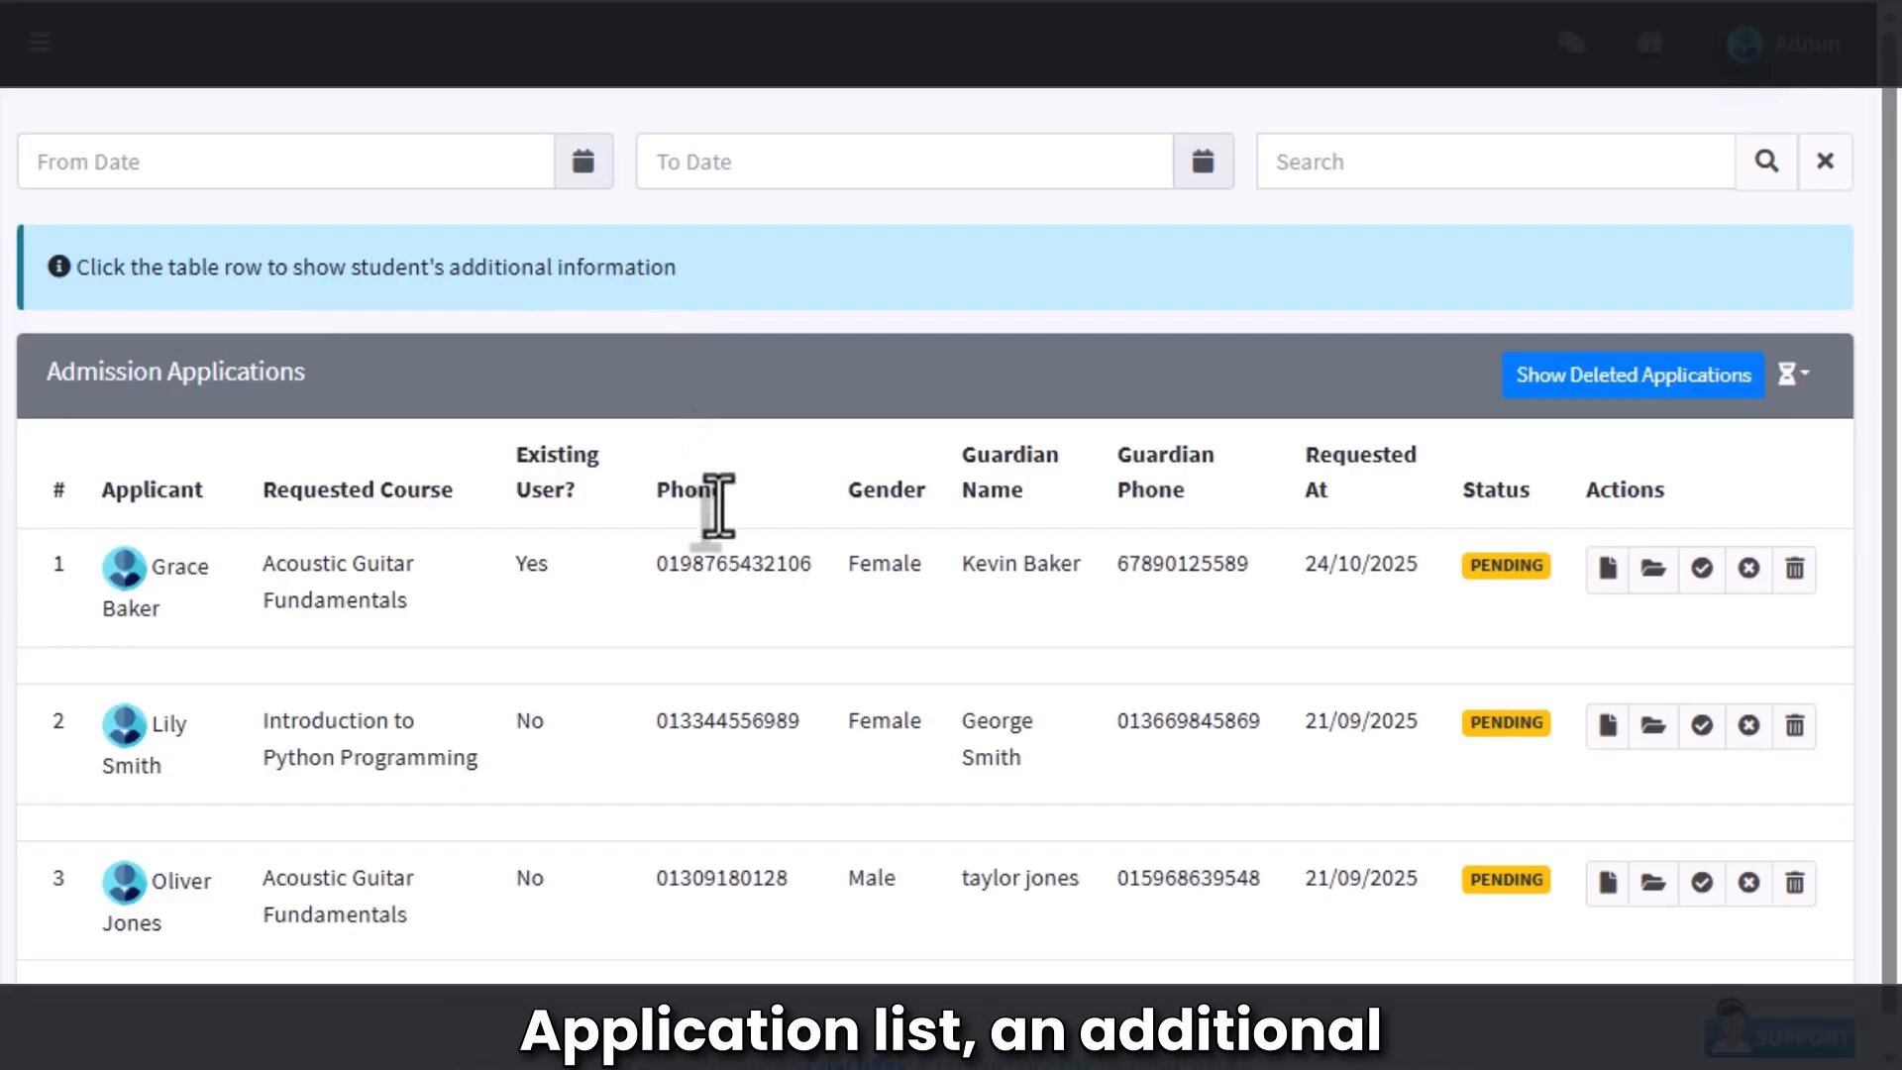
Step: Select and copy the row 1 guitar applicant's phone number
{"action": "double_click", "coordinate": [748, 596]}
{"action": "key", "text": "ctrl+c"}
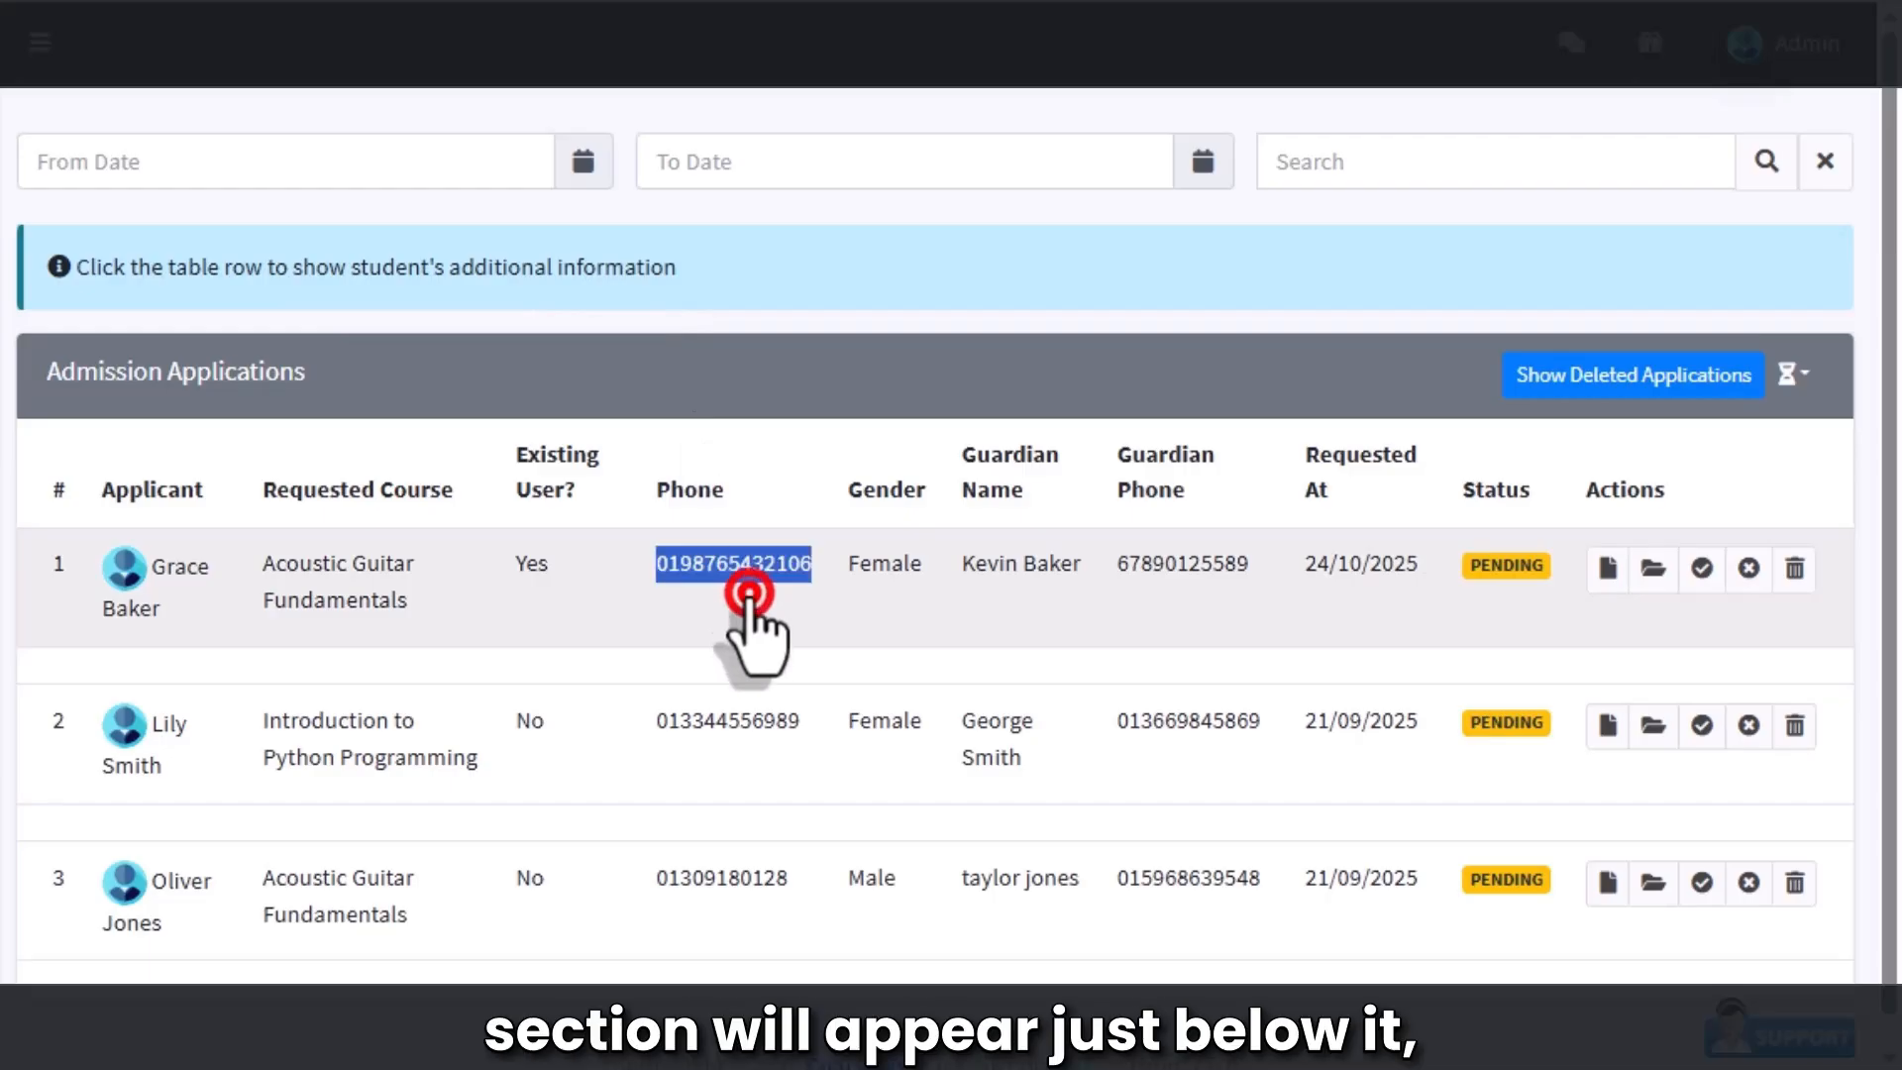
{"action": "left_click", "coordinate": [751, 600]}
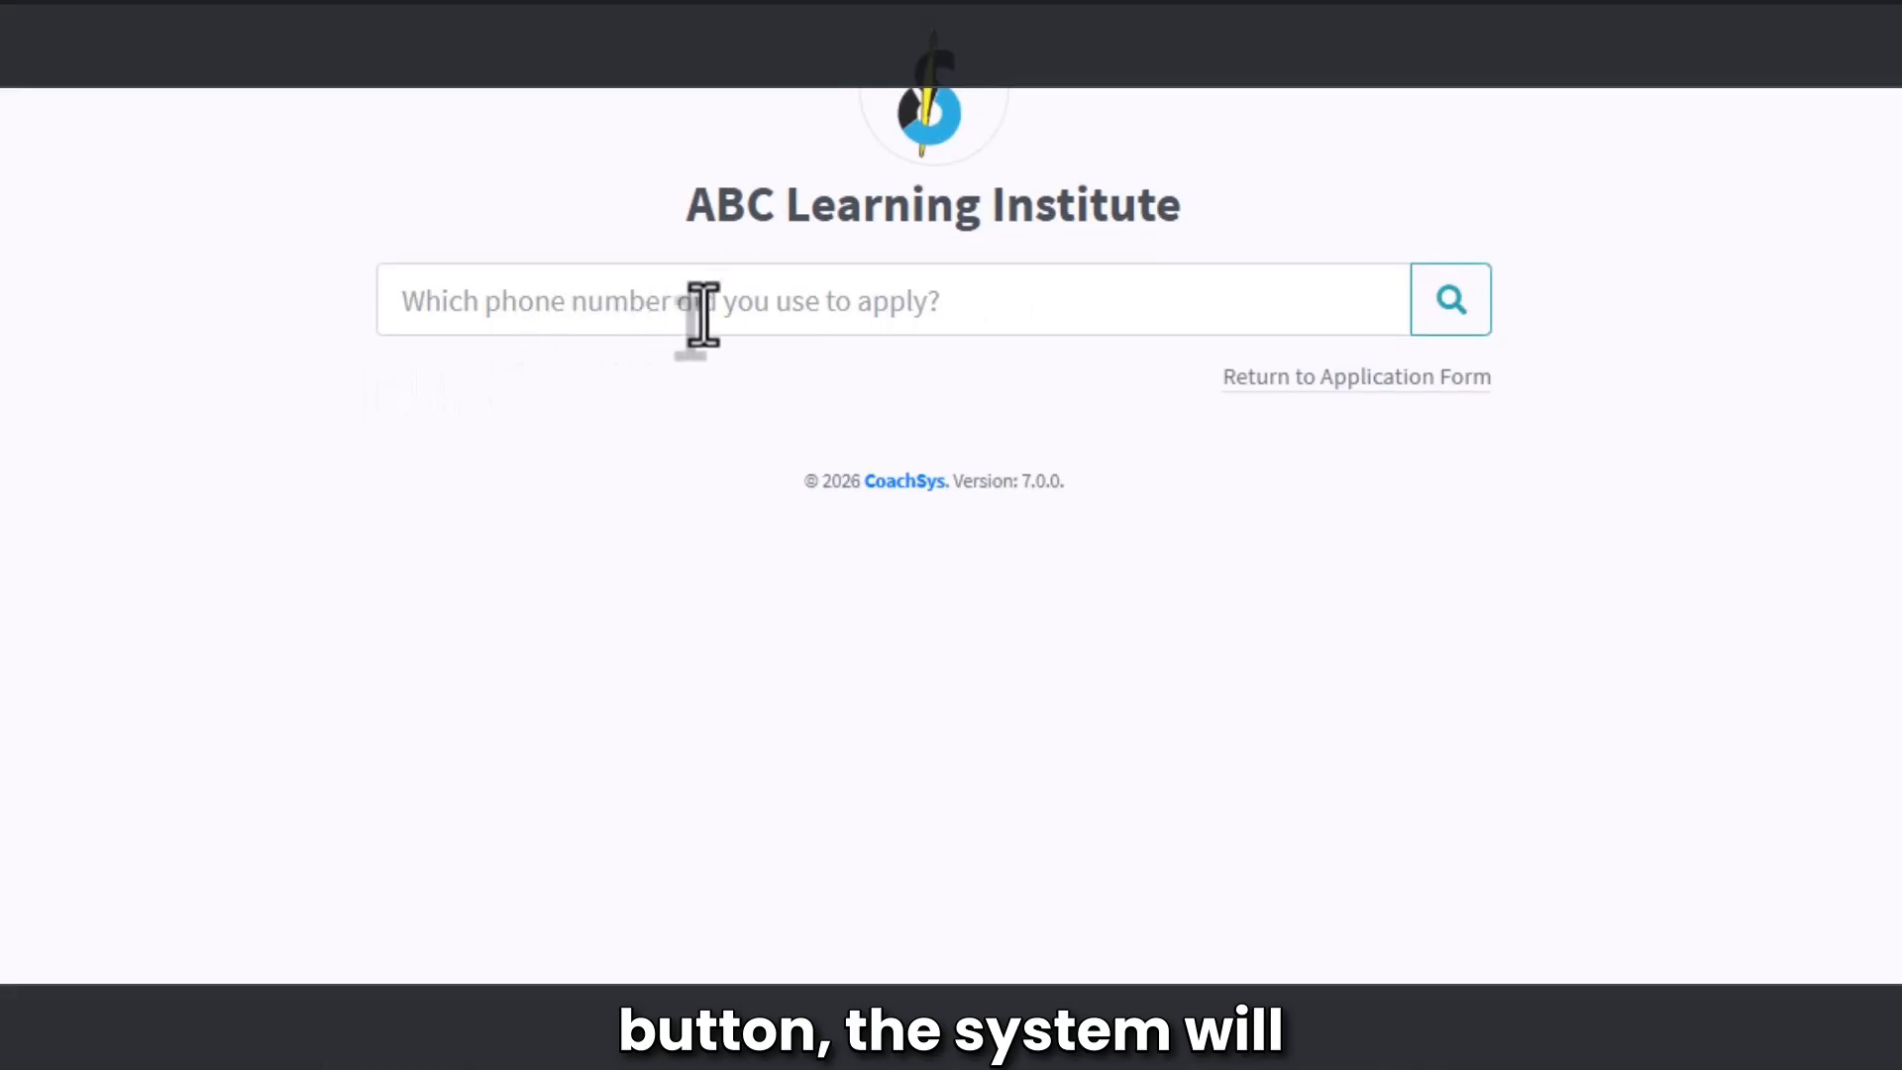
Step: Paste the copied phone number into the status lookup field and search for its applications
{"action": "right_click", "coordinate": [739, 295]}
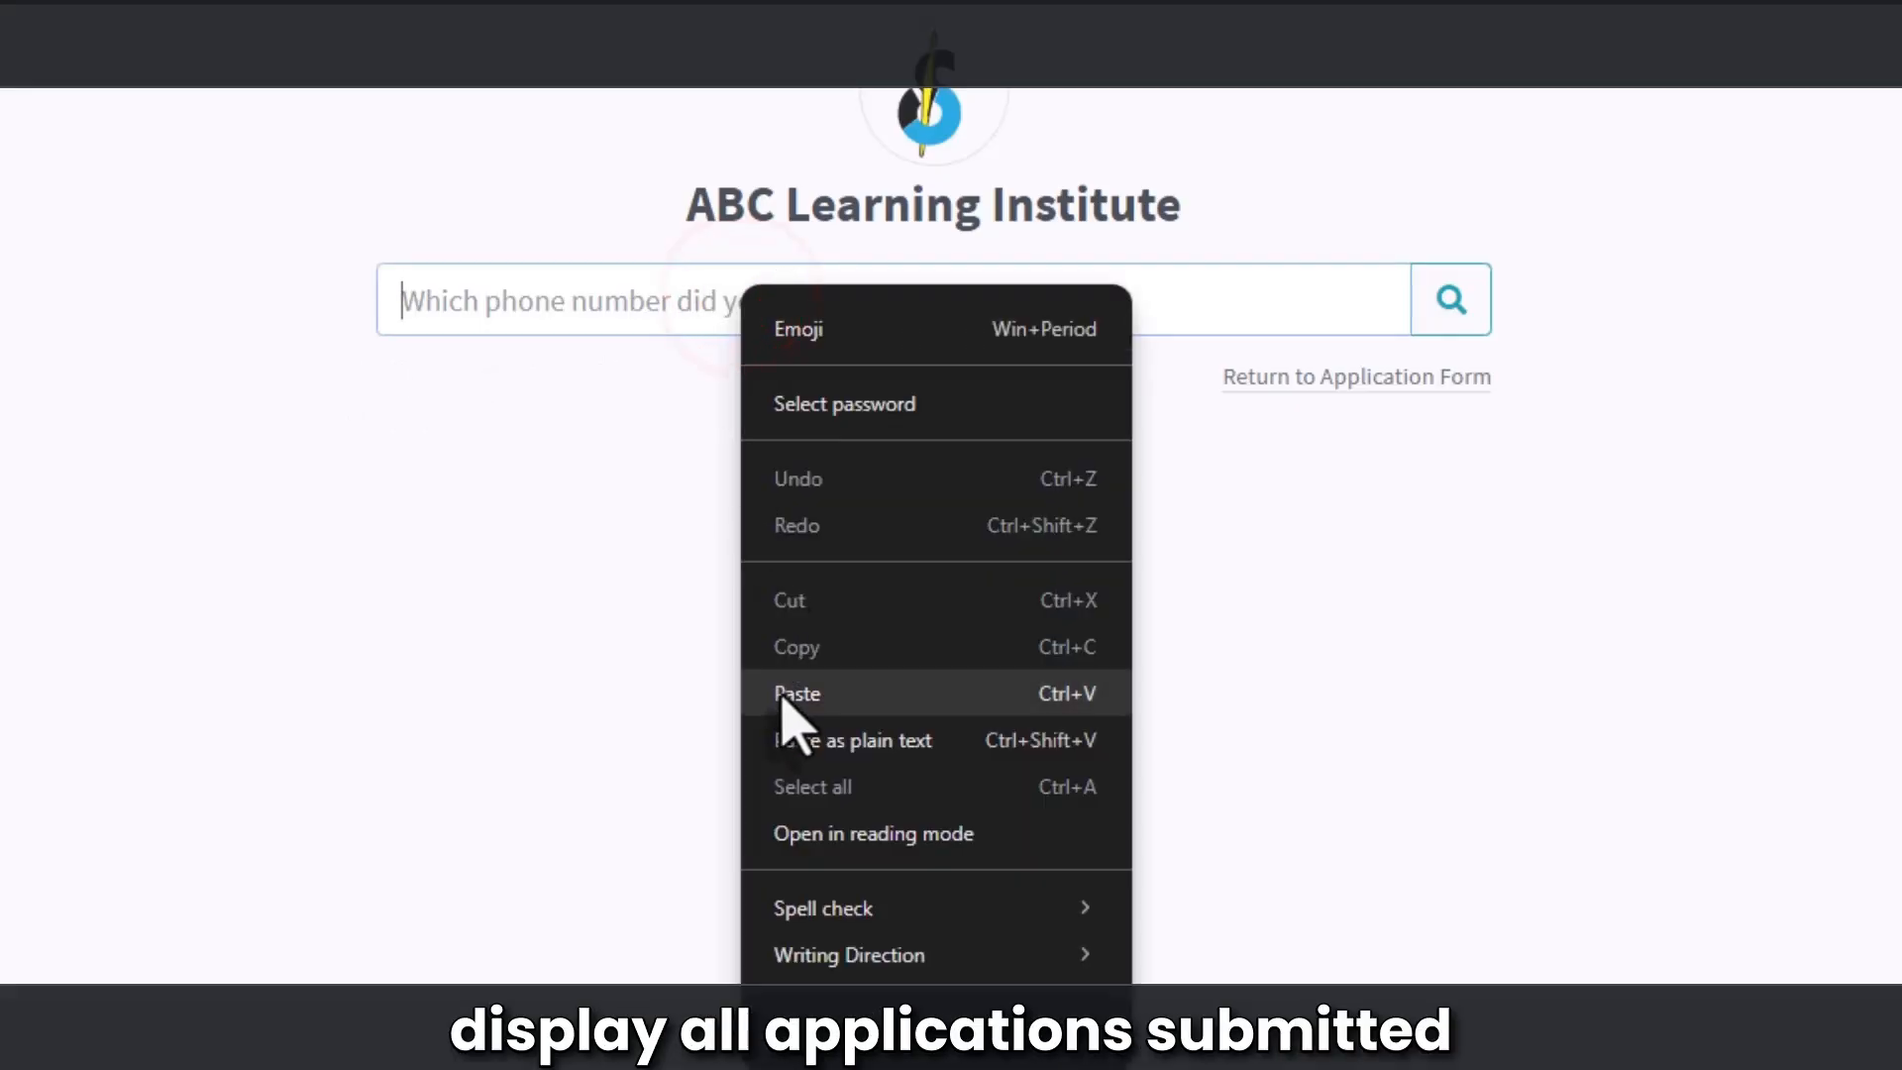
{"action": "left_click", "coordinate": [797, 693]}
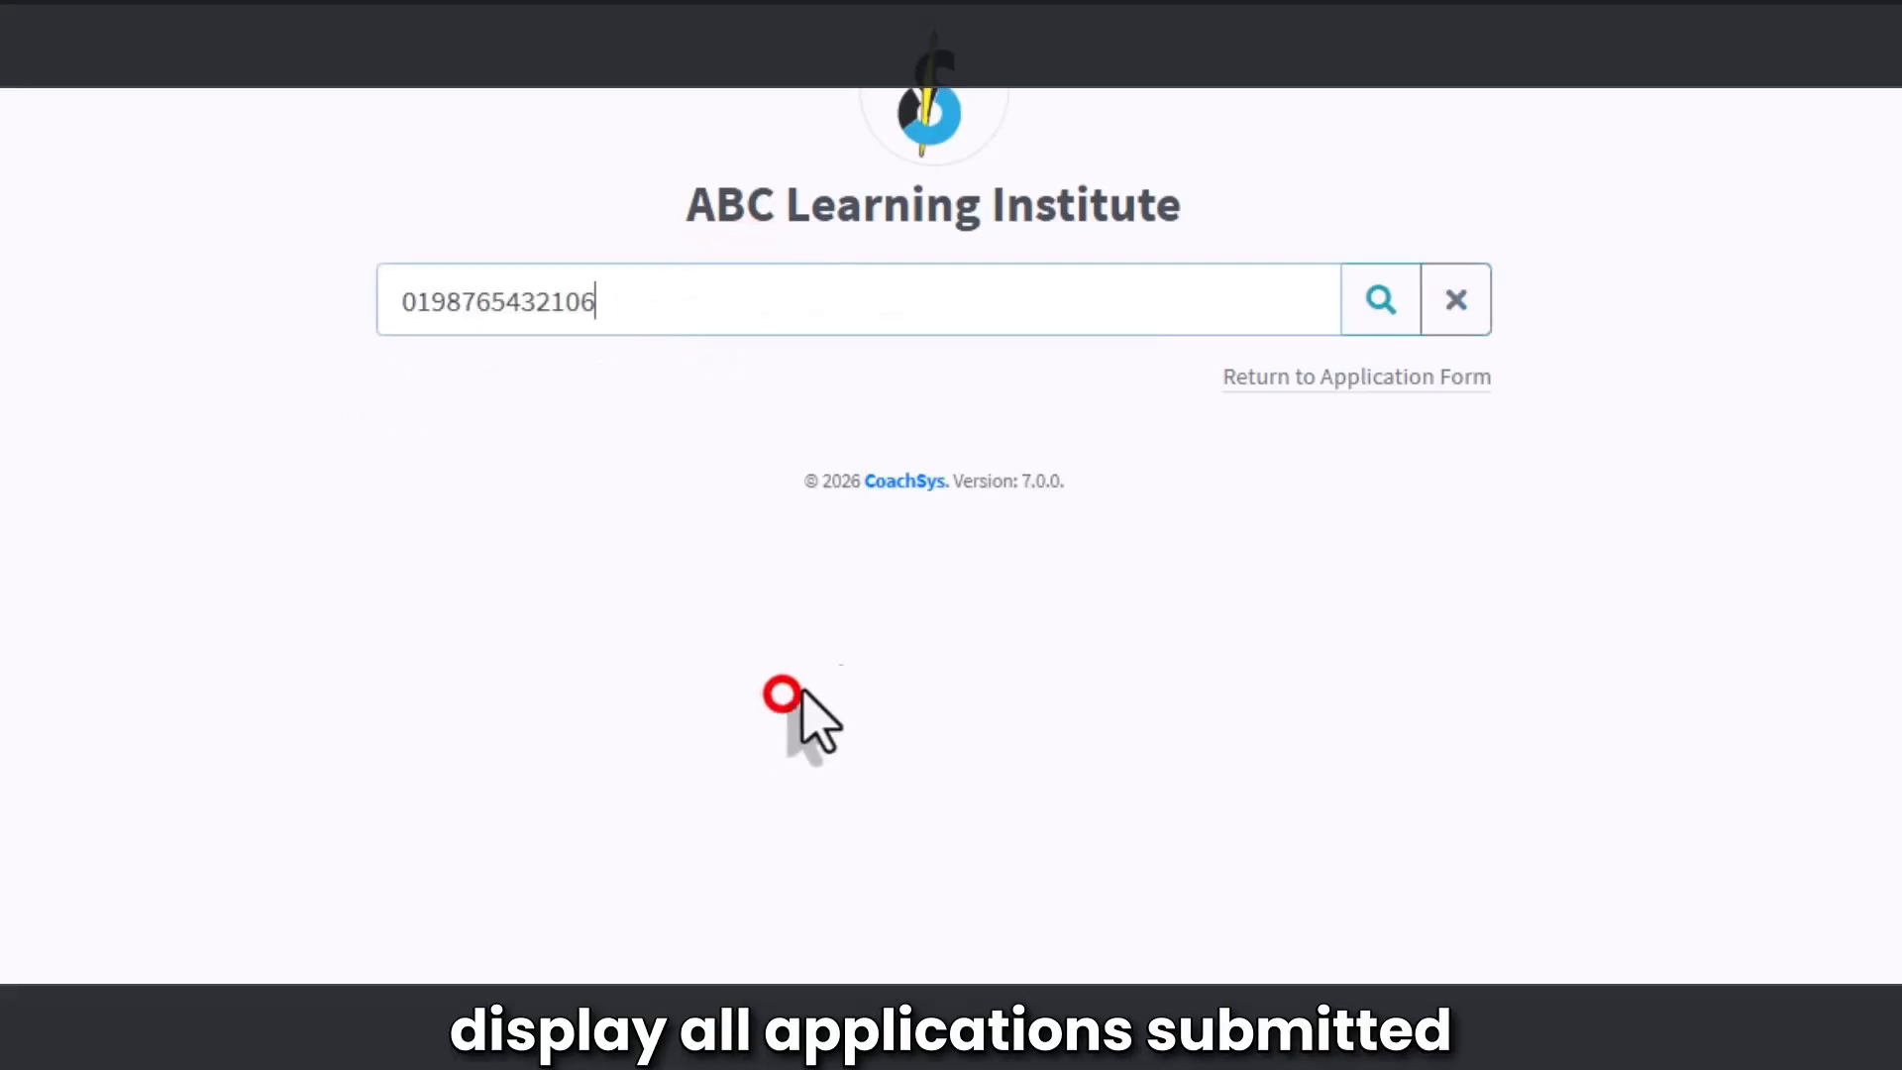
{"action": "left_click", "coordinate": [1380, 309]}
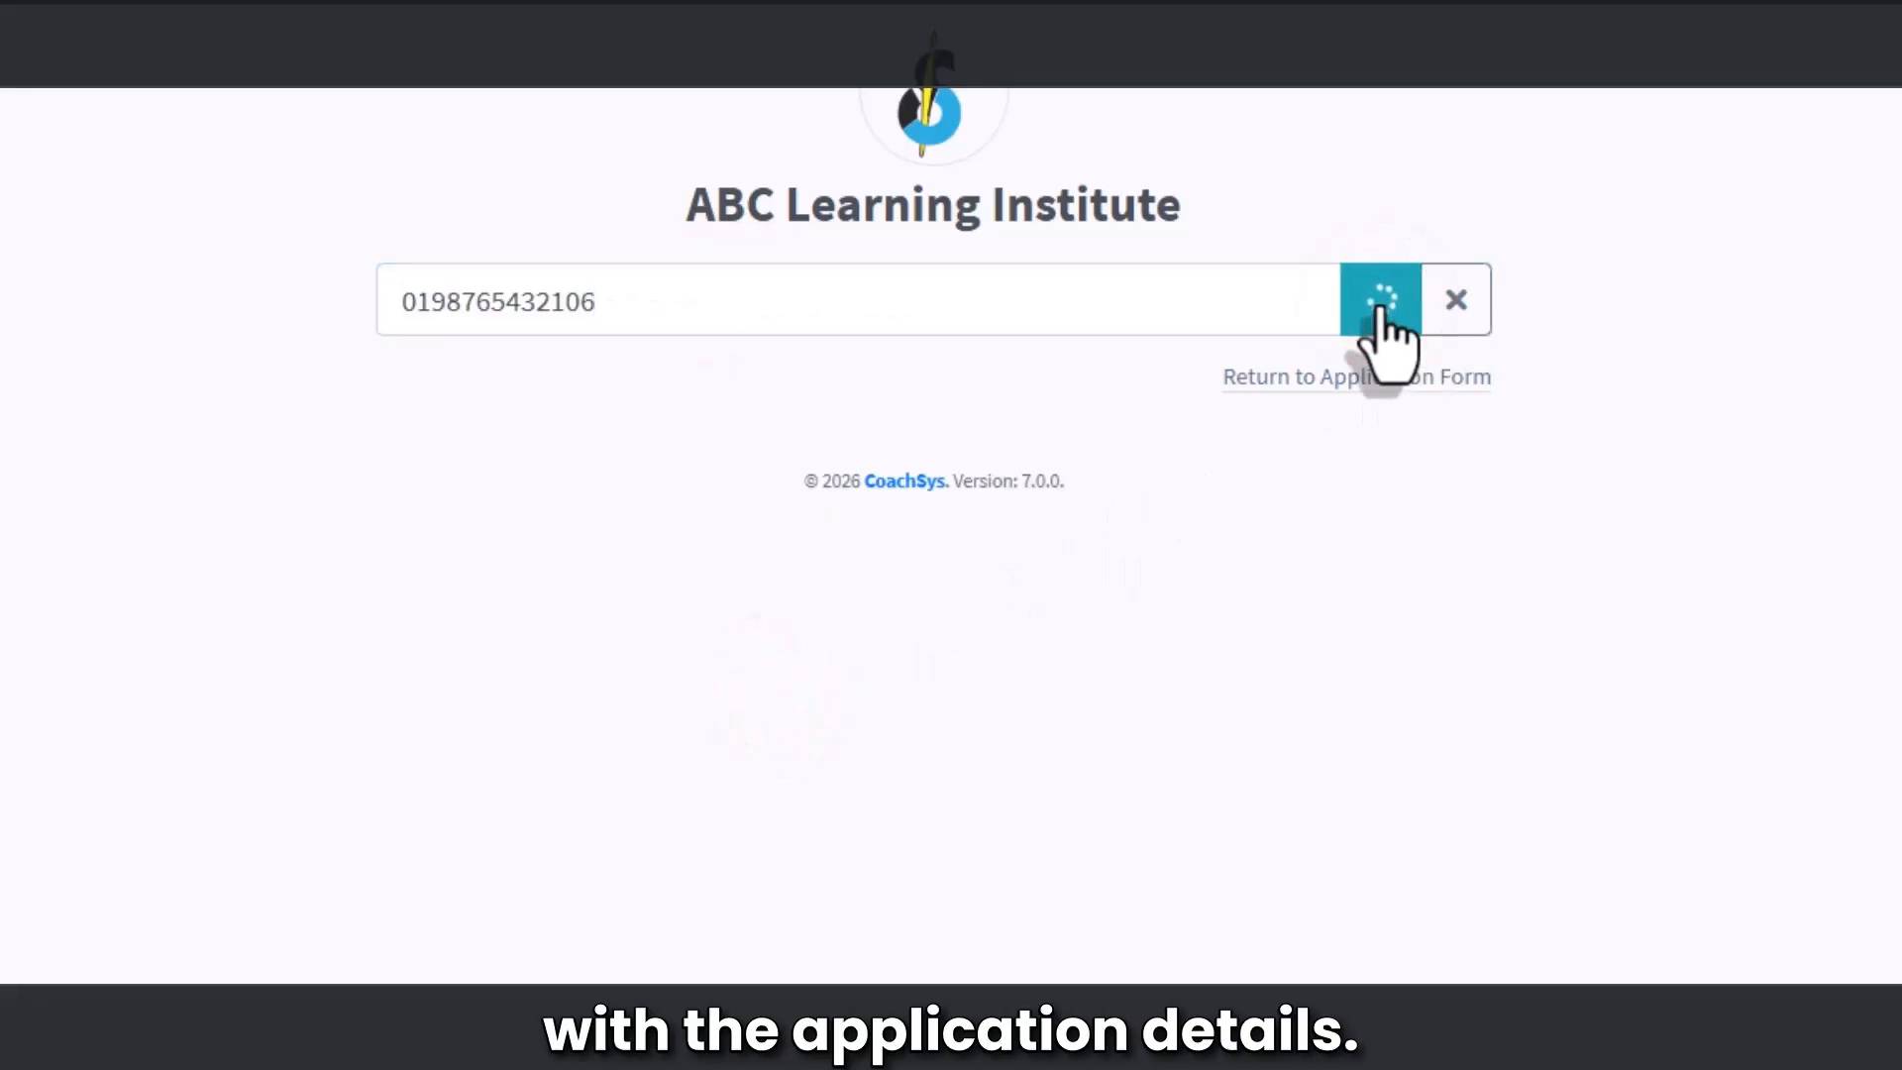